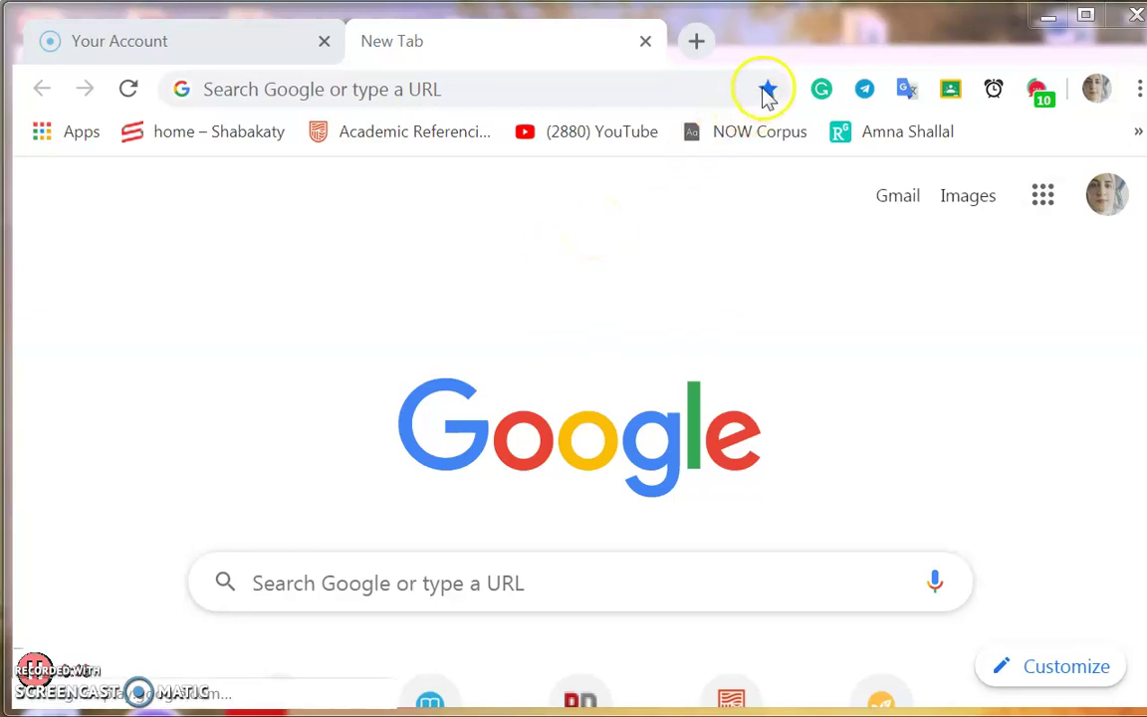
Open the Compleat Lexical Tutor website from the saved bookmarks
click(1138, 132)
key(Down)
key(Down)
key(Down)
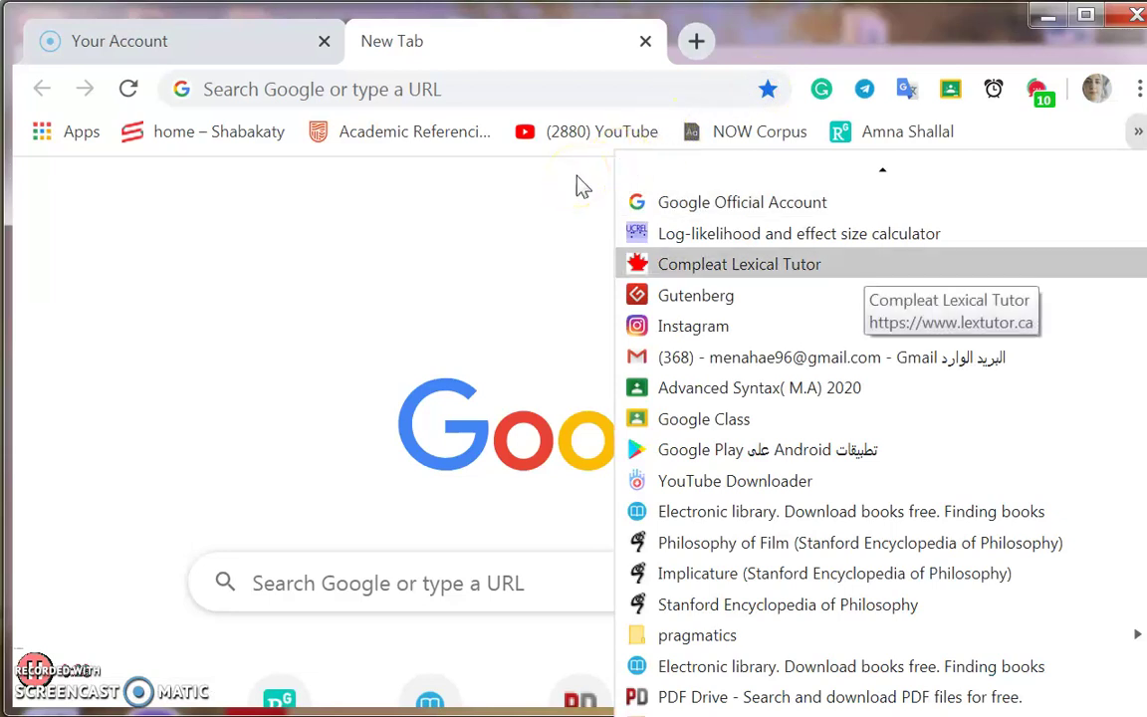
key(Return)
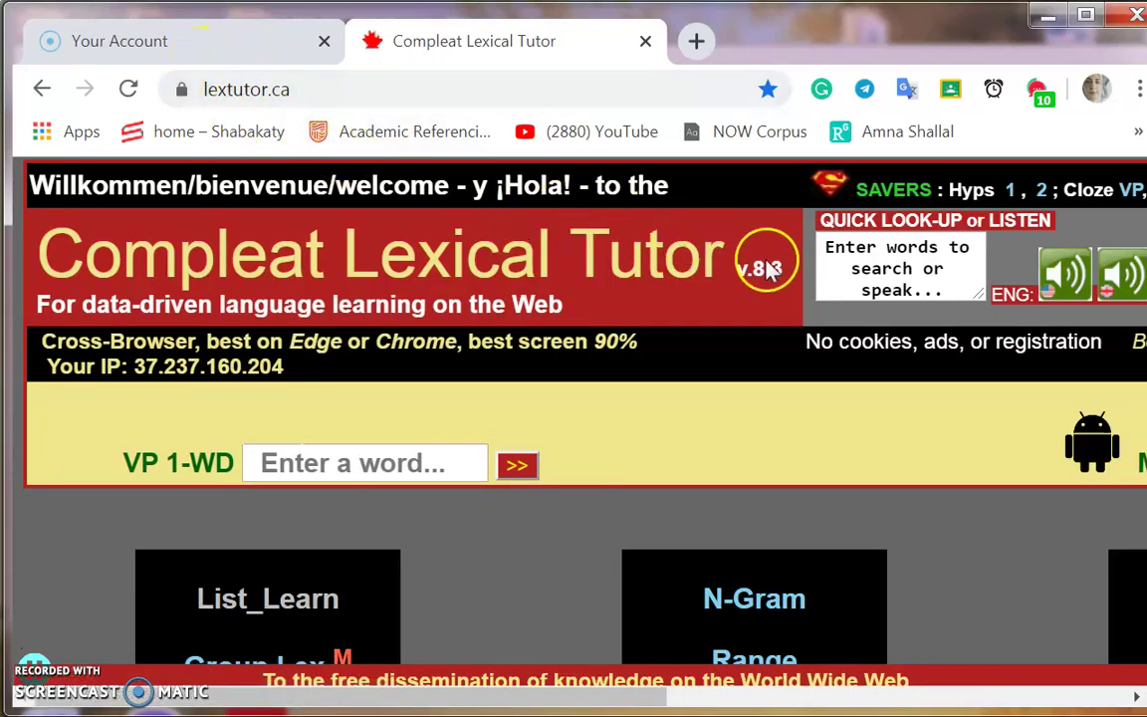
Find the KeyWords tool on the Compleat Lexical Tutor home page and open it
scroll(768, 274, down, 2)
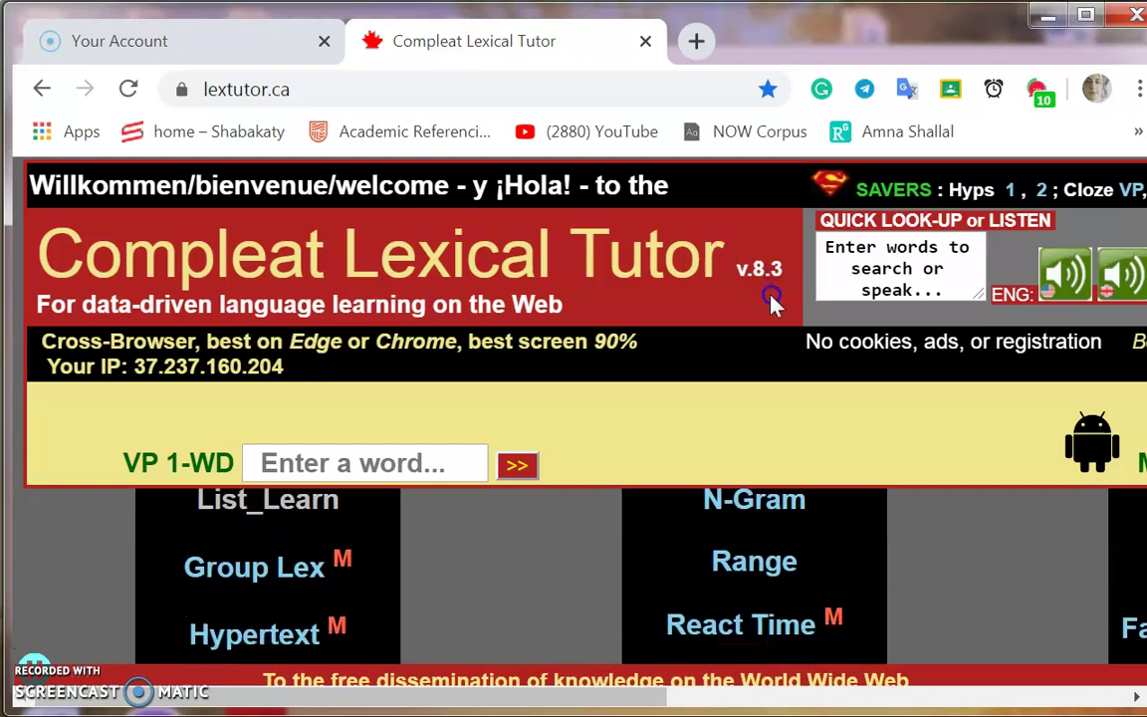
scroll(772, 314, down, 1)
scroll(772, 328, down, 1)
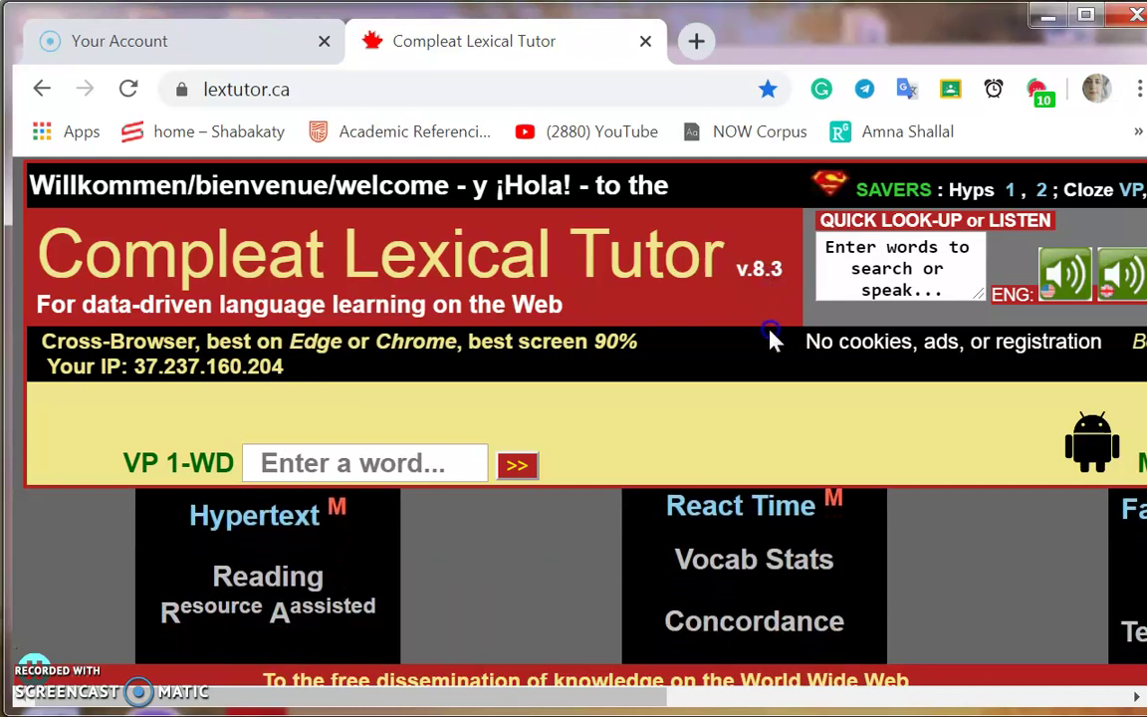
scroll(772, 338, down, 3)
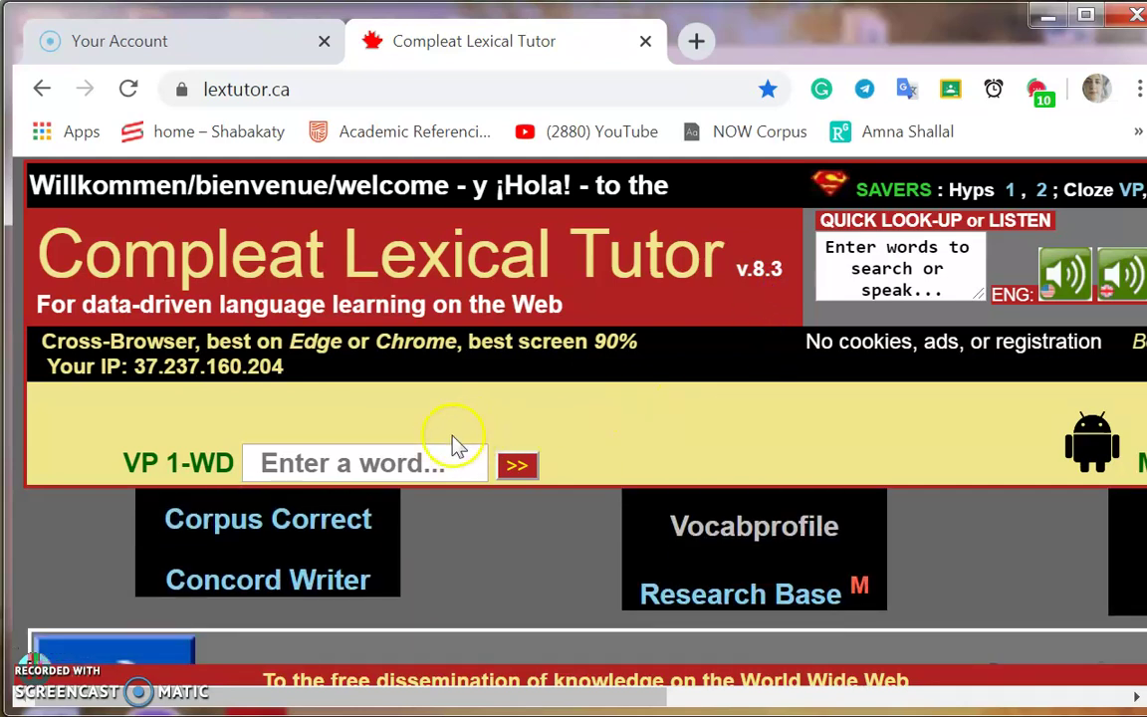
scroll(488, 458, right, 4)
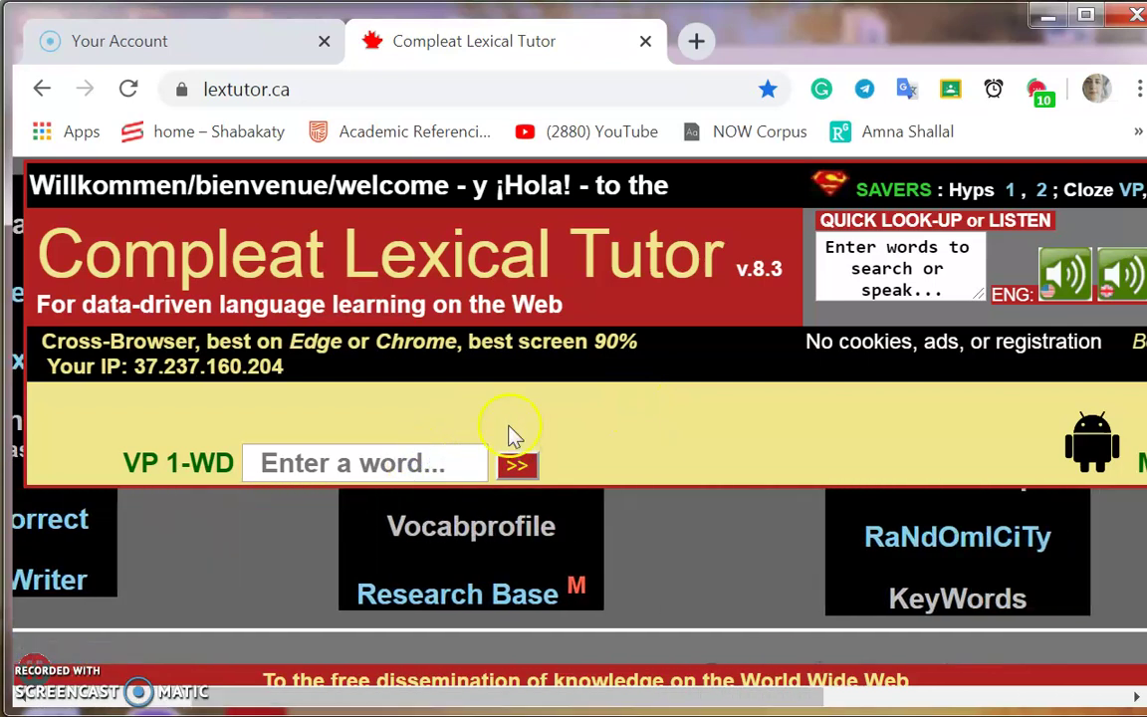
scroll(512, 463, right, 3)
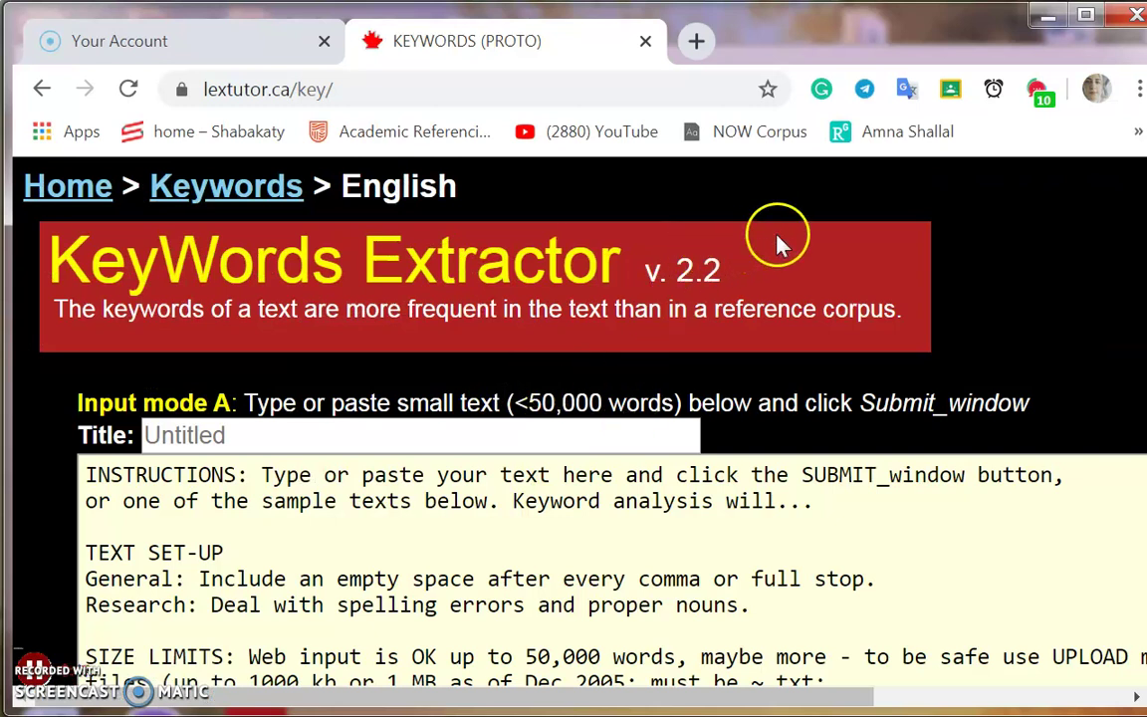
Load the Dracula sample into the KeyWords Extractor's text area and look through the text
scroll(777, 249, down, 3)
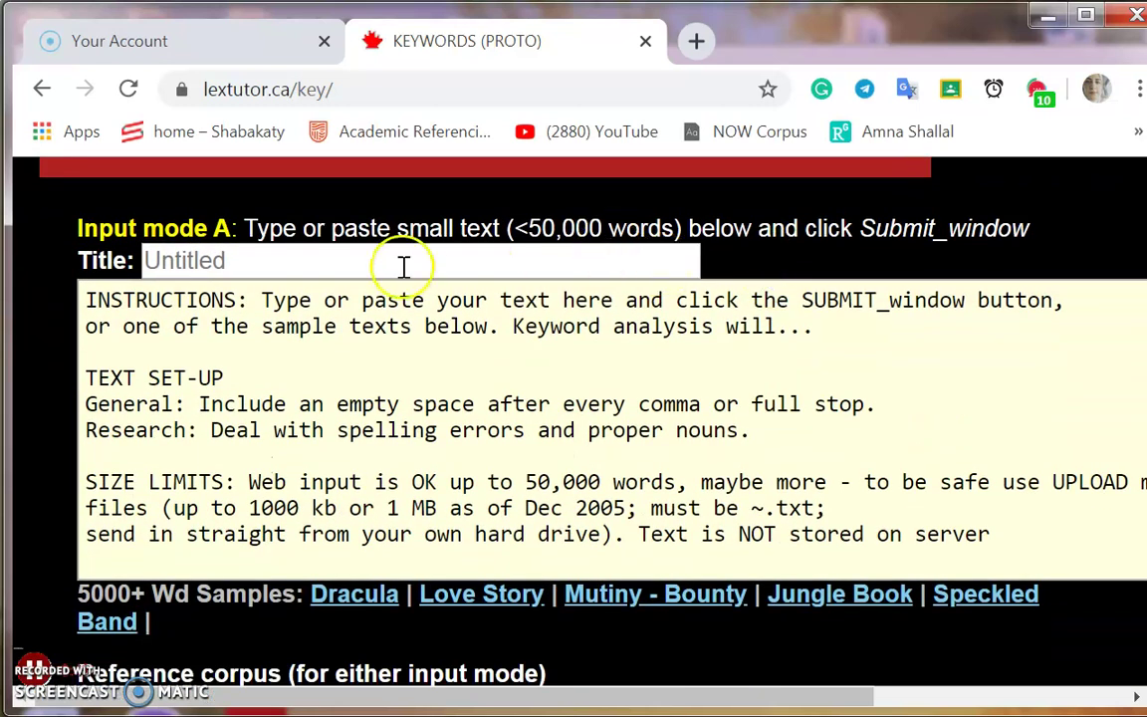
click(230, 406)
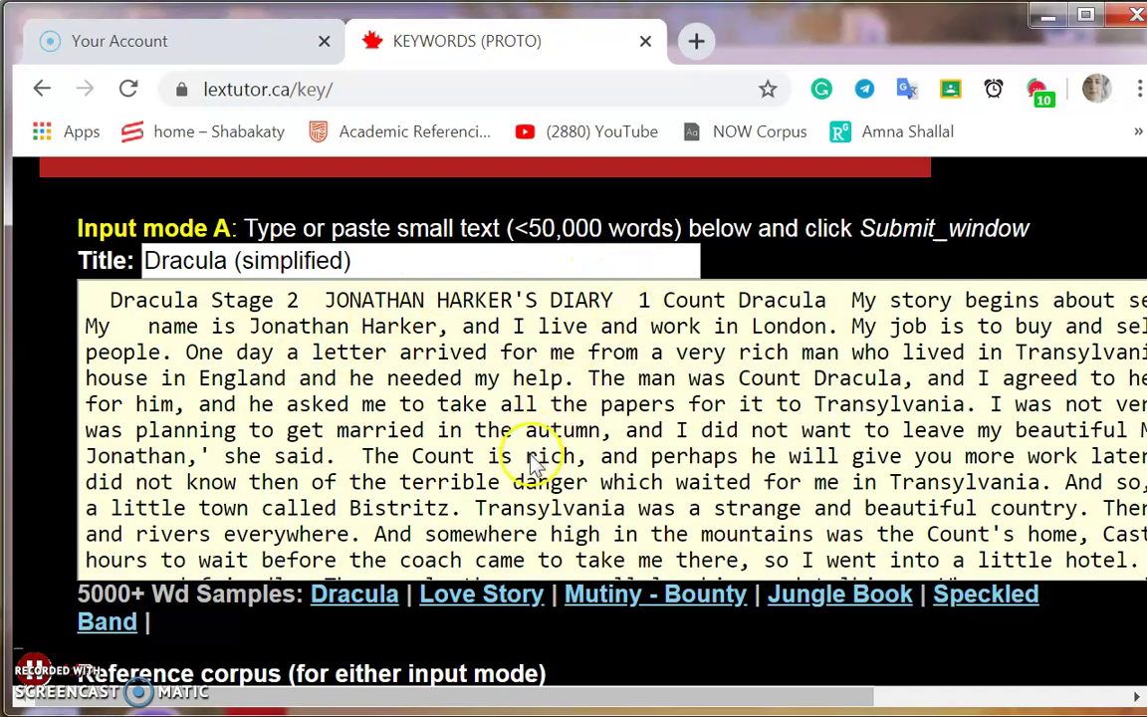
scroll(532, 461, right, 3)
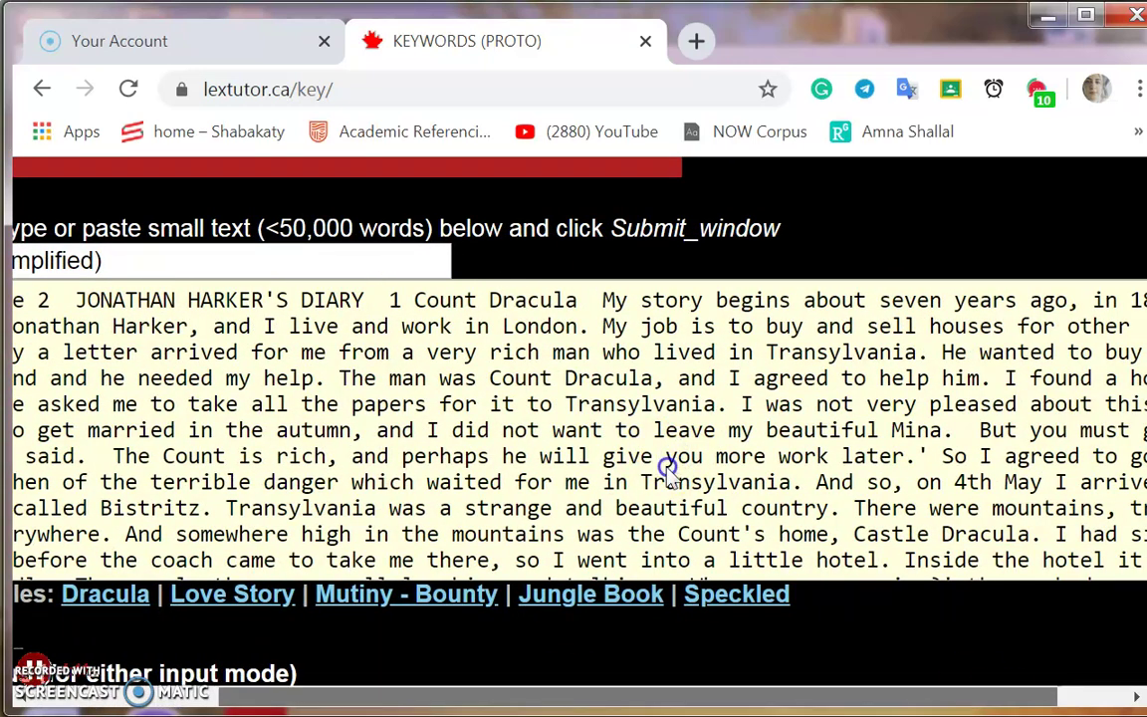
scroll(717, 461, right, 1)
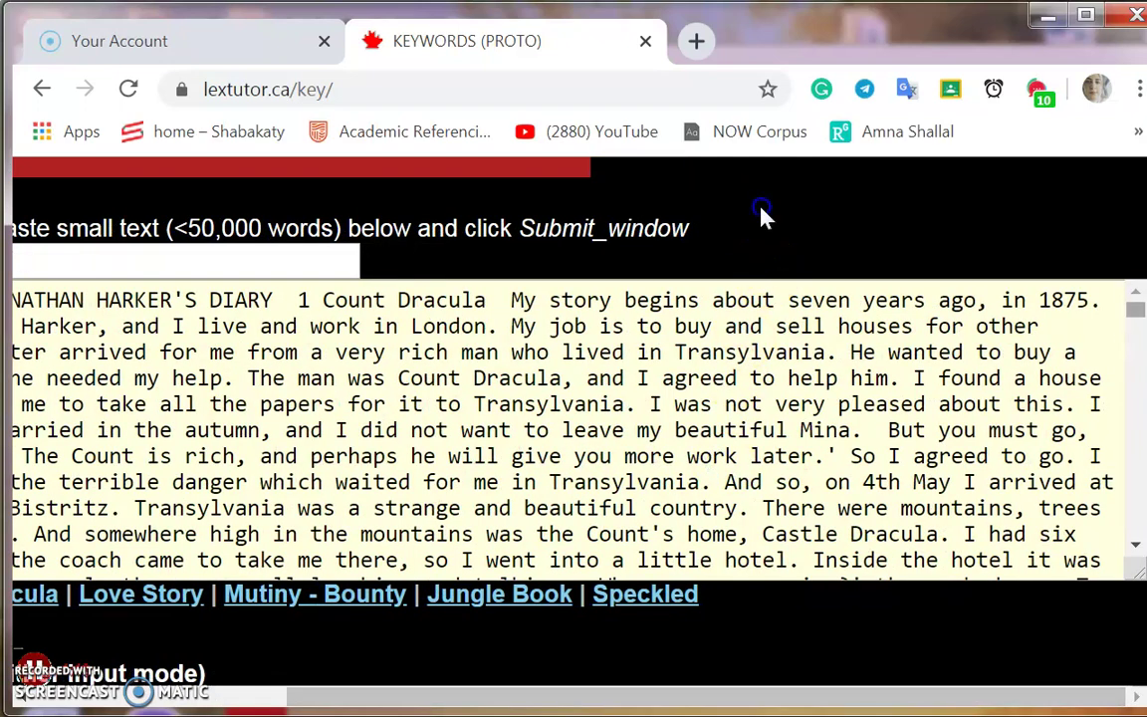
scroll(578, 428, down, 9)
scroll(1138, 366, down, 1)
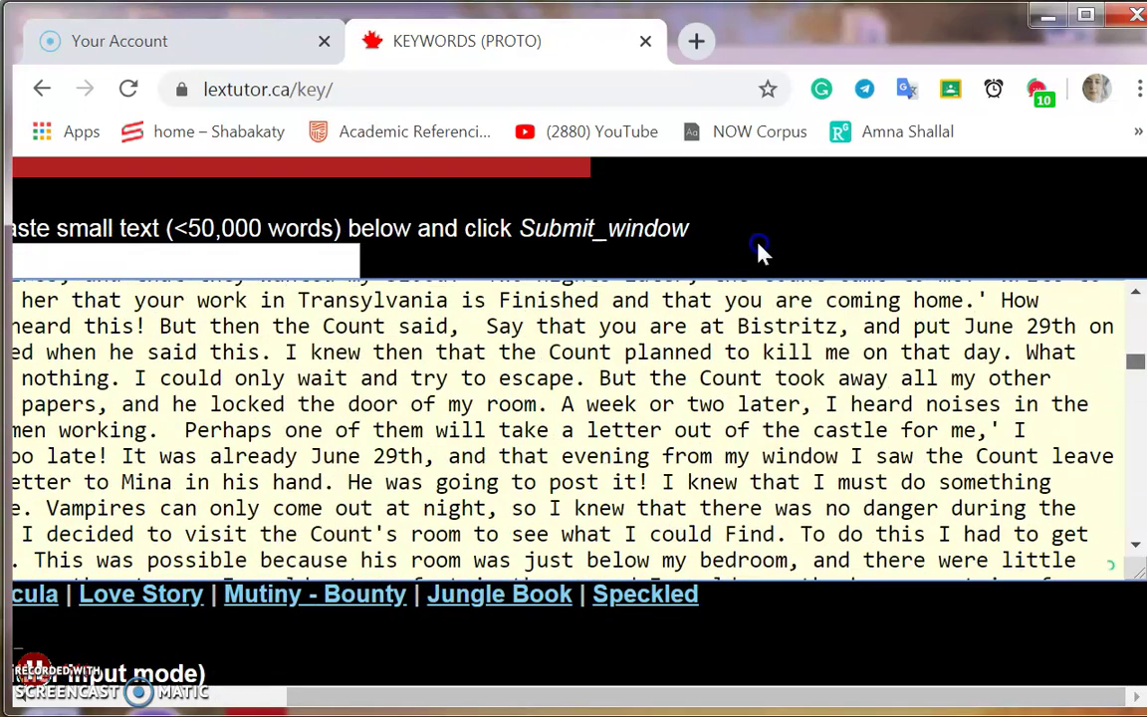
scroll(758, 251, down, 1)
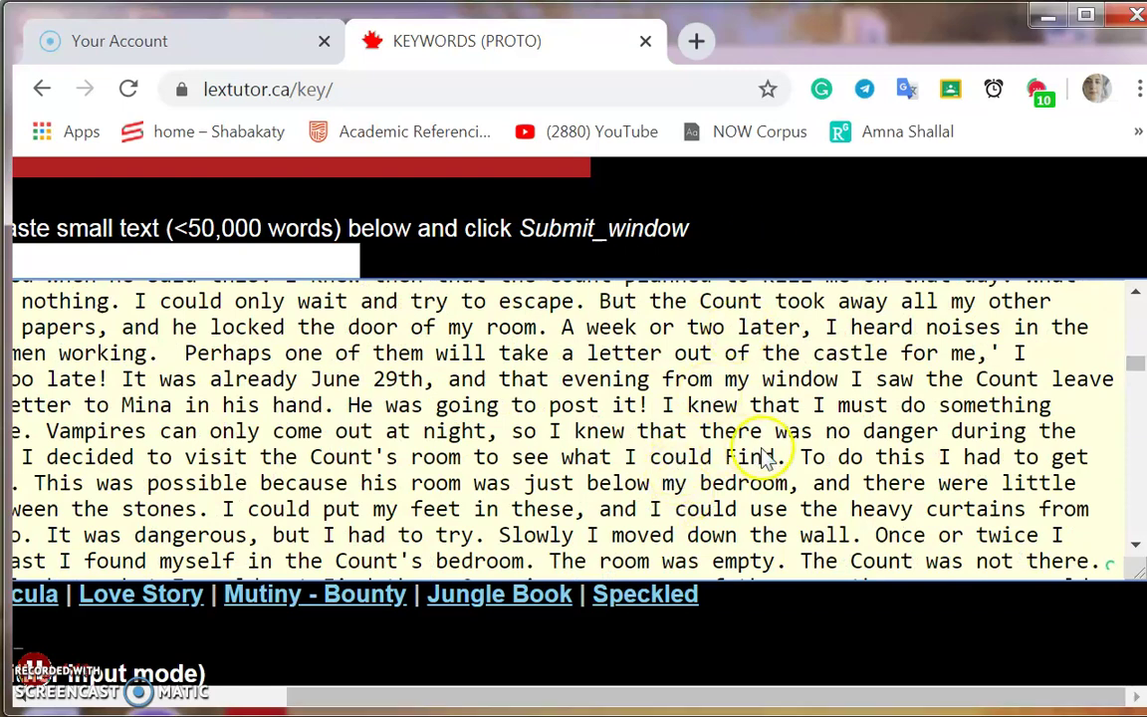
scroll(722, 466, left, 3)
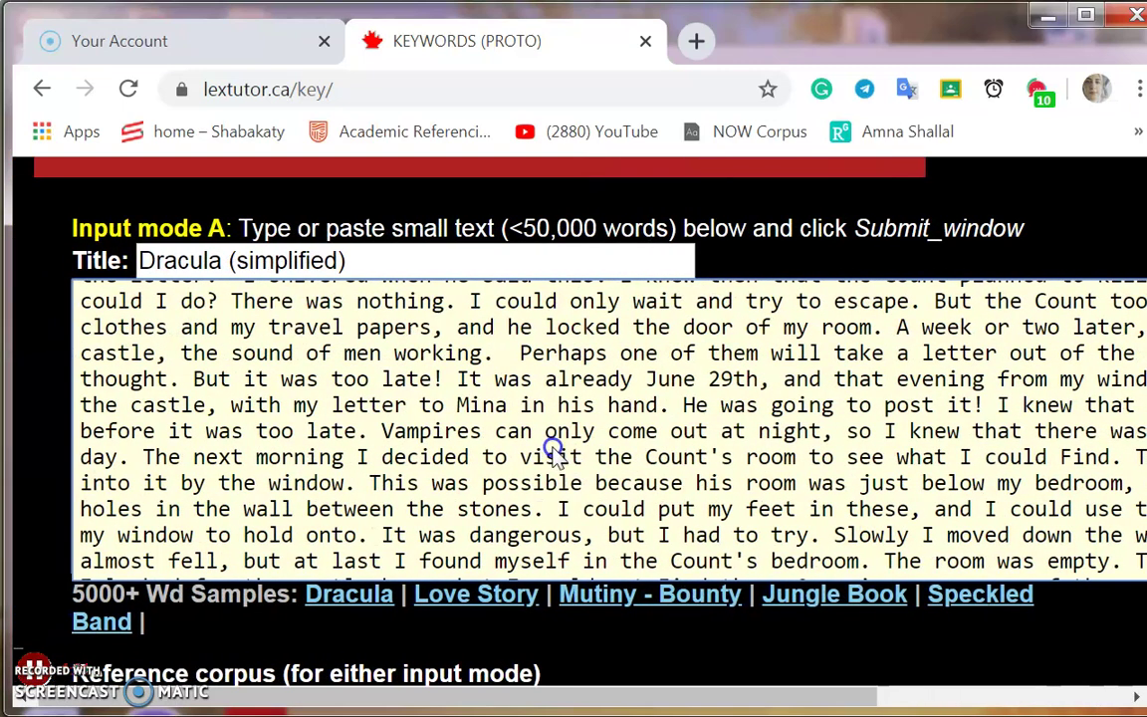
Submit the Dracula text for keyword analysis against the BNC_COCA 10-million reference corpus and review the keyword list
scroll(766, 460, down, 2)
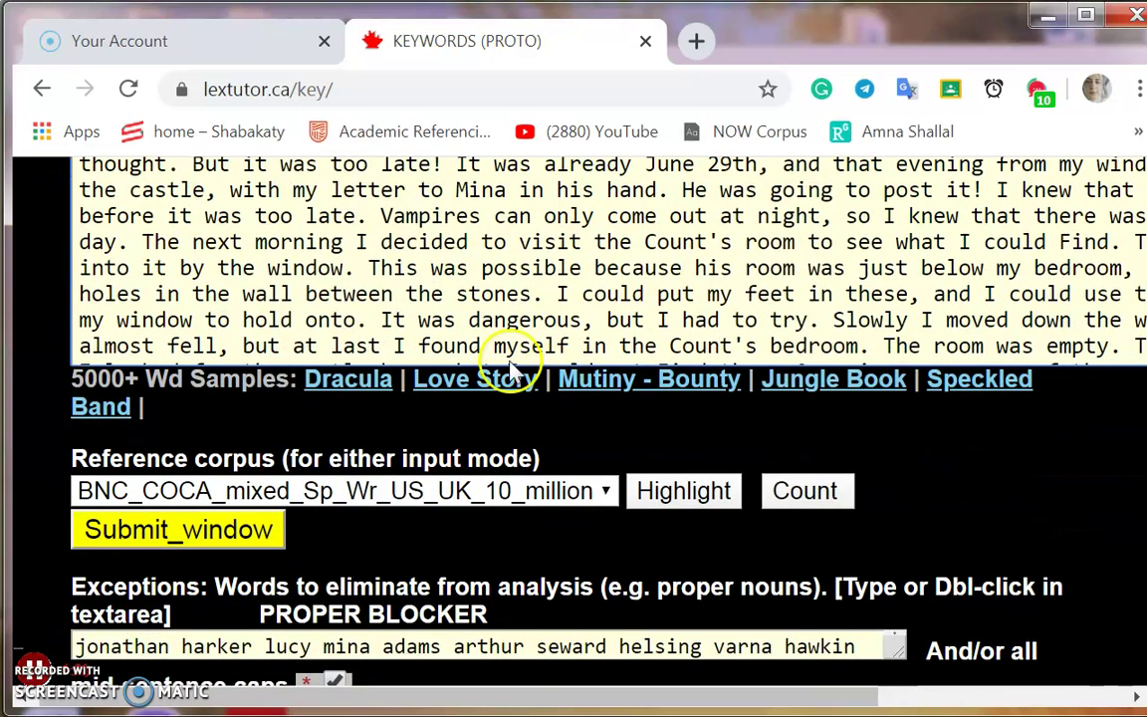
click(351, 388)
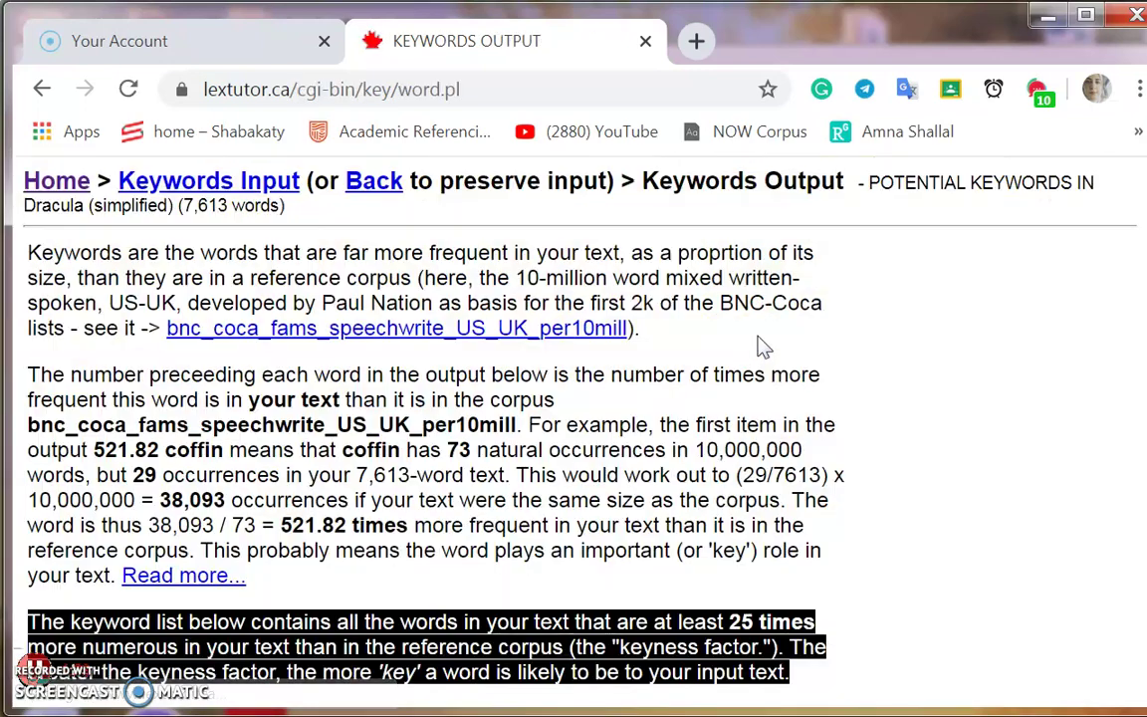
scroll(772, 298, down, 5)
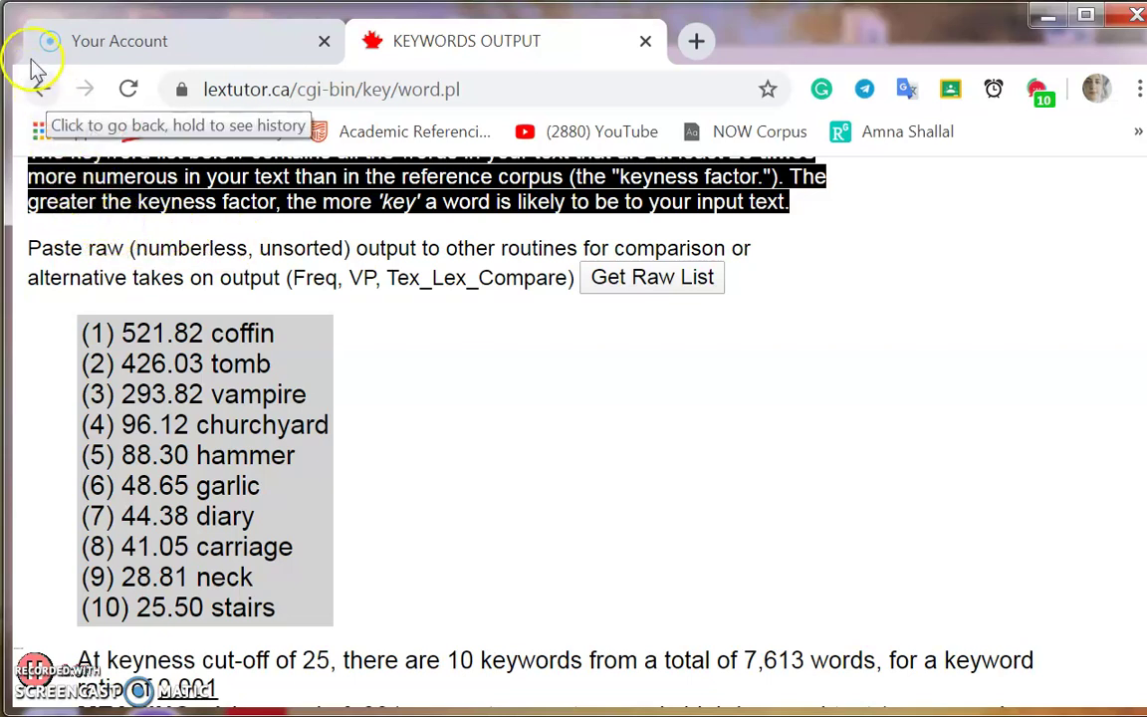
Return to the keyword input page and copy the entire Dracula text
click(42, 89)
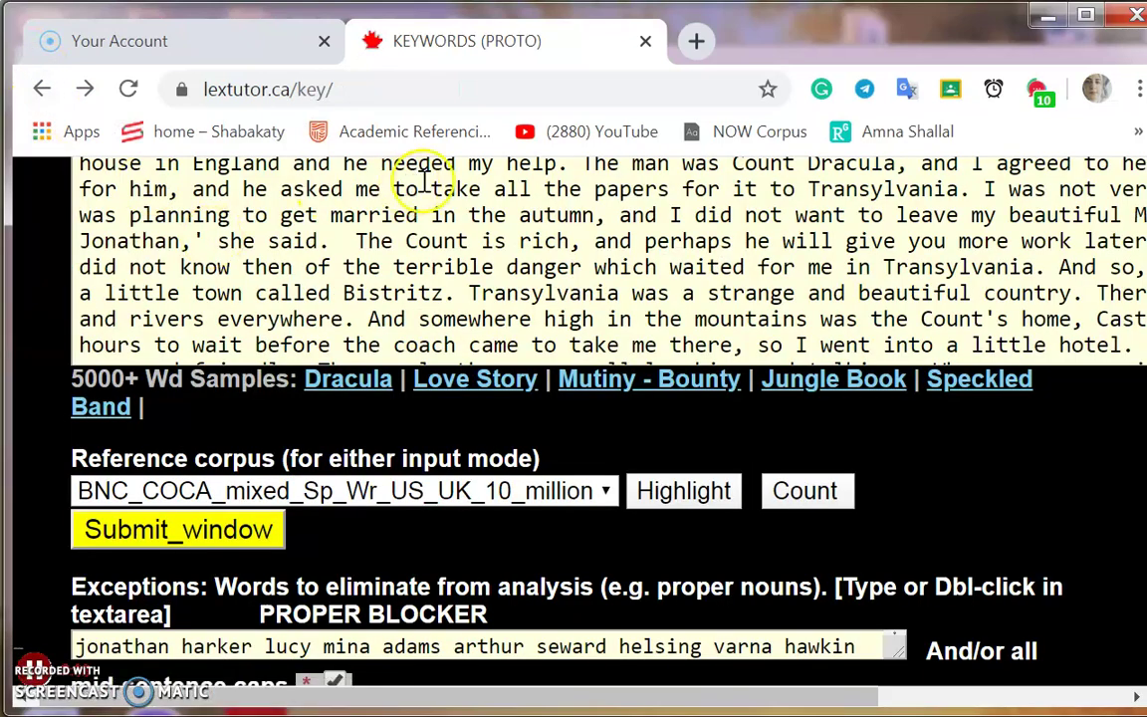
scroll(761, 284, up, 3)
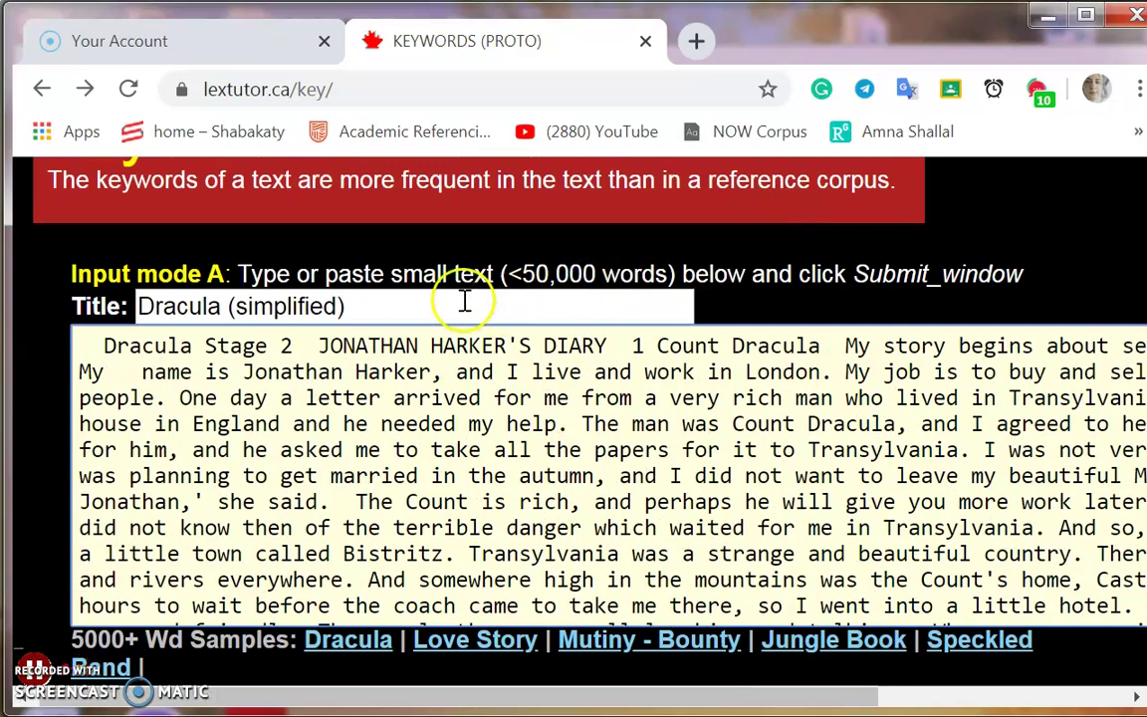
key(ctrl+a)
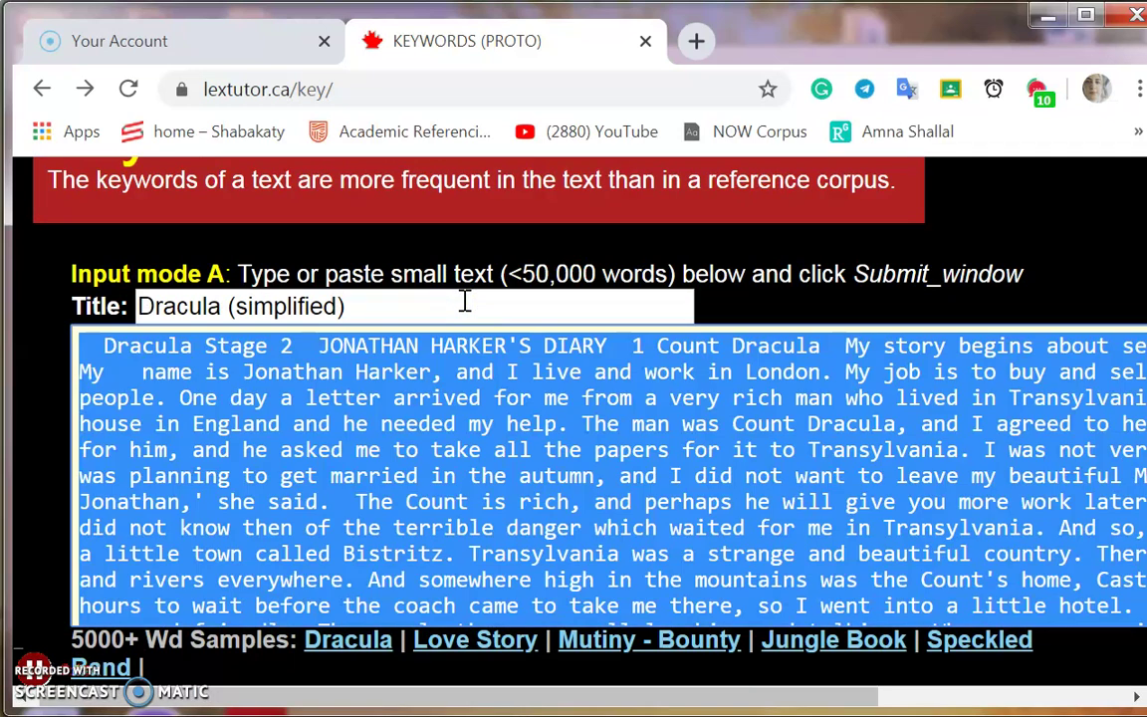
right_click(416, 266)
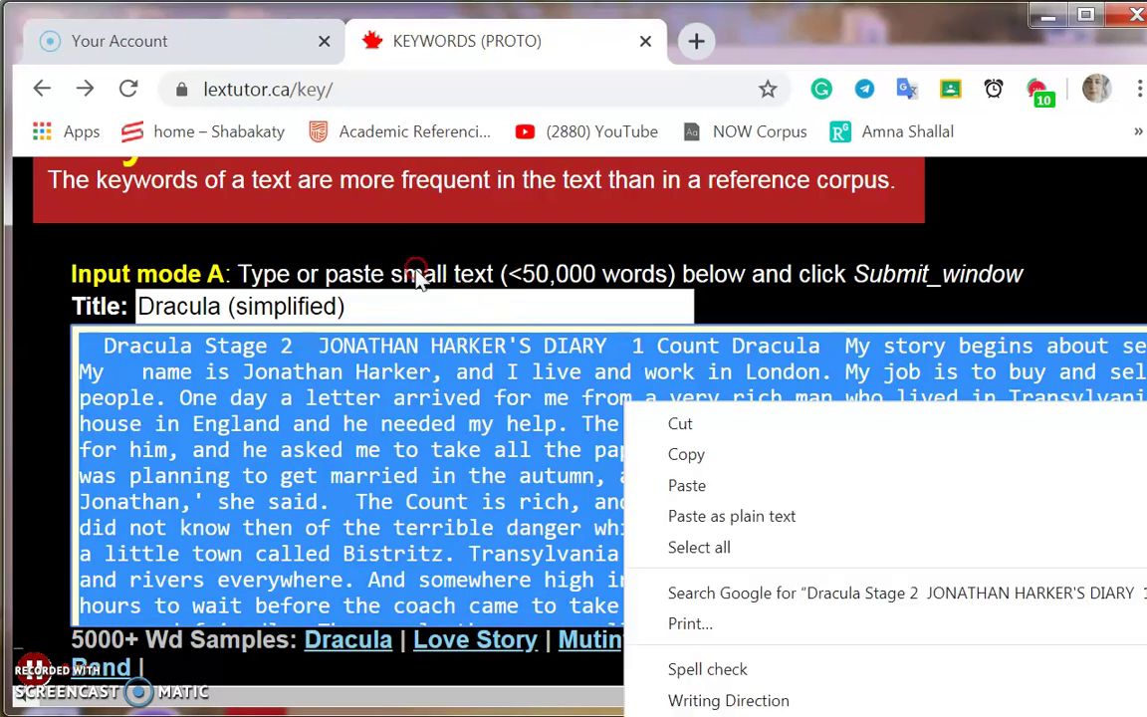
click(673, 456)
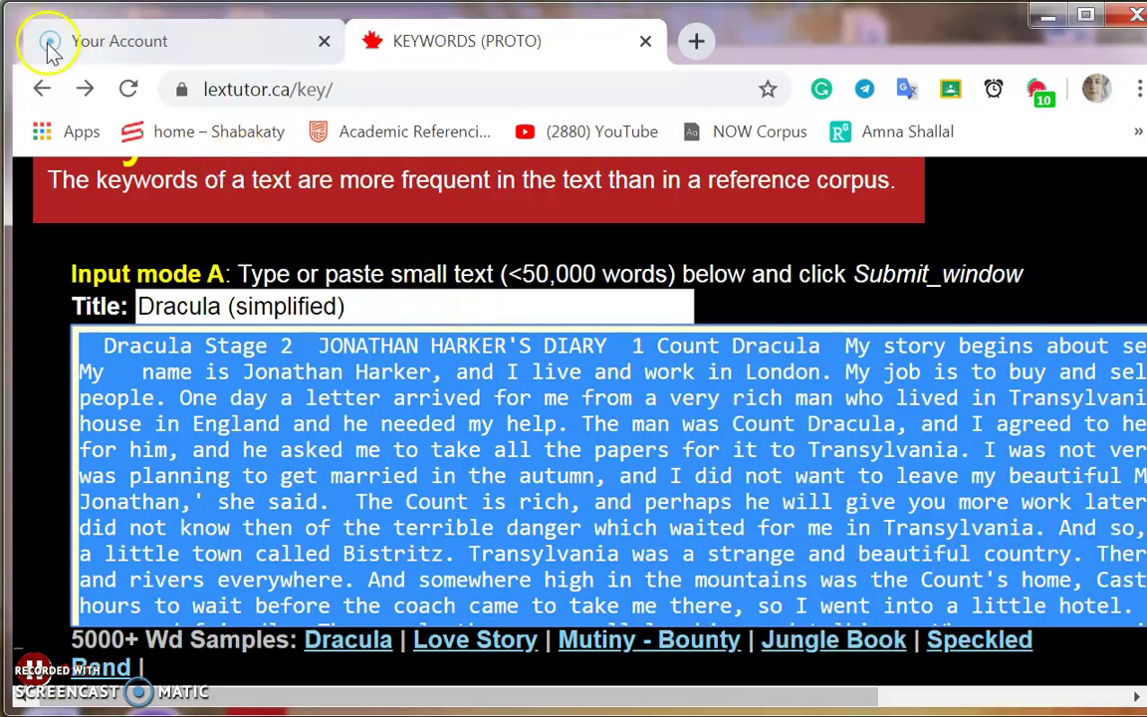
Go back to the Compleat Lexical Tutor home page and open the Eng|Fren|Span text concordance from its Concordance section
click(39, 85)
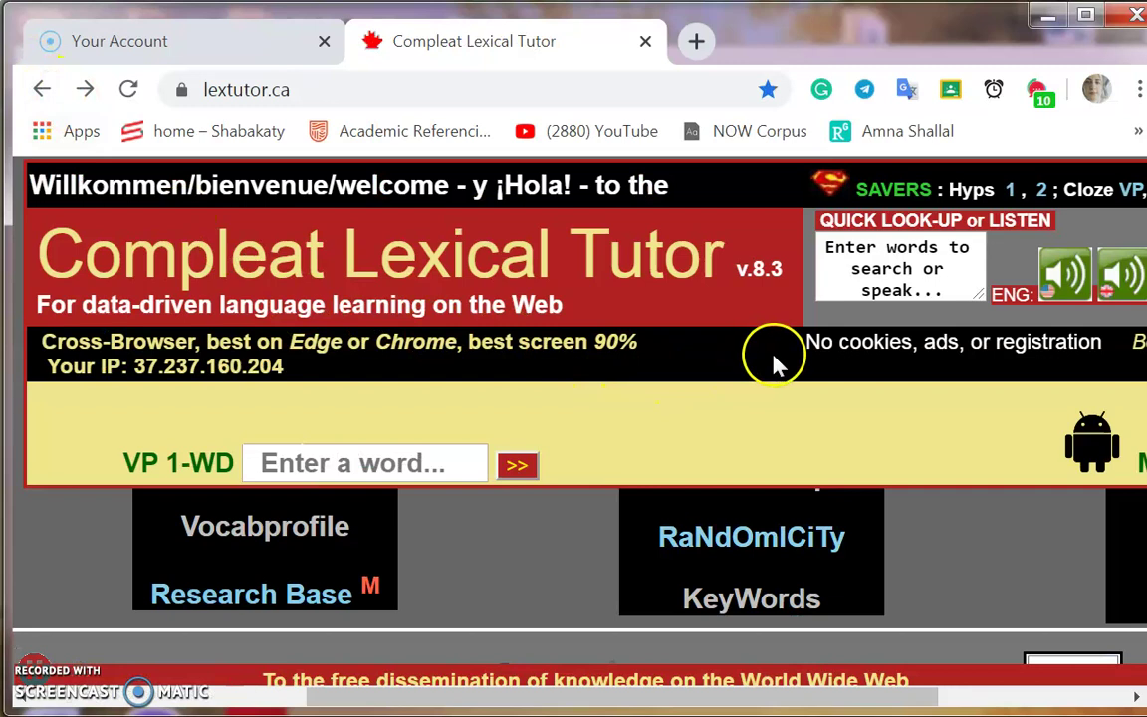
scroll(773, 355, up, 1)
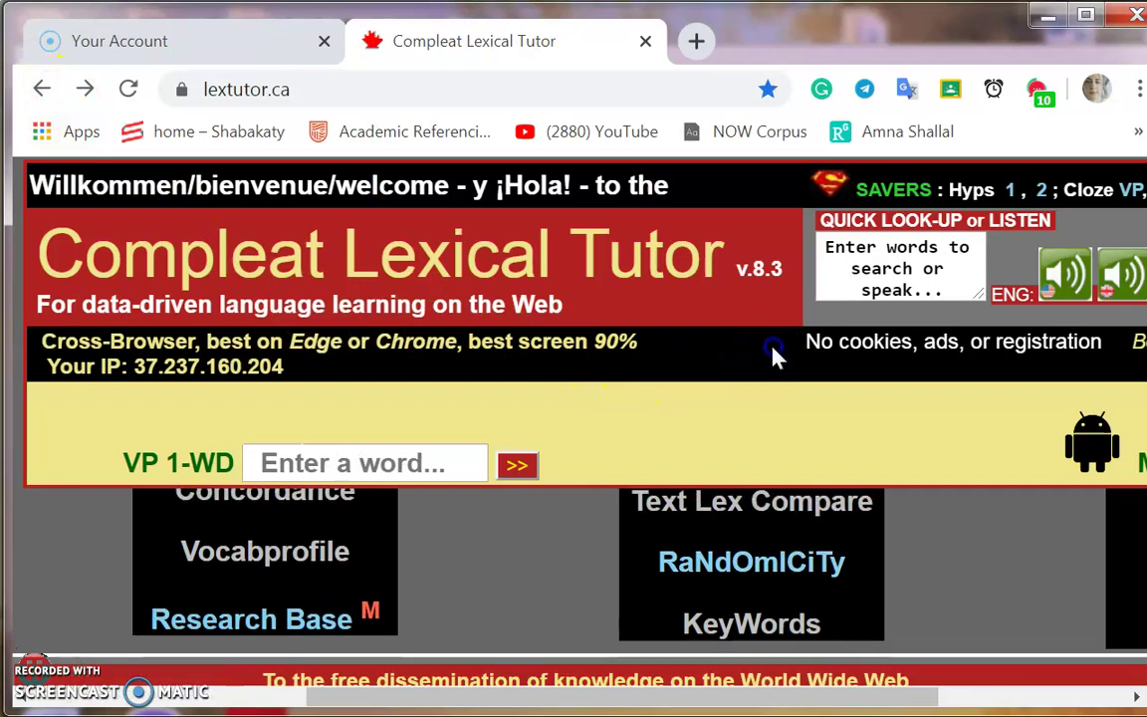
click(213, 380)
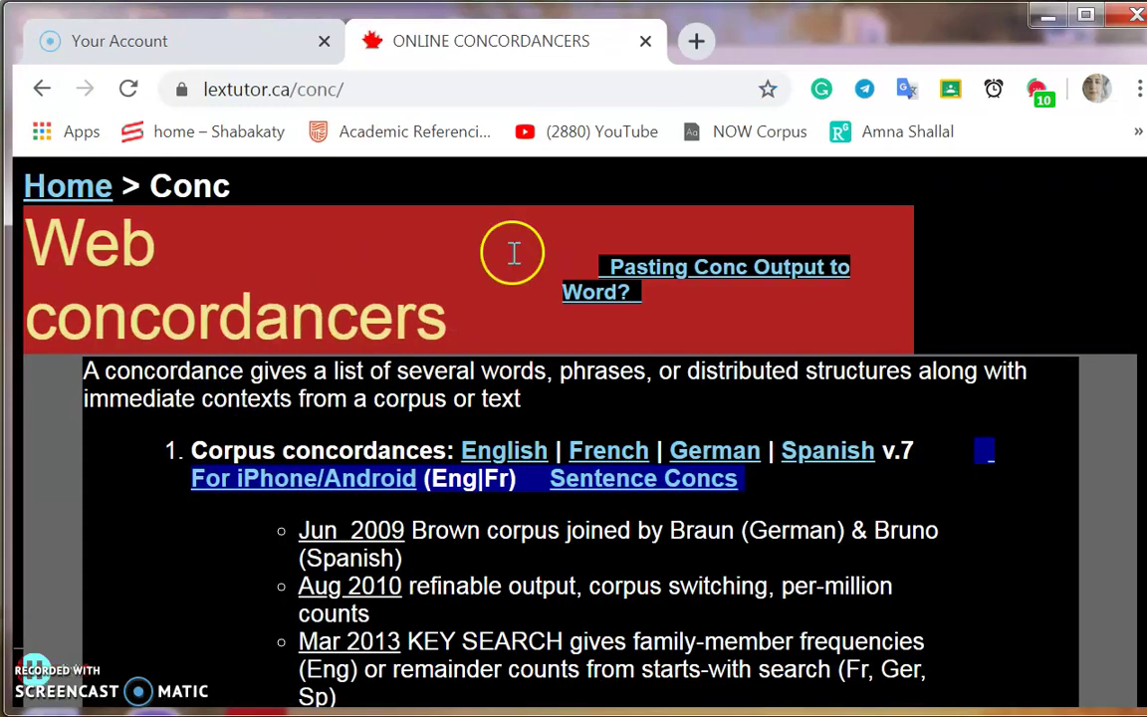
scroll(774, 214, down, 4)
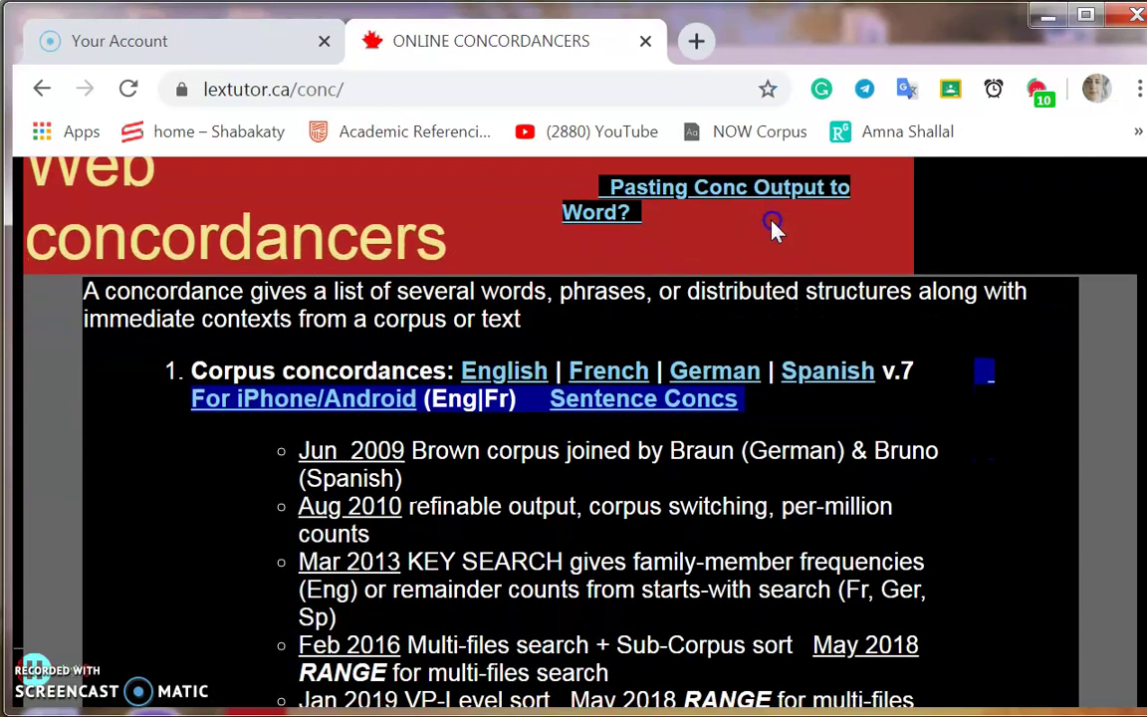
scroll(767, 299, down, 2)
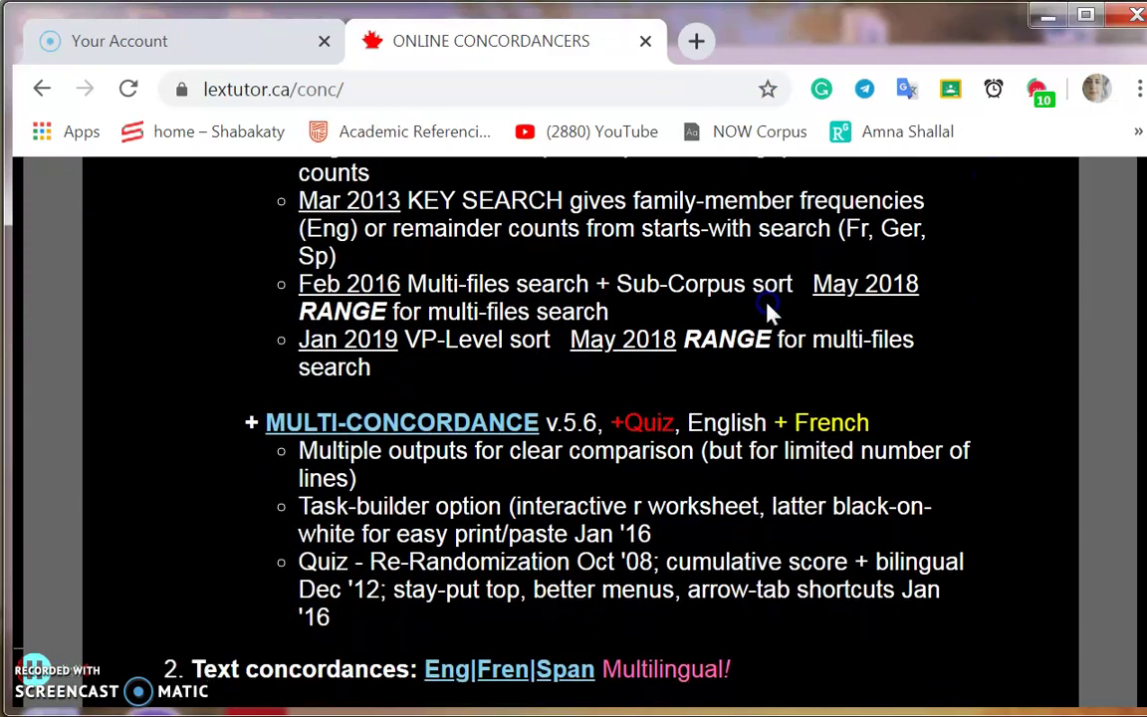
click(289, 453)
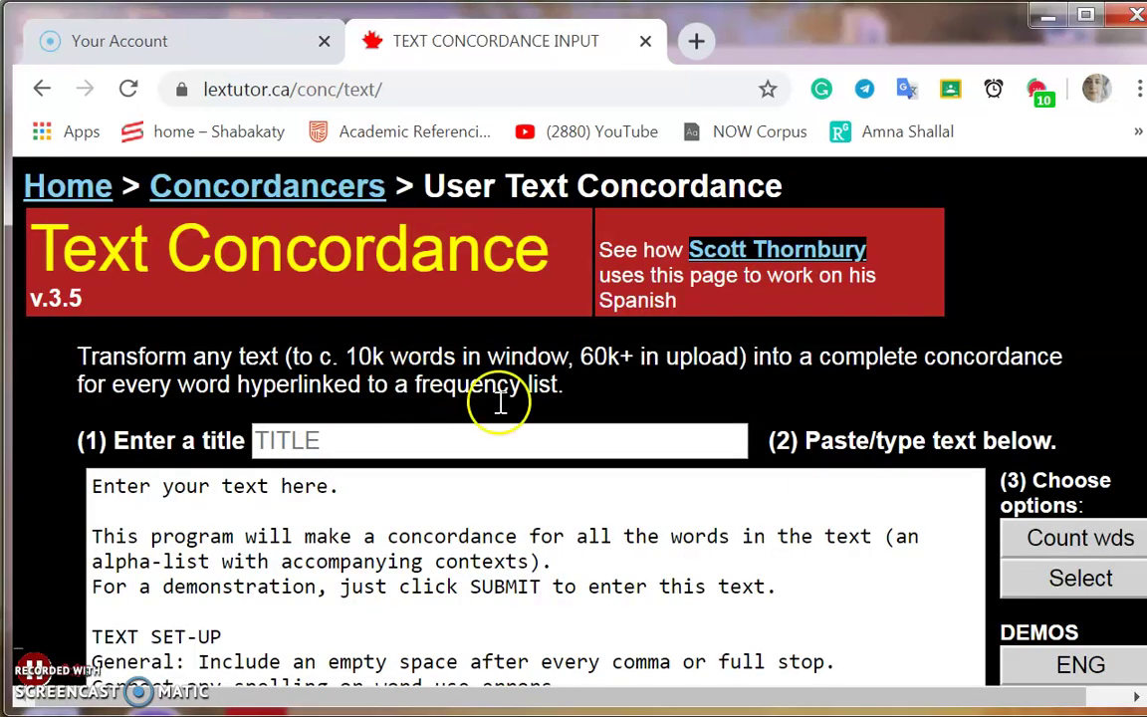
Replace the placeholder instructions in the Text Concordance input area with the copied Dracula text
scroll(774, 261, down, 5)
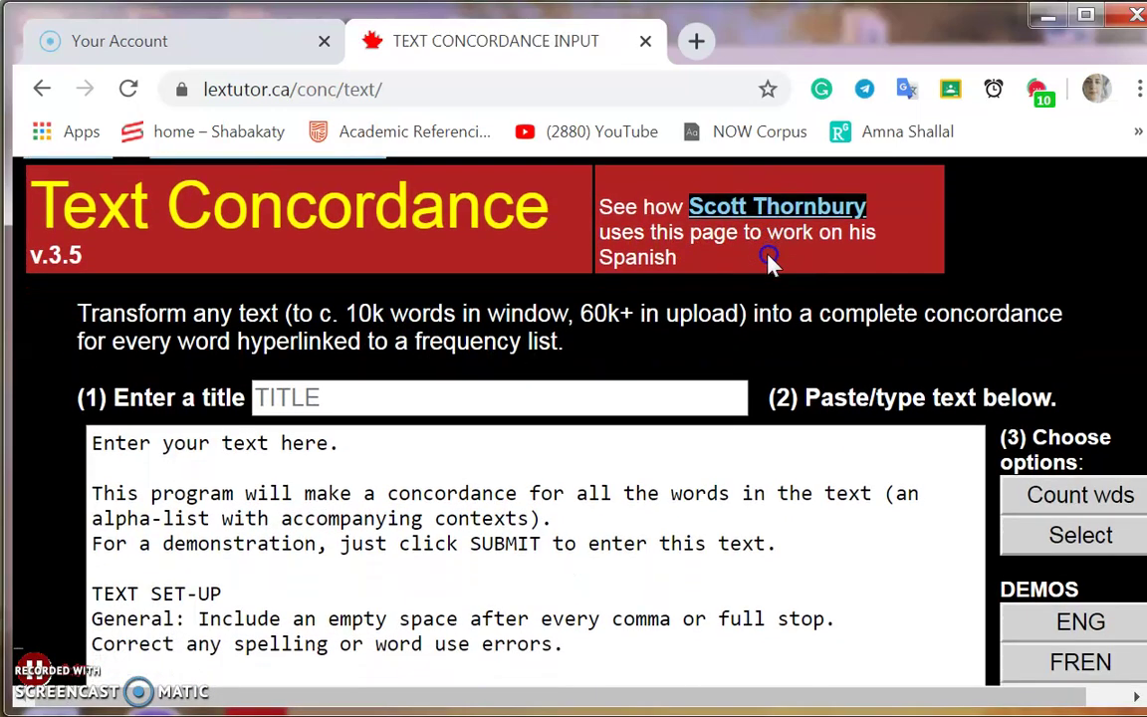
drag(577, 488, 62, 109)
key(BackSpace)
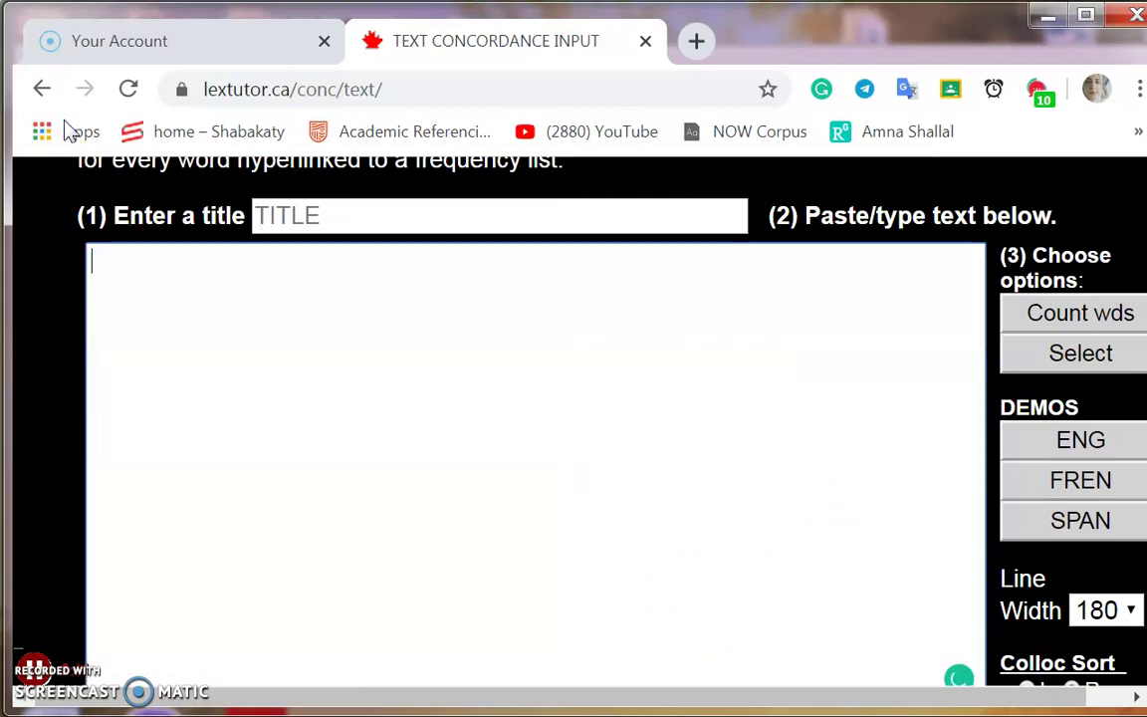
right_click(68, 185)
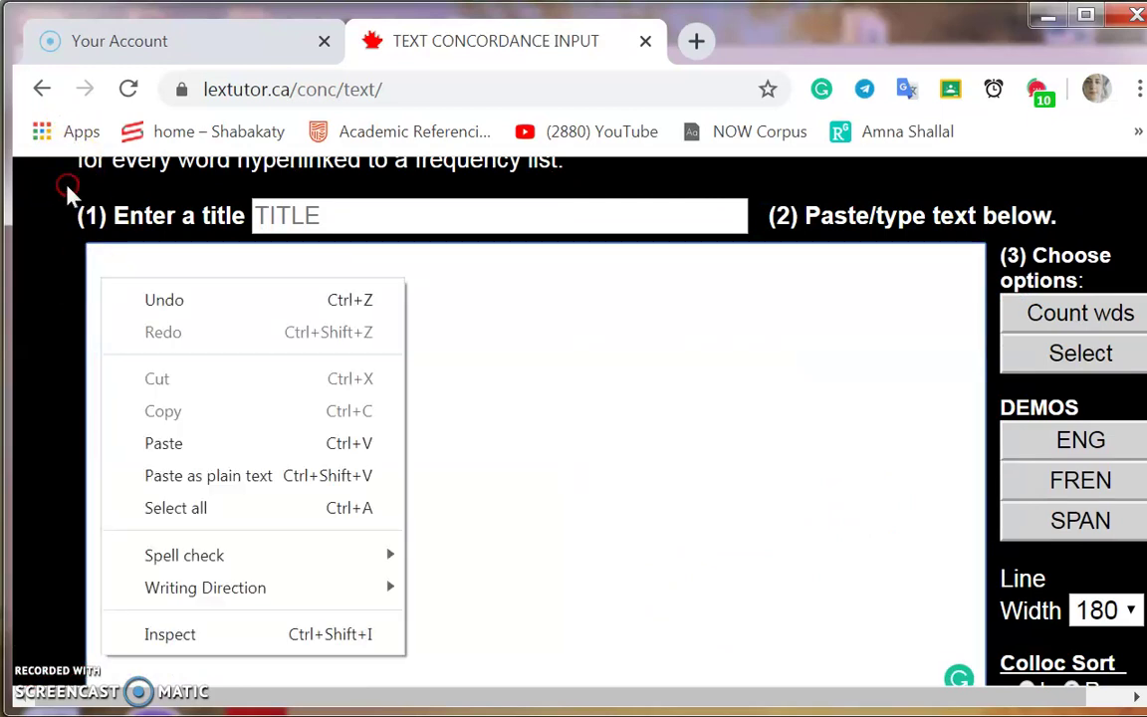
click(107, 299)
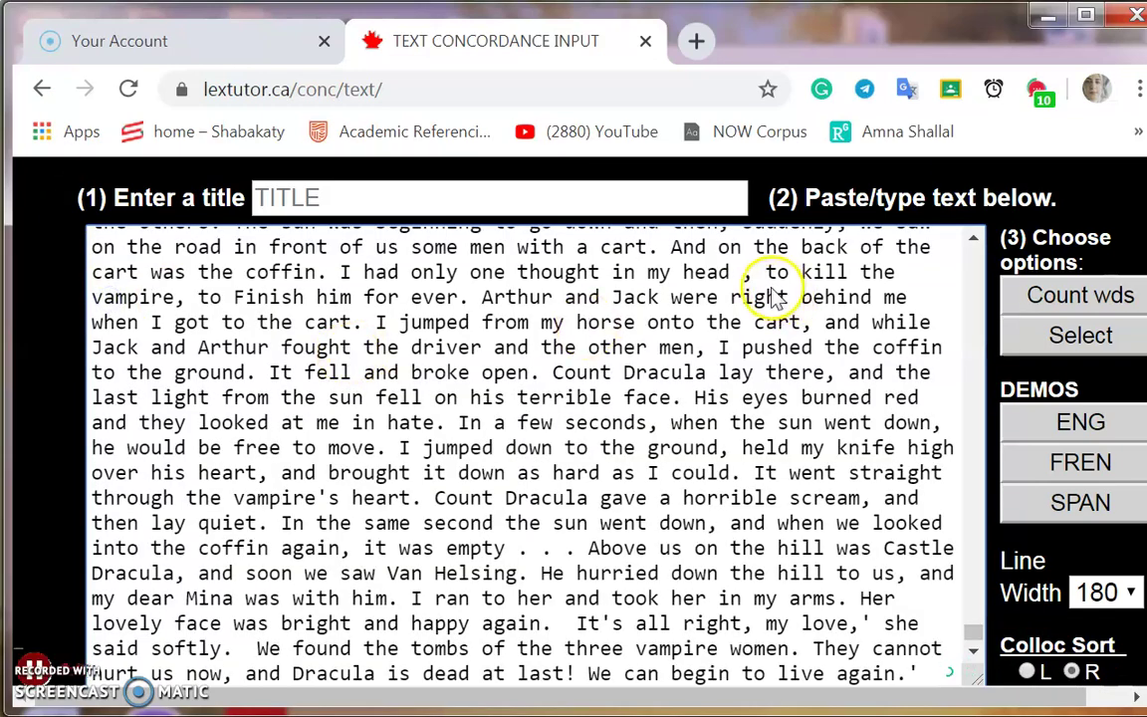
Submit the pasted Dracula text to generate its full concordance with line width 180 and right collocate sorting
scroll(774, 295, down, 3)
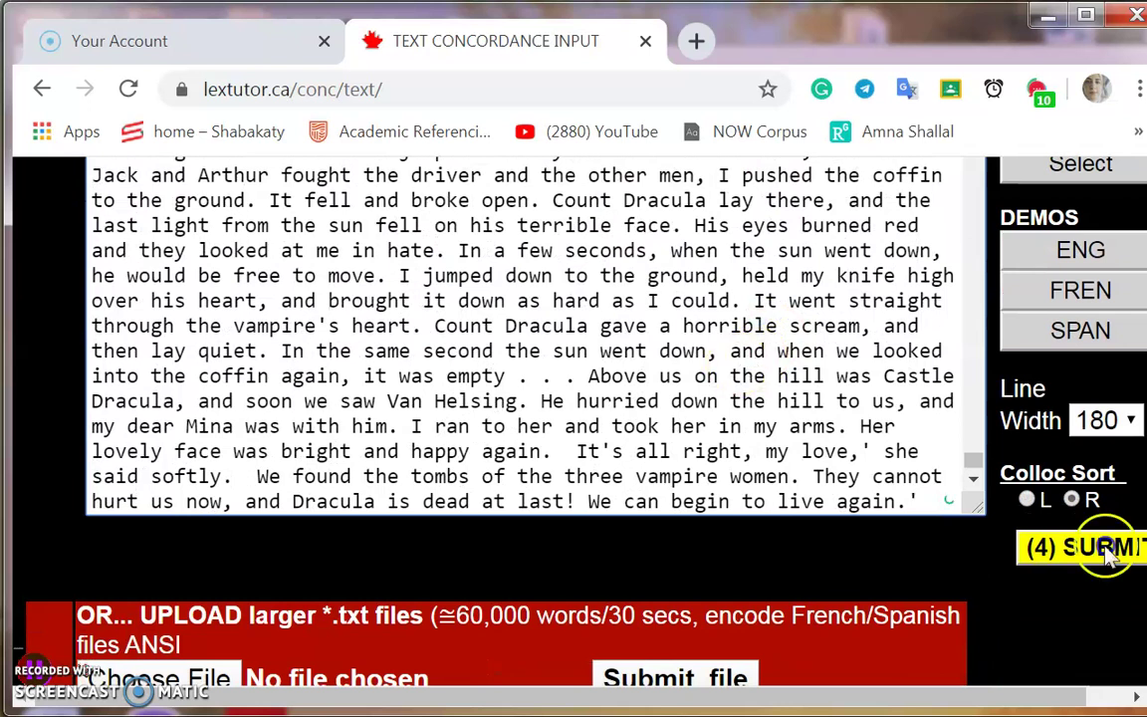
click(1095, 547)
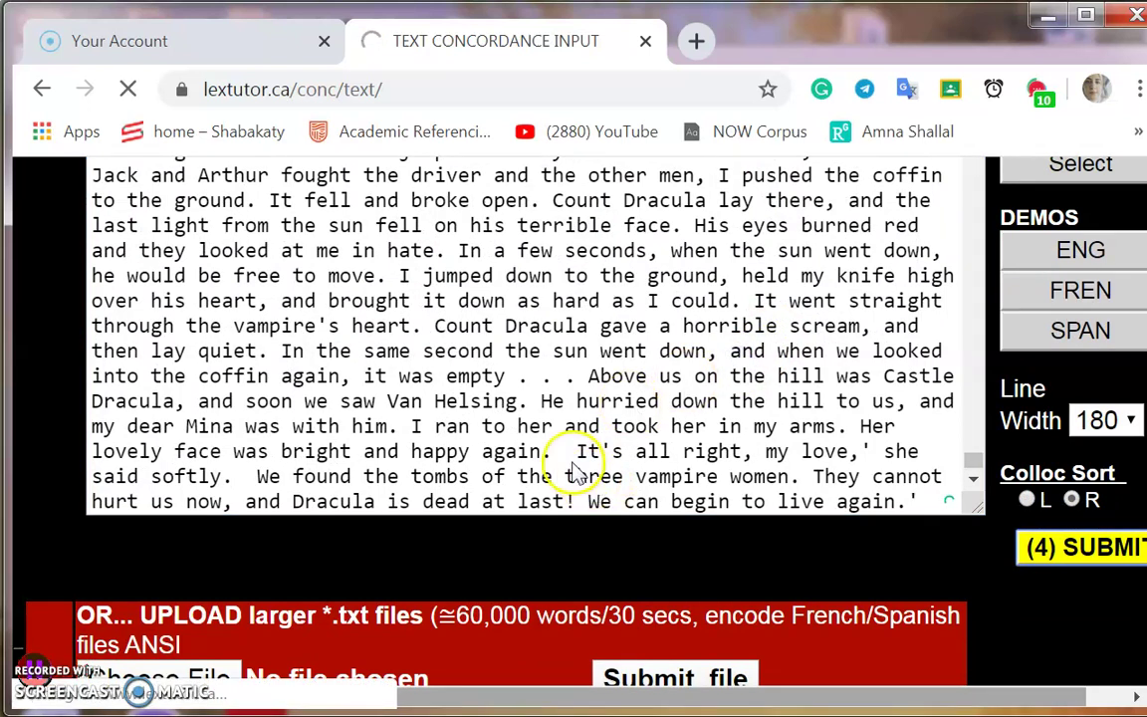
scroll(612, 458, right, 1)
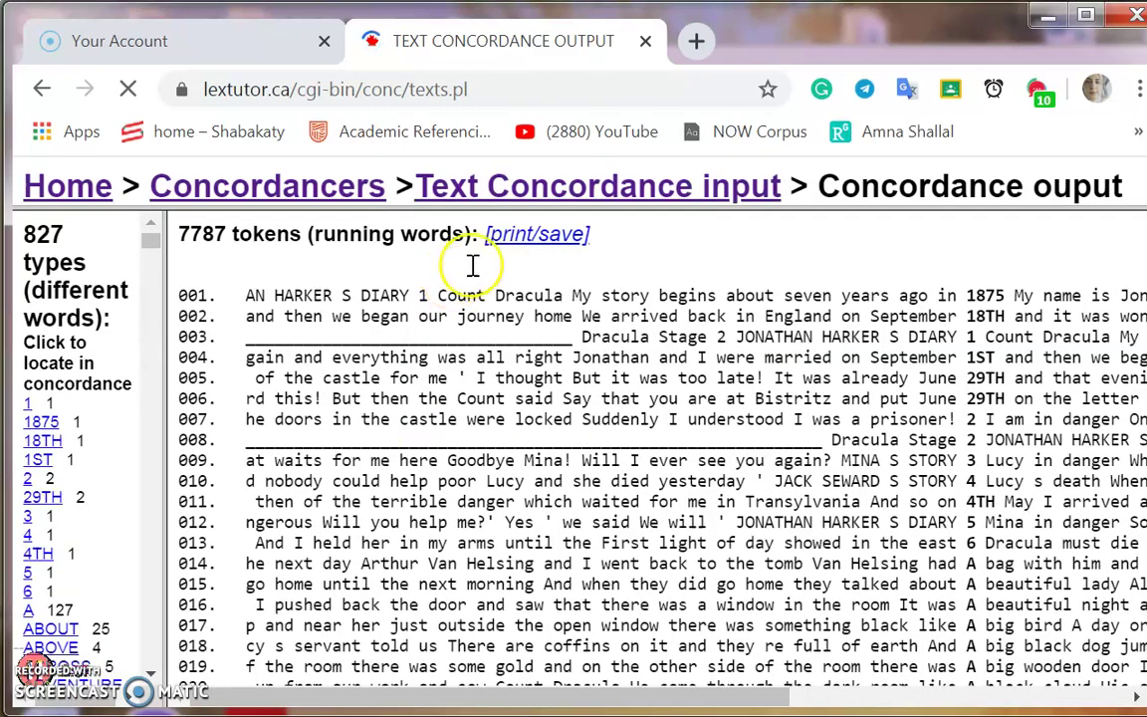
Examine the Dracula concordance lines with keywords centred, from the numeric entries through the A words to BACK
scroll(474, 466, right, 5)
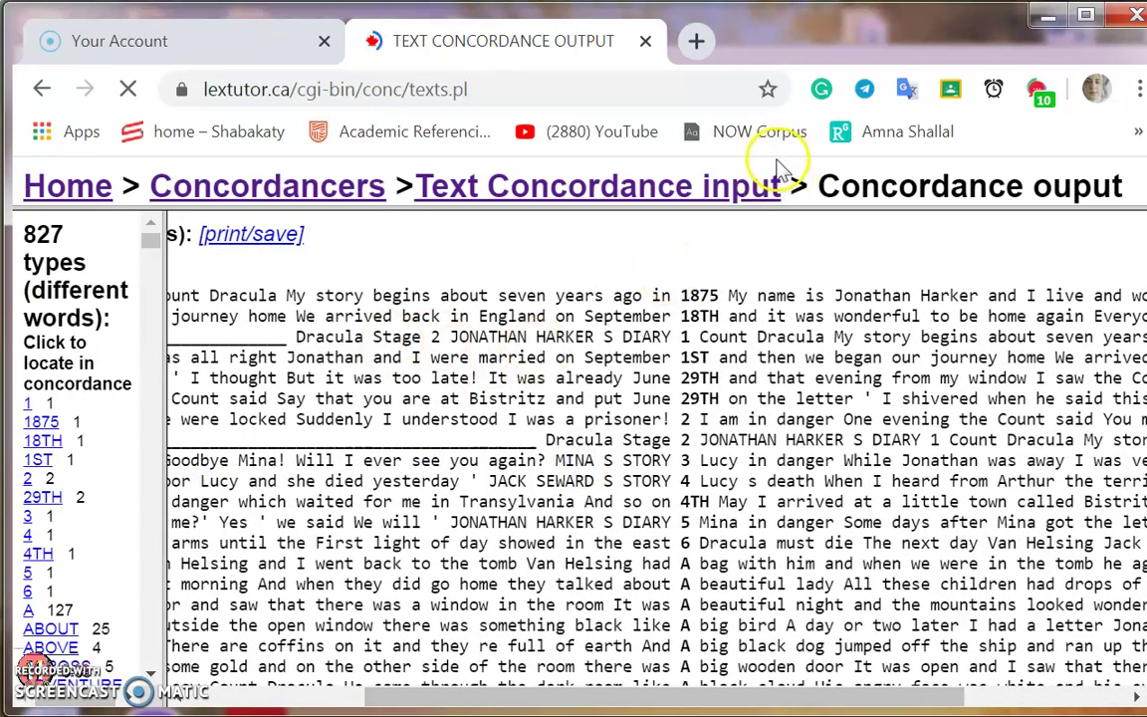
scroll(776, 177, down, 4)
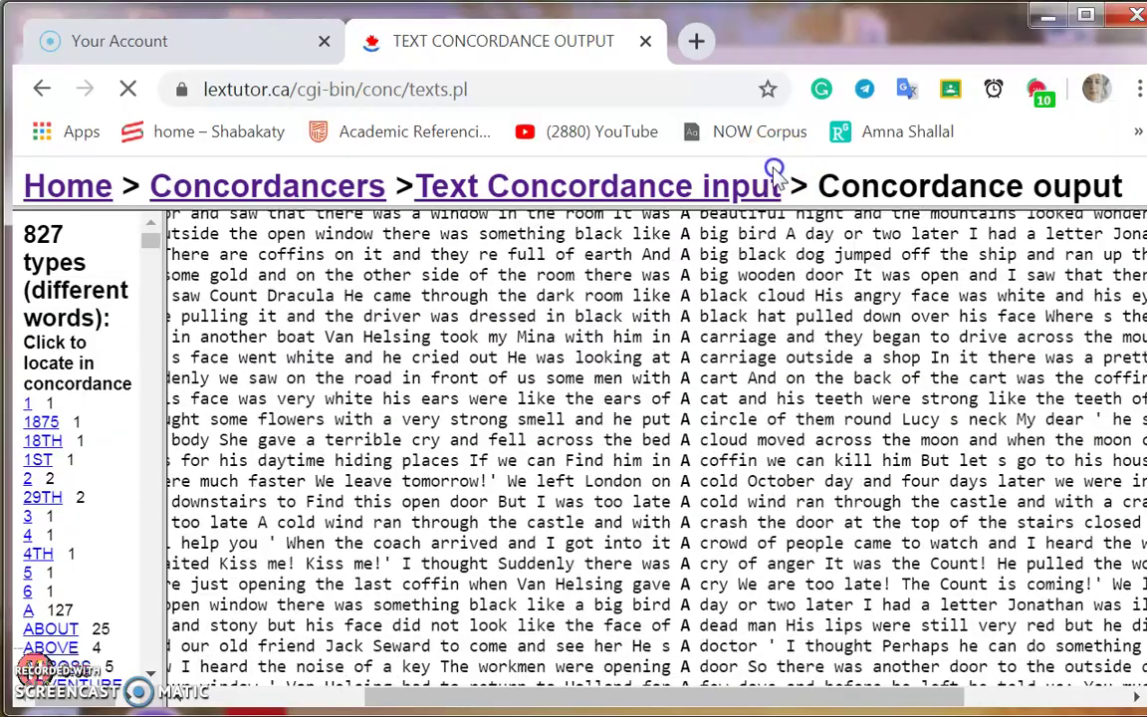
scroll(780, 232, down, 20)
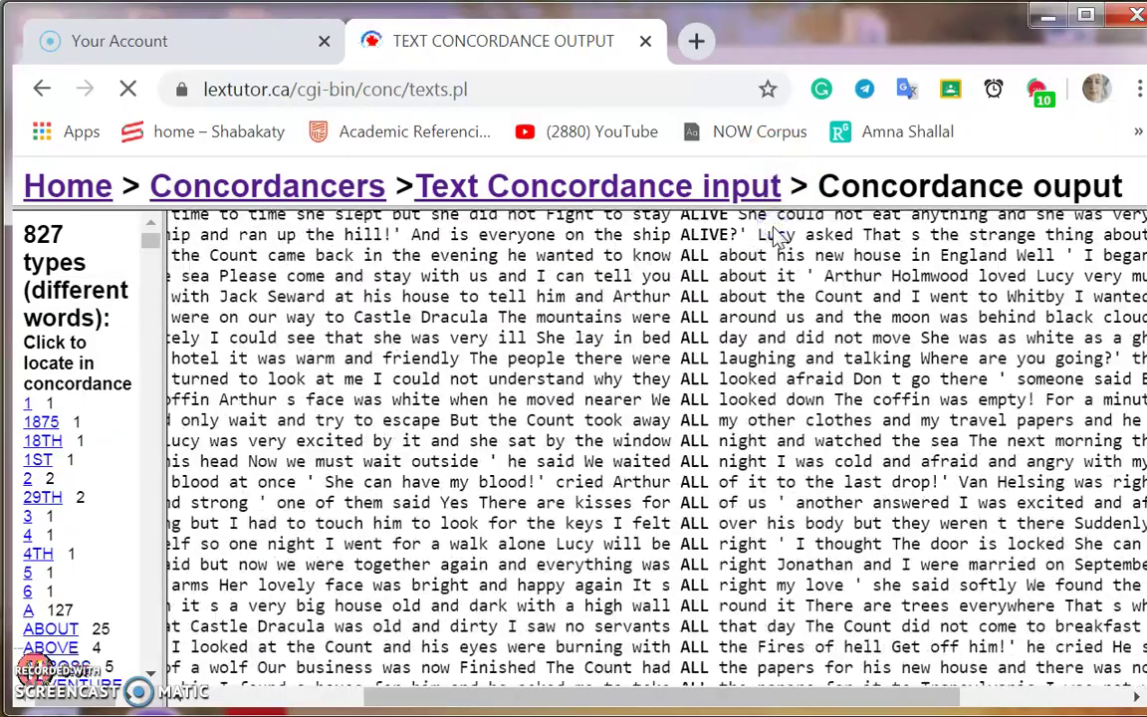
scroll(781, 243, down, 10)
scroll(778, 231, down, 4)
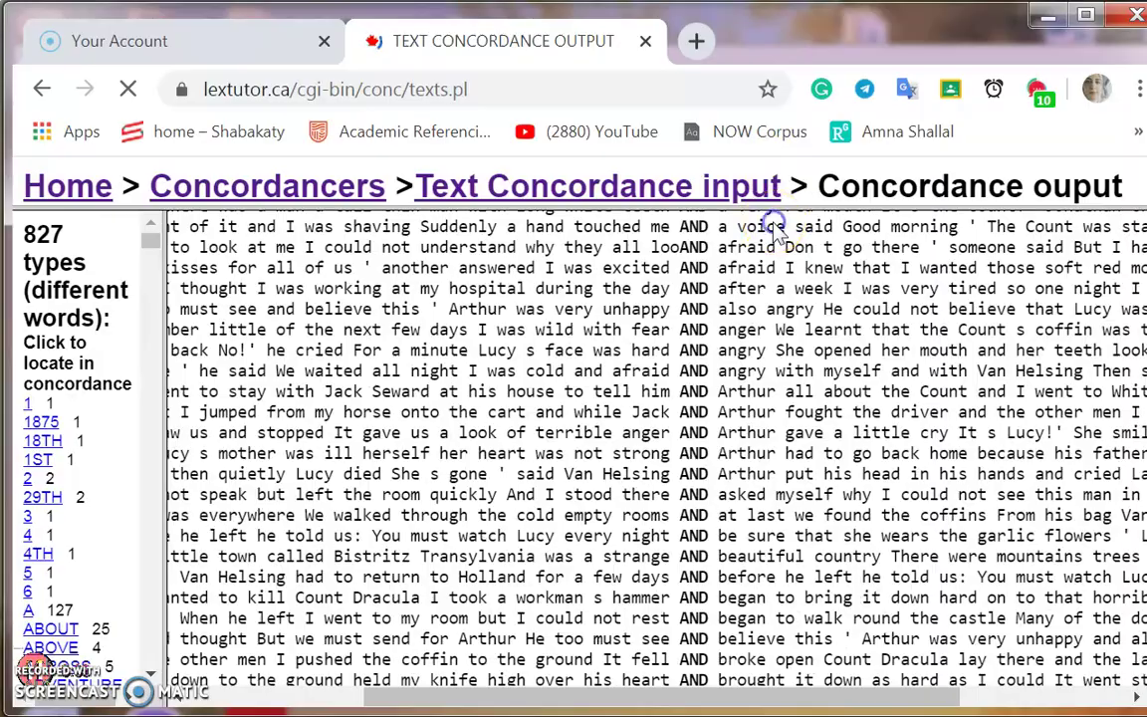
scroll(778, 231, down, 15)
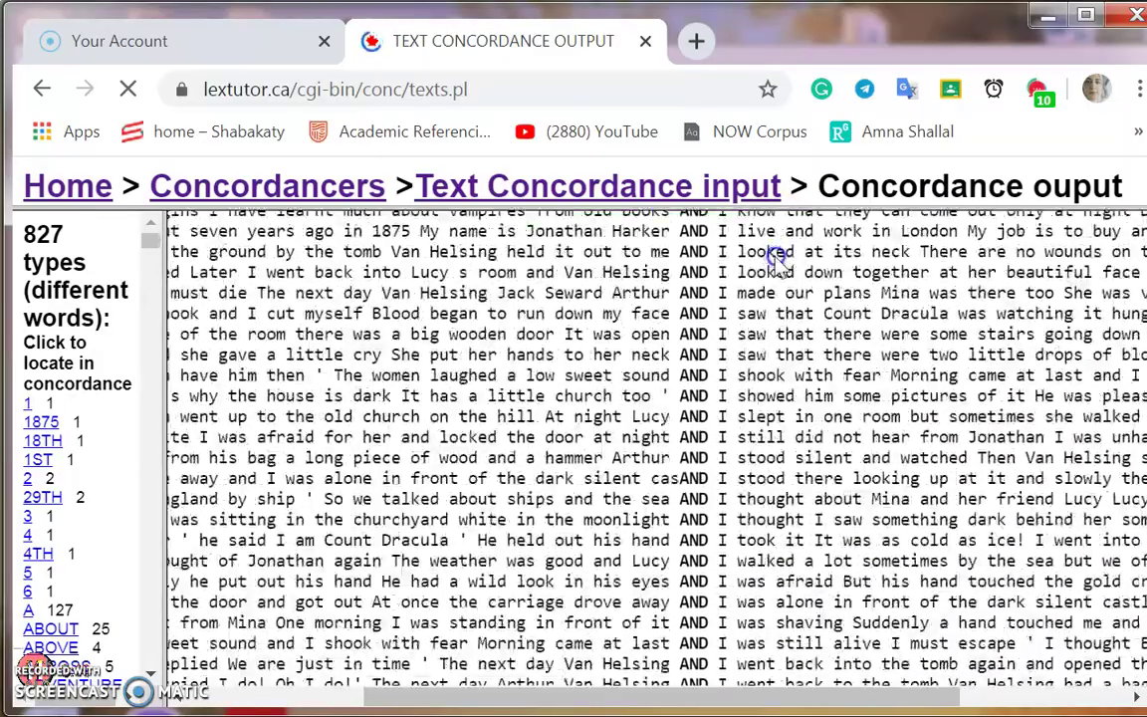
scroll(776, 257, down, 15)
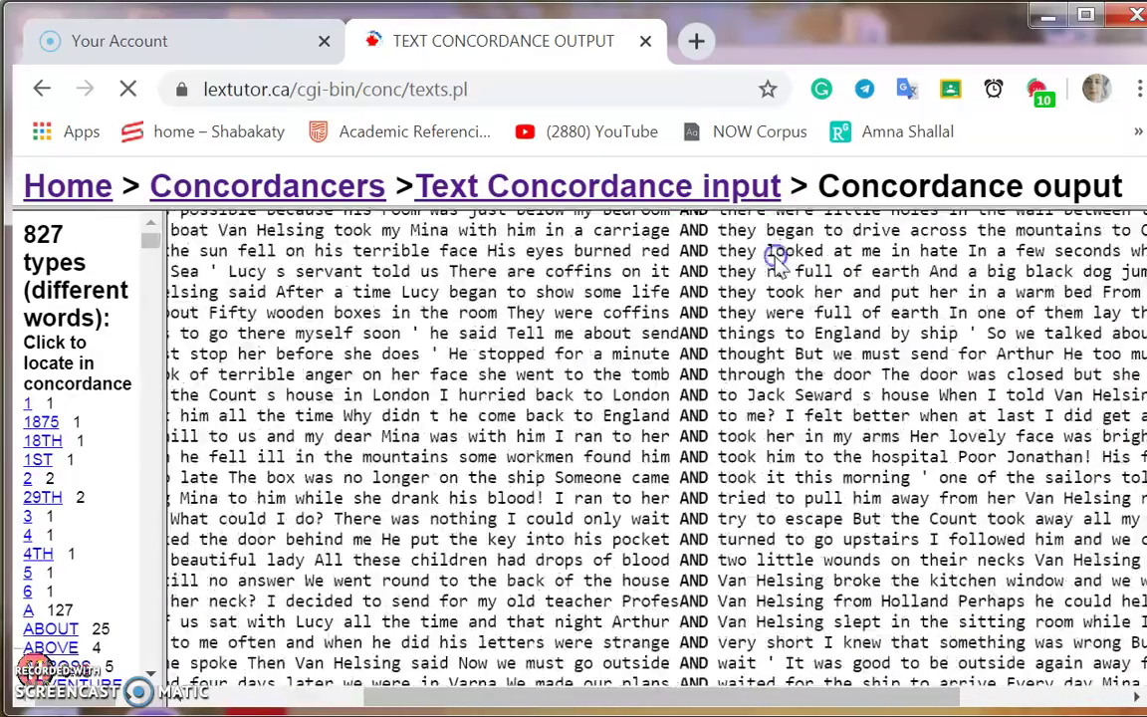
scroll(782, 286, down, 20)
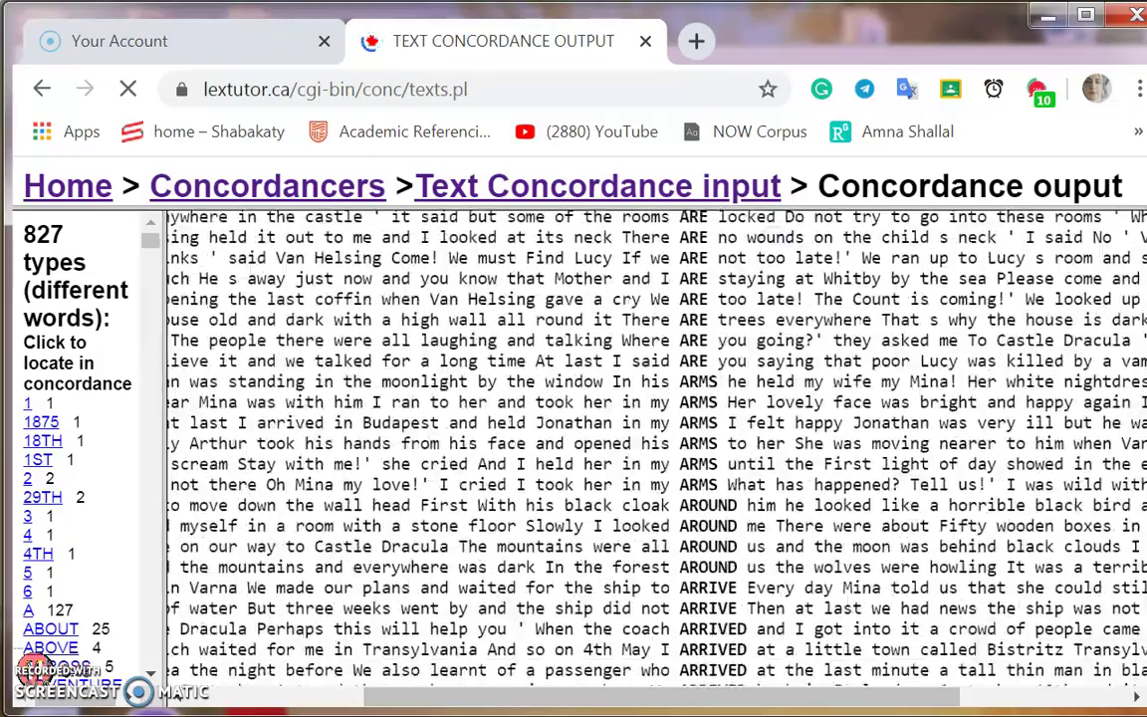
scroll(778, 292, down, 15)
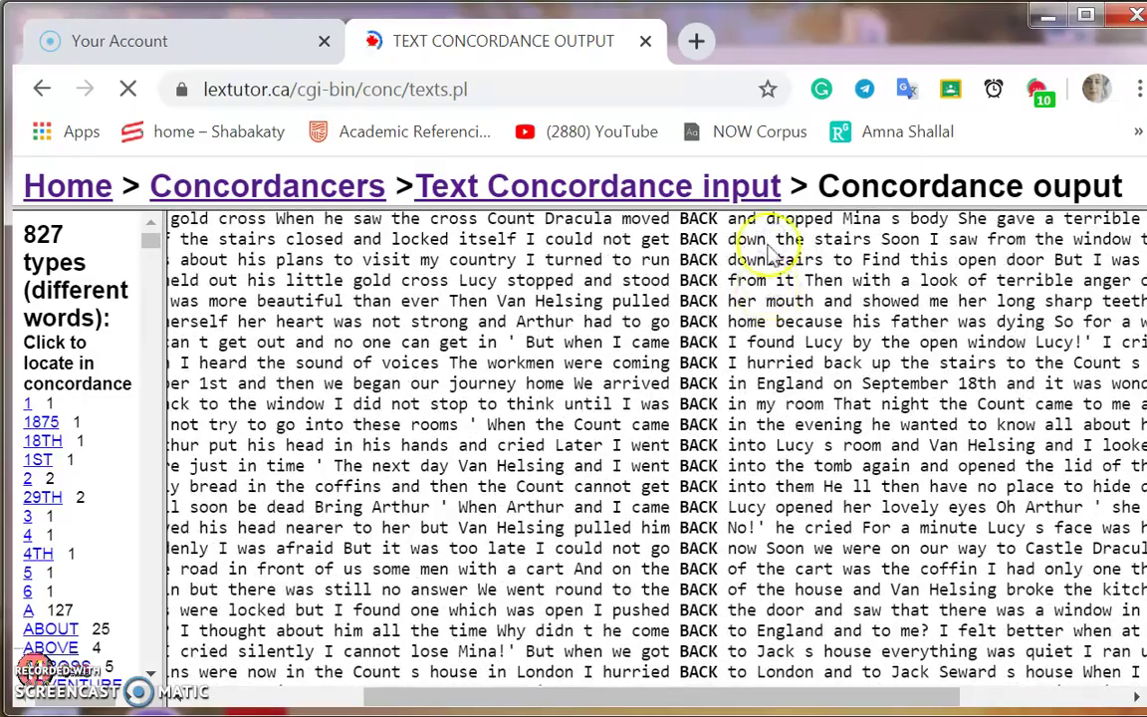
scroll(781, 331, down, 4)
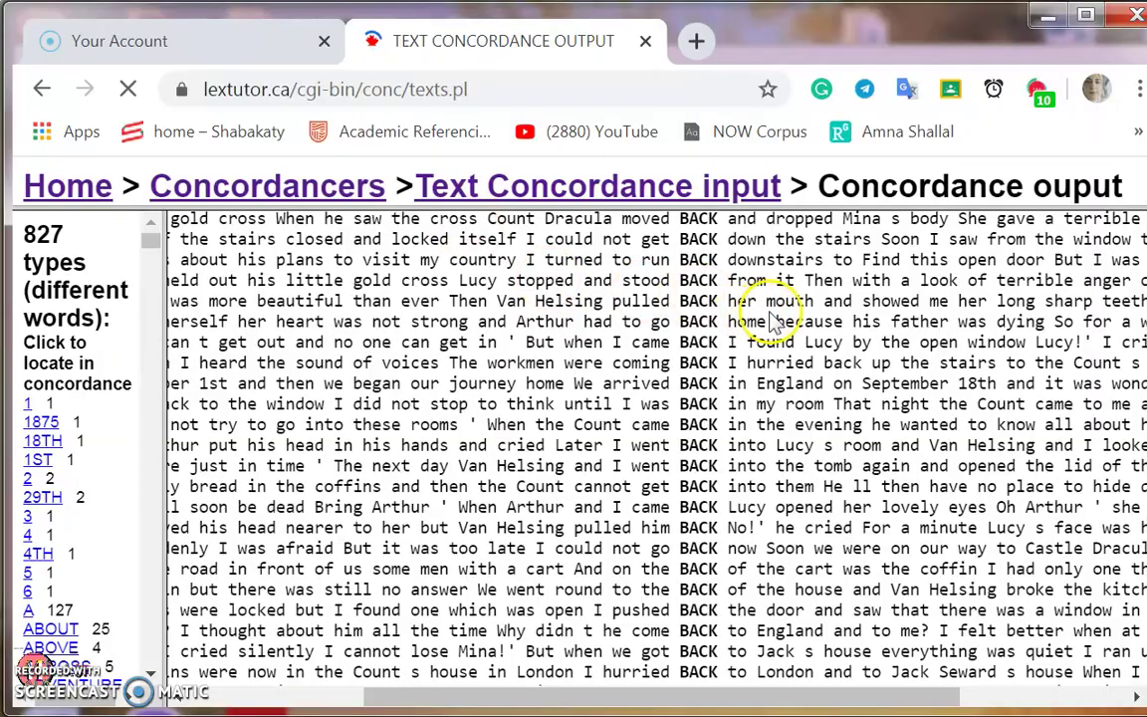
Review the concordance lines for keywords from BLACK to NEEDED, including the contexts of MUST and MY
scroll(772, 321, down, 20)
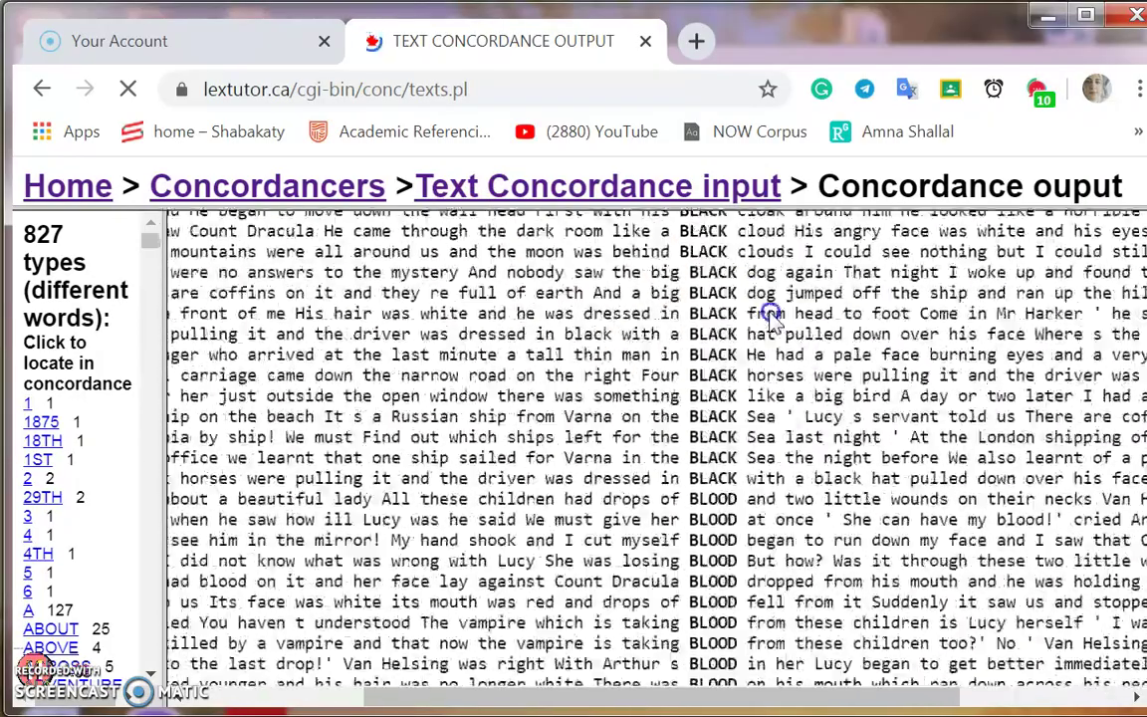
scroll(772, 321, down, 20)
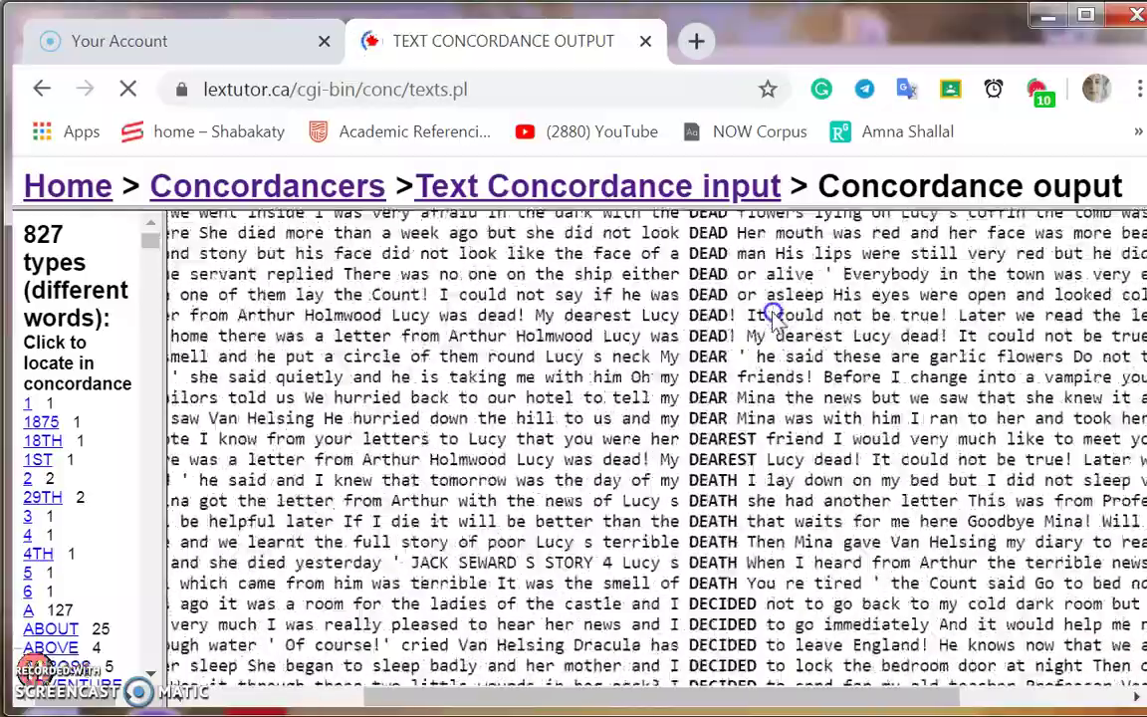
scroll(772, 314, down, 8)
scroll(771, 315, down, 15)
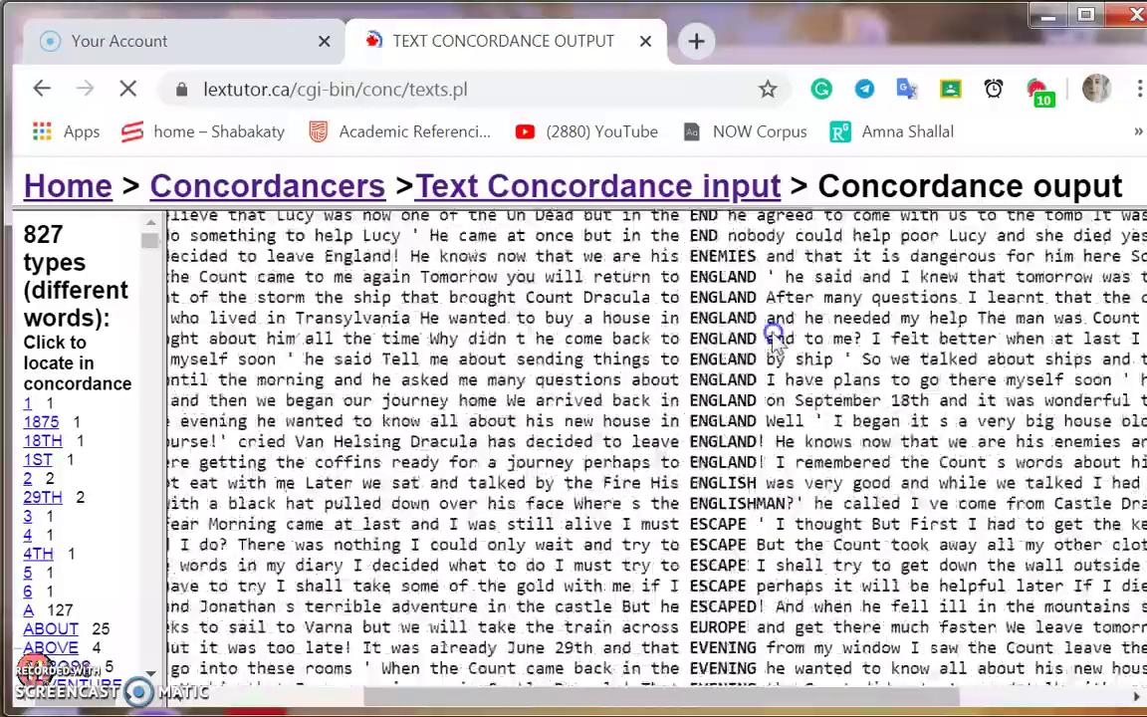
scroll(774, 336, down, 20)
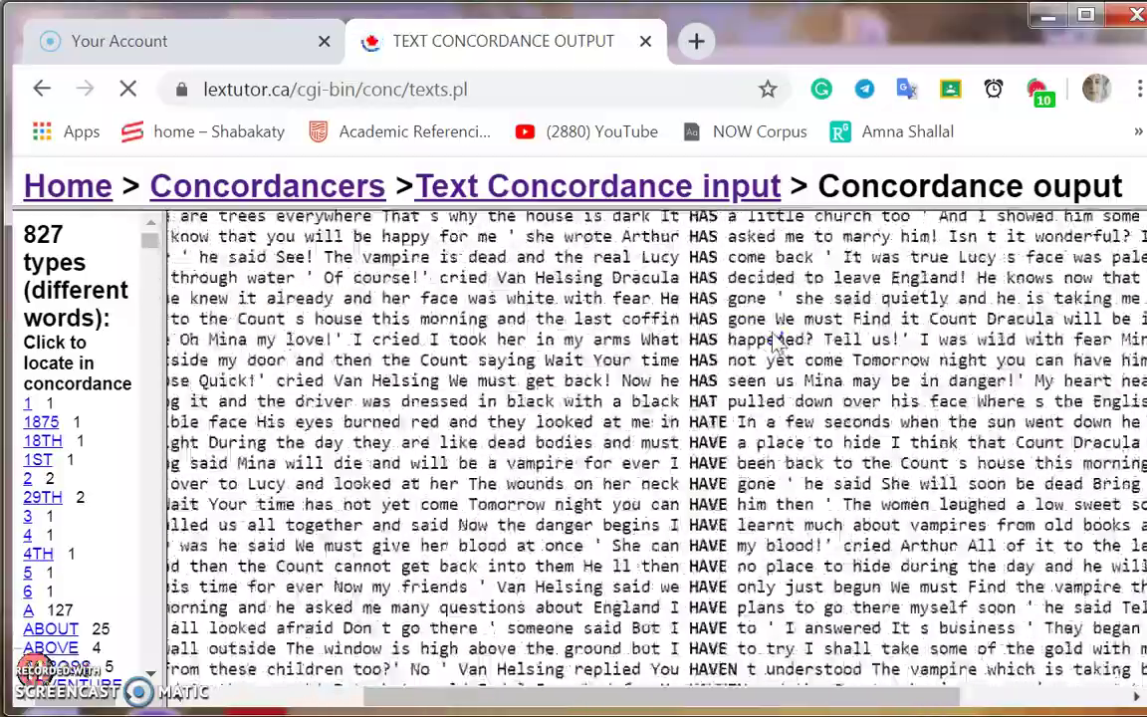
scroll(775, 338, down, 20)
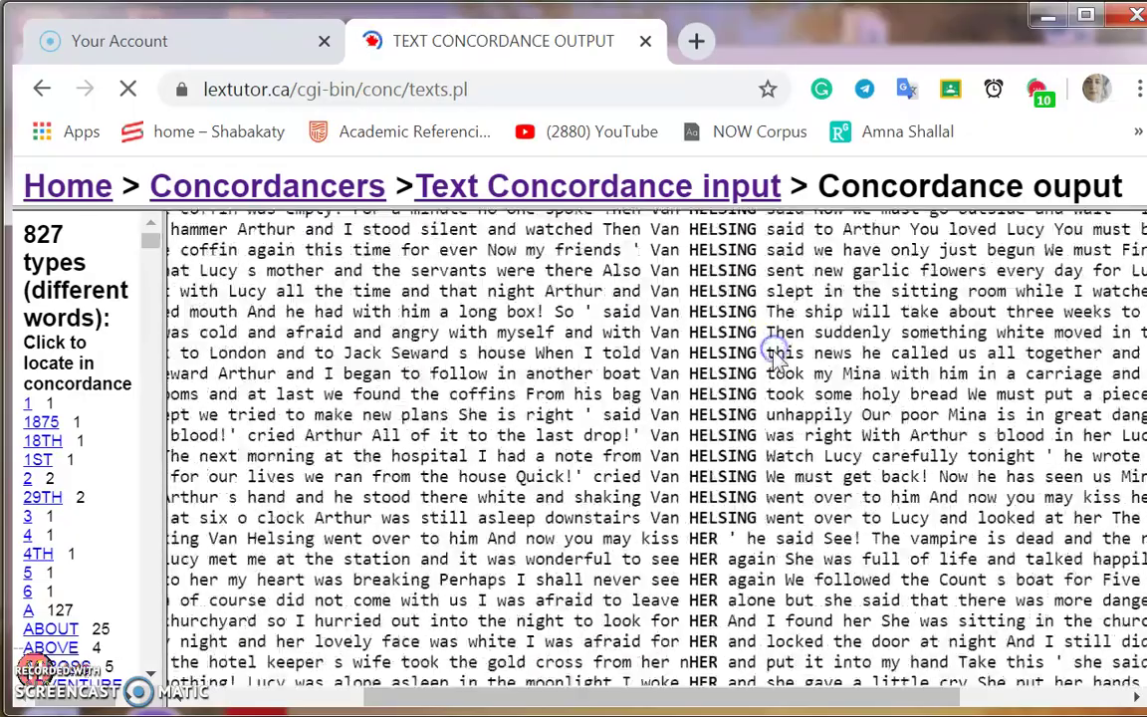
scroll(775, 353, down, 20)
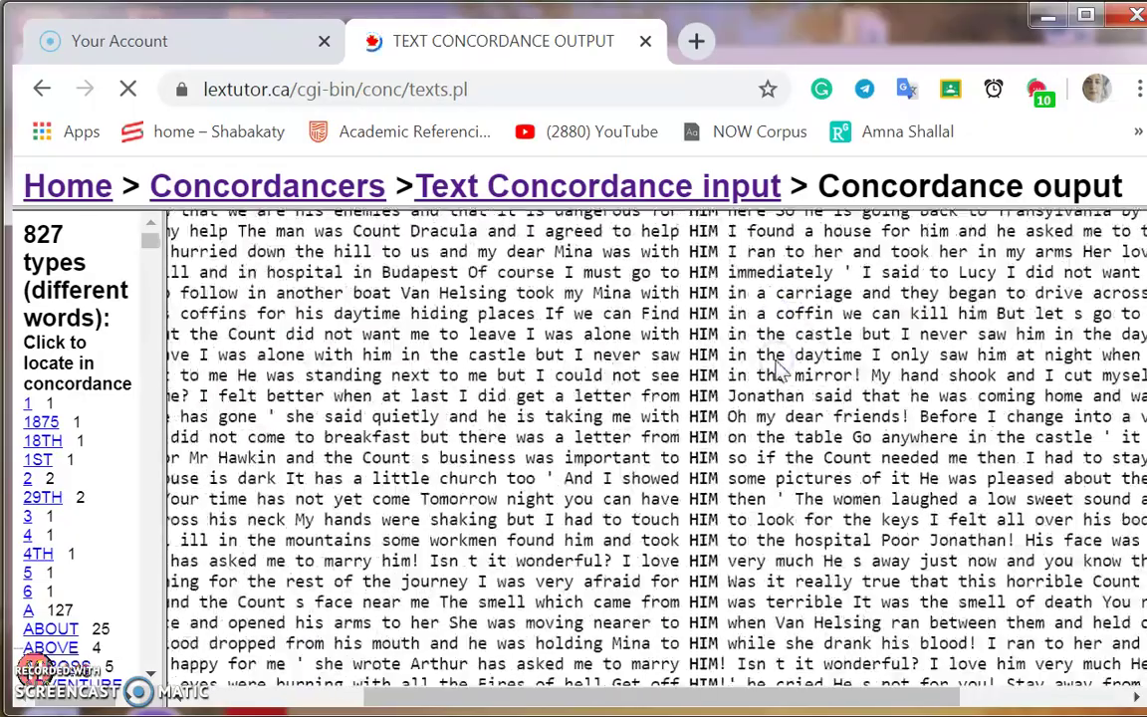
scroll(775, 353, down, 15)
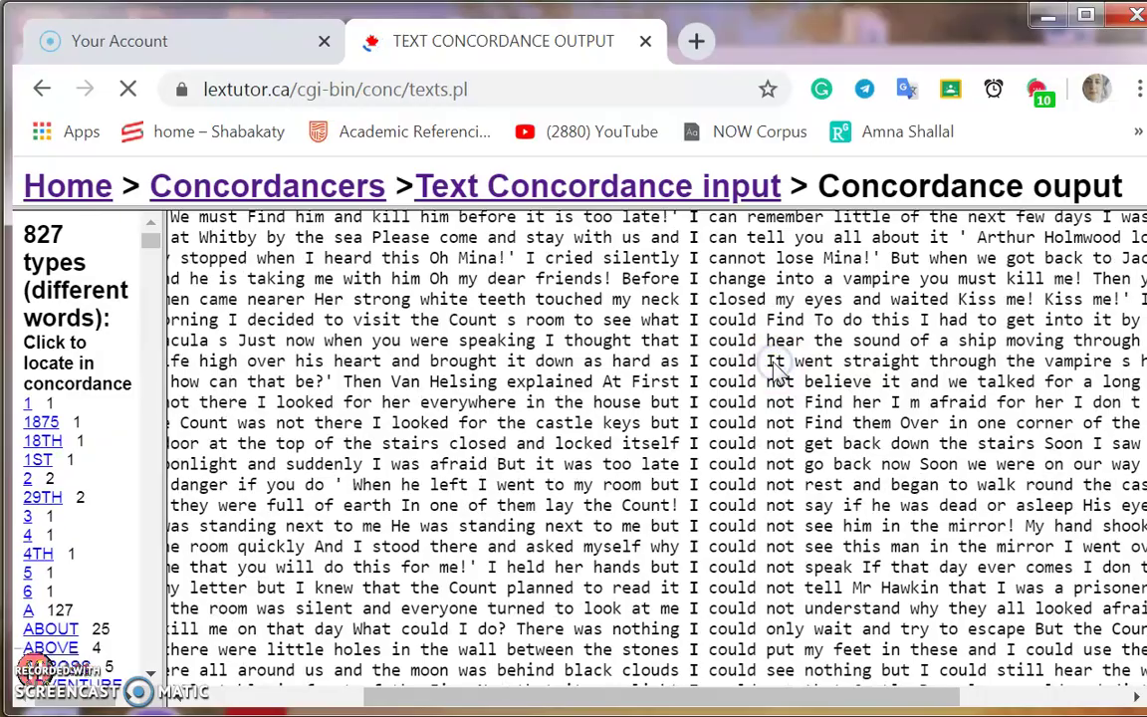
scroll(774, 438, down, 15)
scroll(774, 438, down, 15)
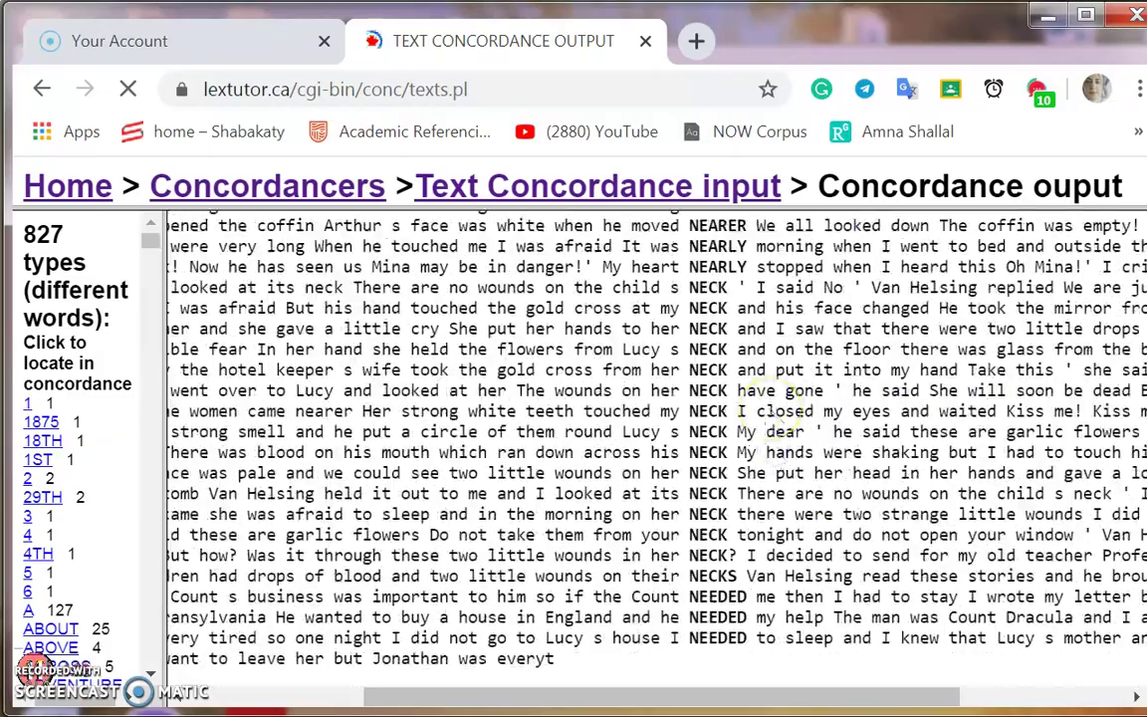
scroll(774, 408, up, 6)
scroll(775, 416, up, 10)
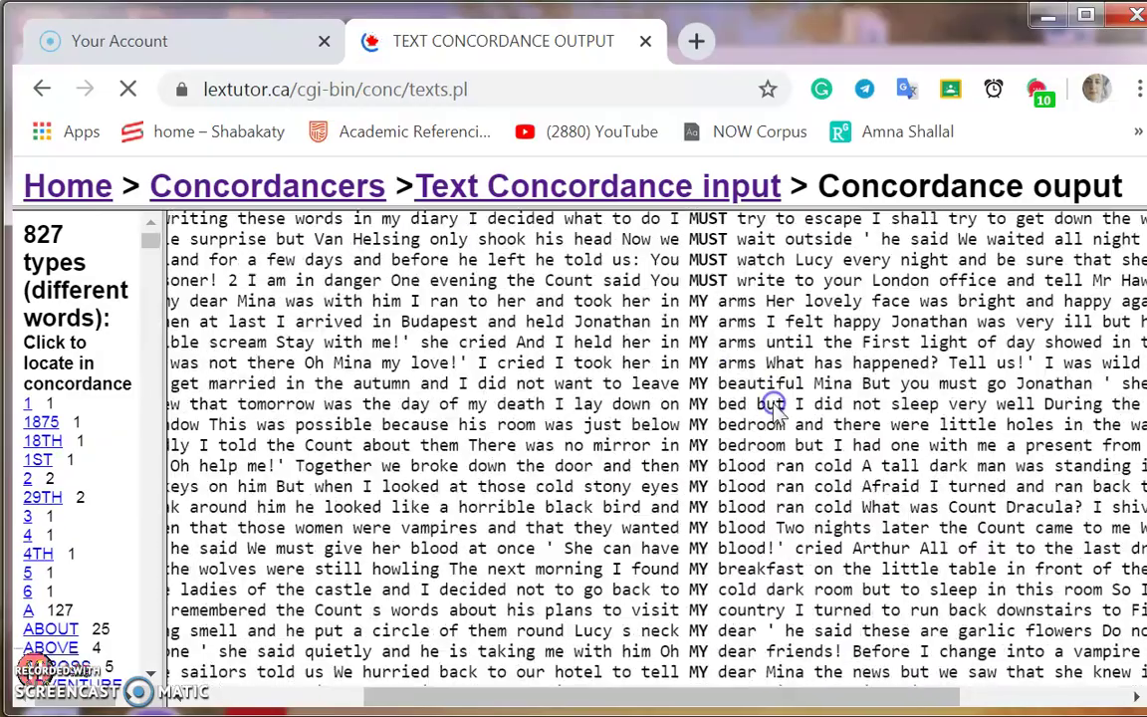
scroll(774, 400, up, 5)
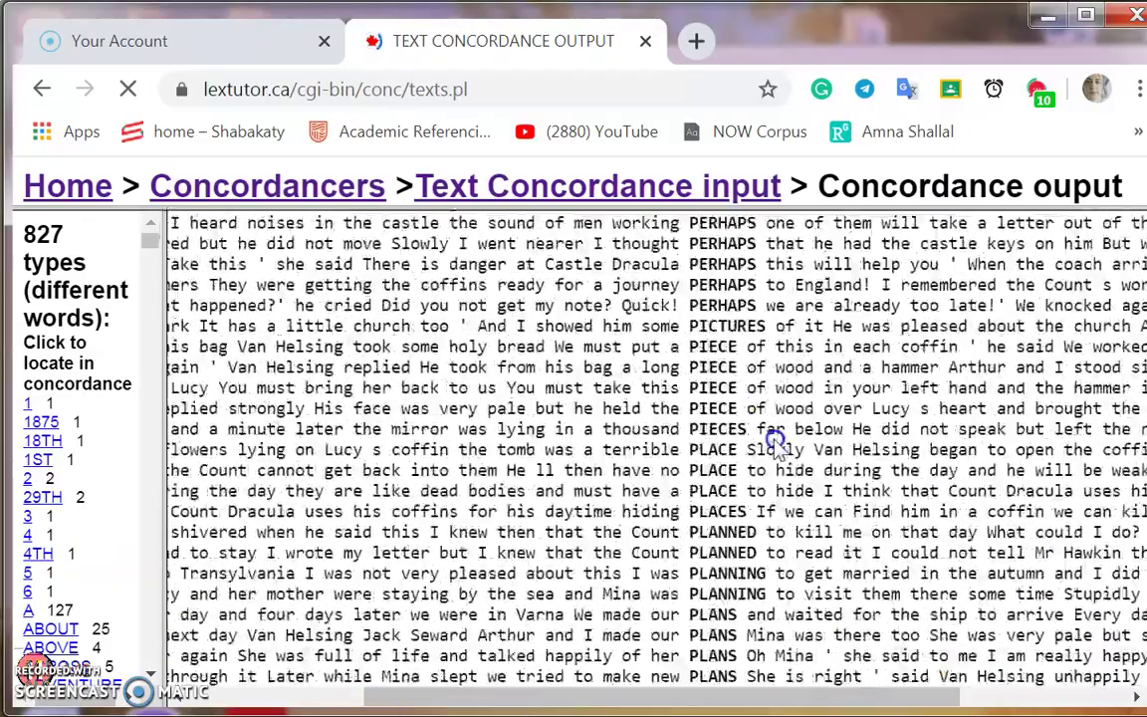
Review the Dracula concordance lines for keywords from PERHAPS to TERRIBLE, including SAID, SOME and STRANGE
scroll(774, 441, down, 20)
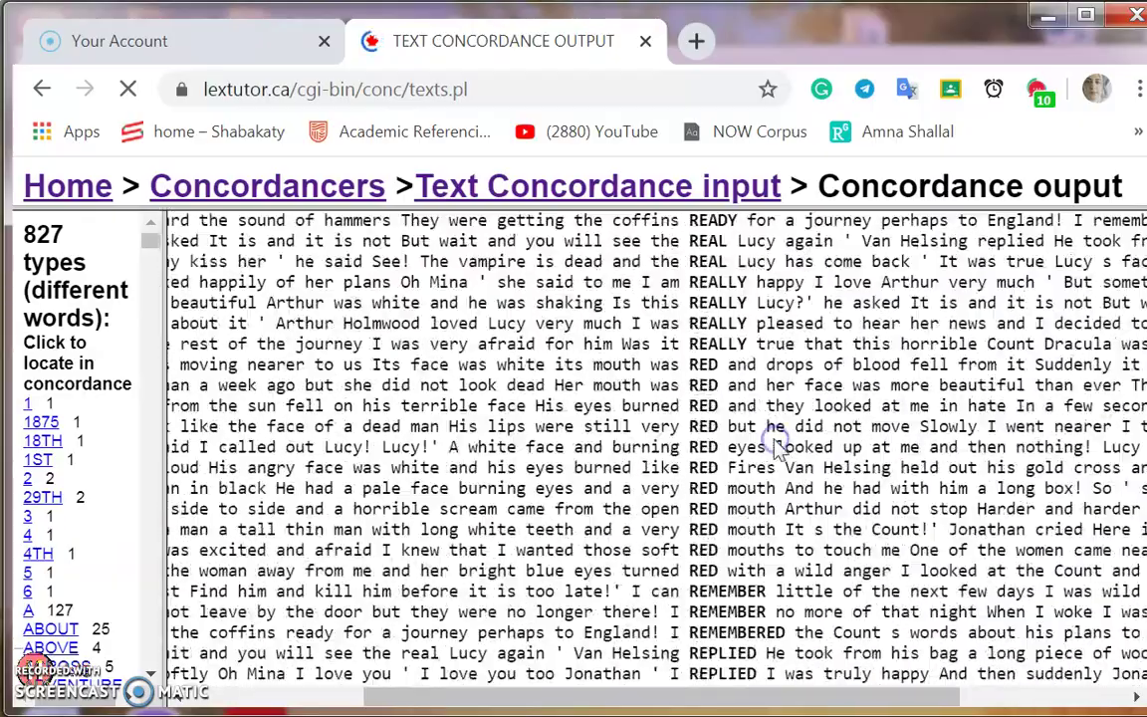
scroll(779, 450, down, 8)
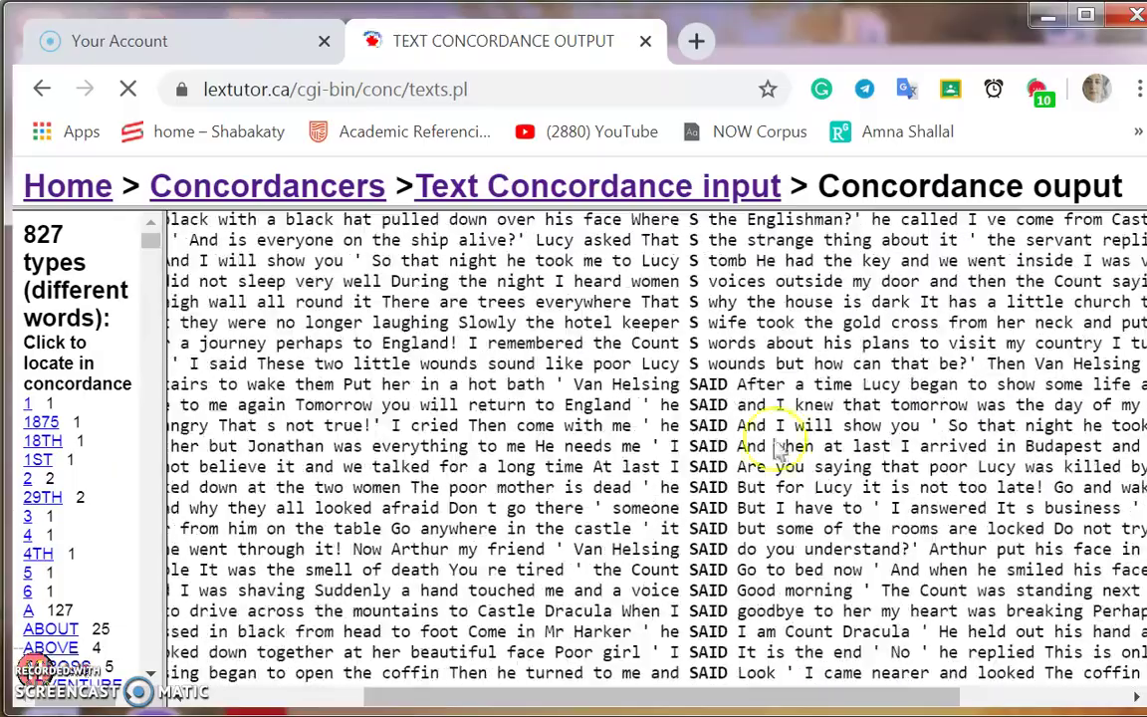
scroll(779, 450, down, 20)
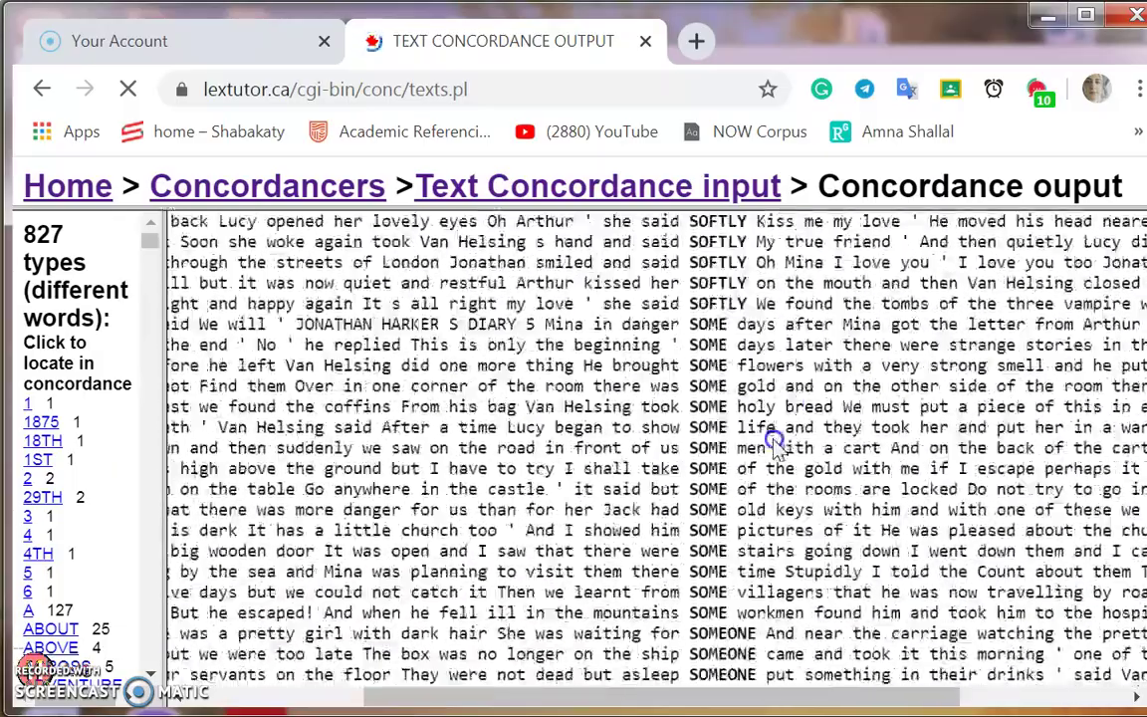
scroll(775, 441, down, 15)
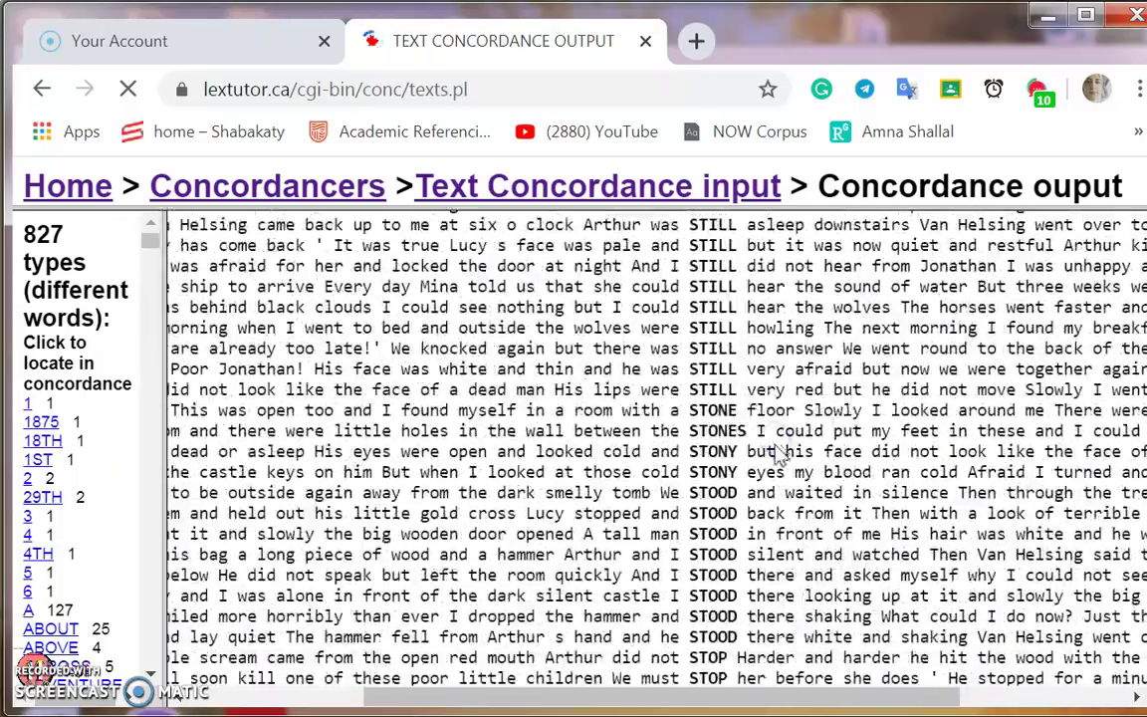
scroll(779, 453, down, 20)
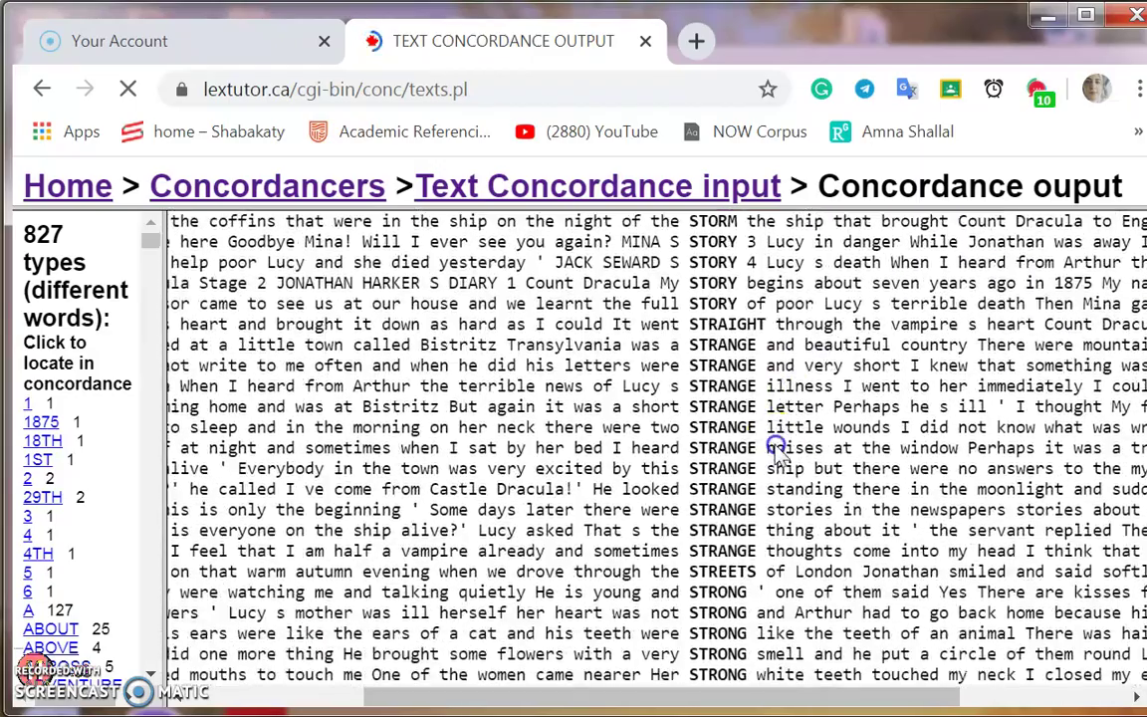
scroll(779, 453, down, 4)
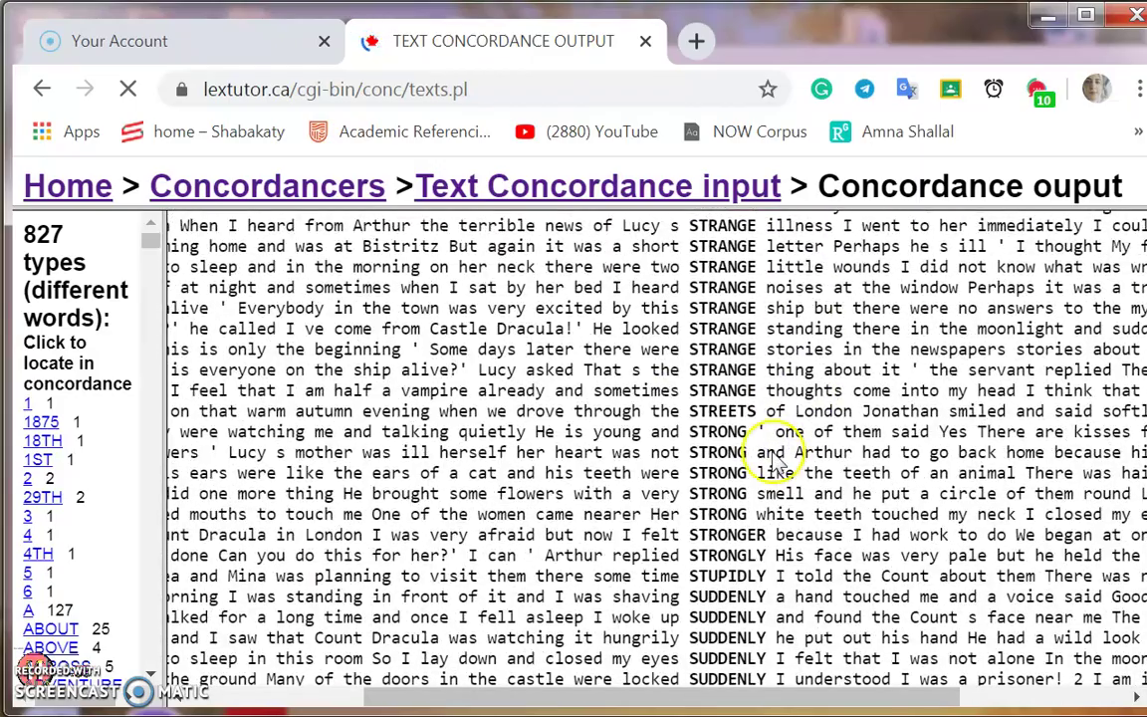
scroll(779, 453, down, 12)
scroll(773, 450, down, 15)
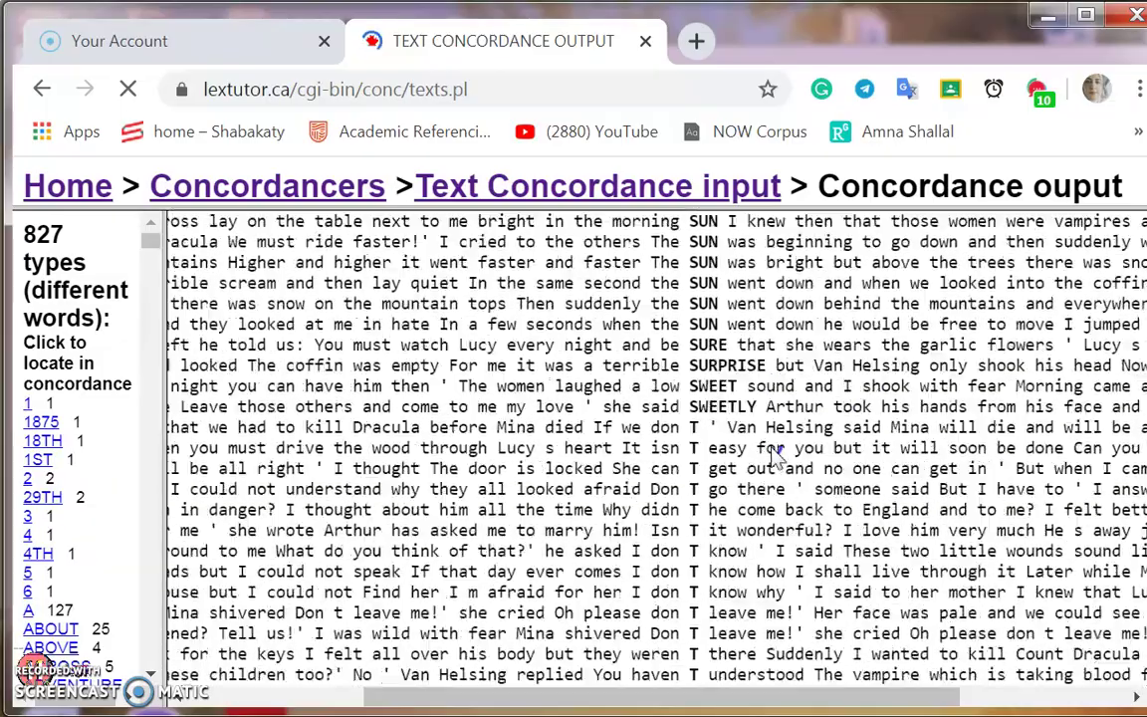
scroll(775, 450, down, 10)
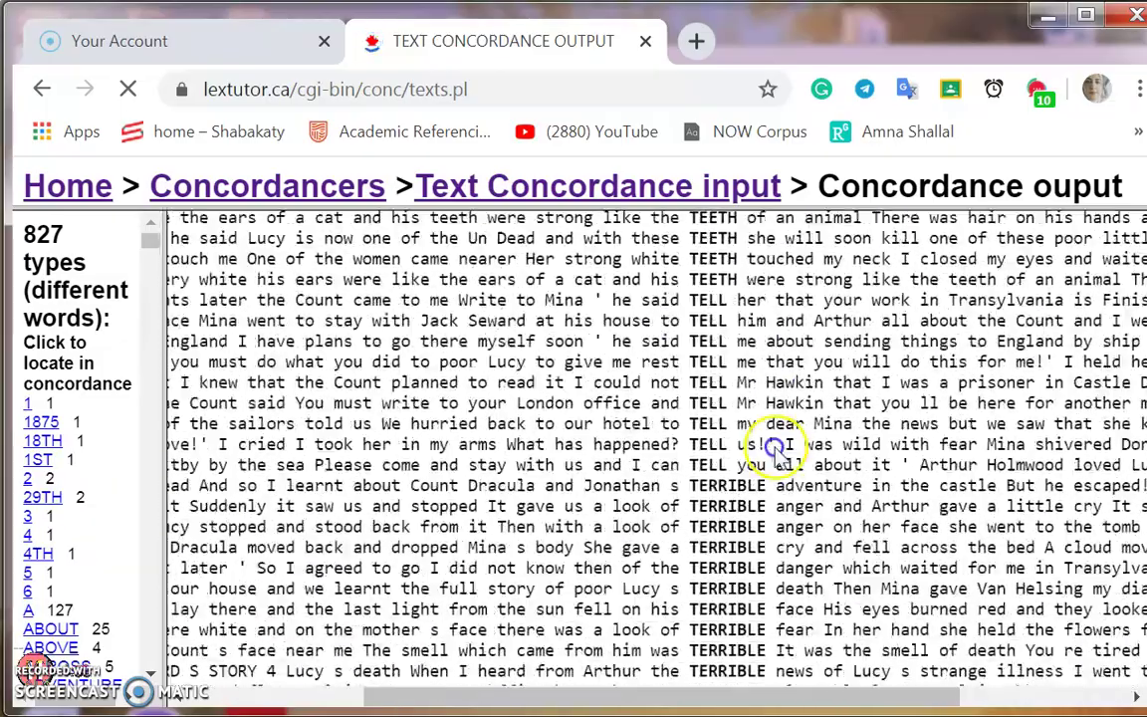
scroll(776, 450, down, 15)
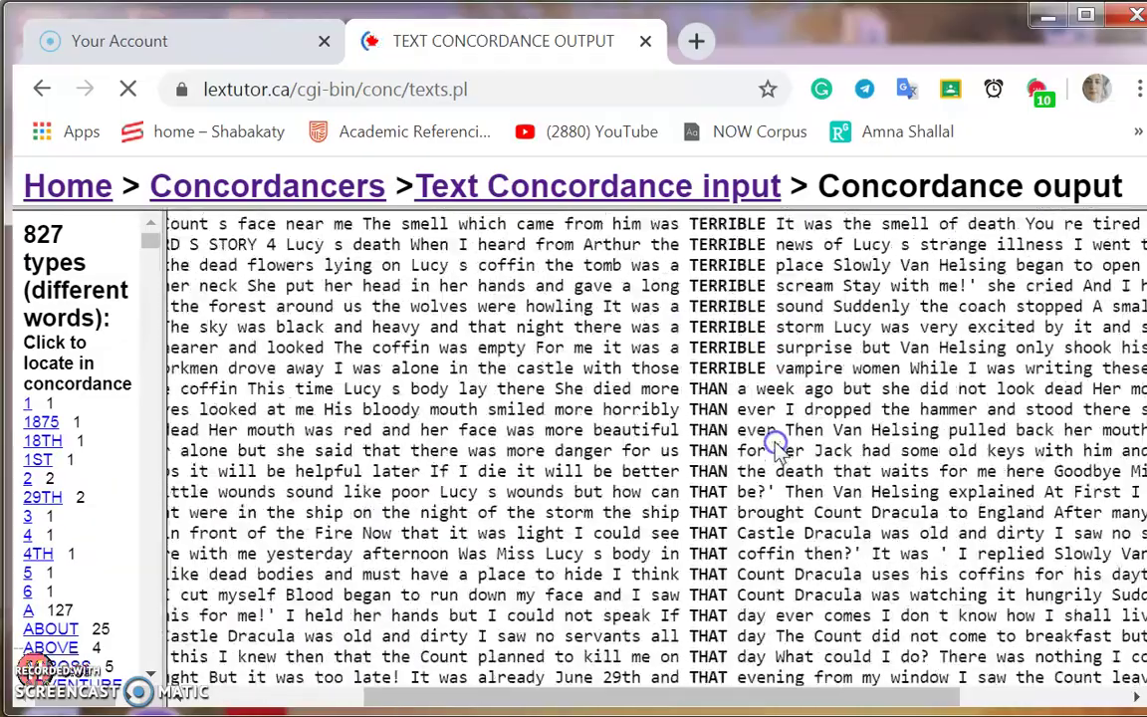
Review the concordance lines for keywords from THAT to WHEN, including the contexts of THE, TO and TOMB
scroll(777, 450, down, 3)
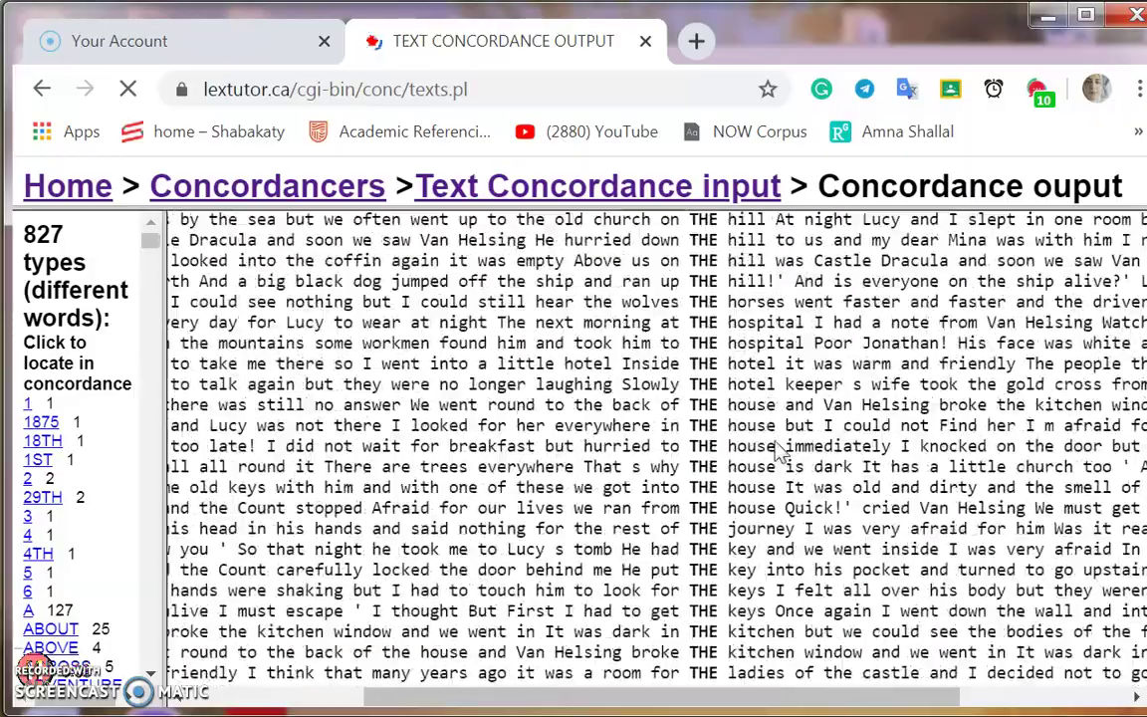
scroll(778, 454, down, 20)
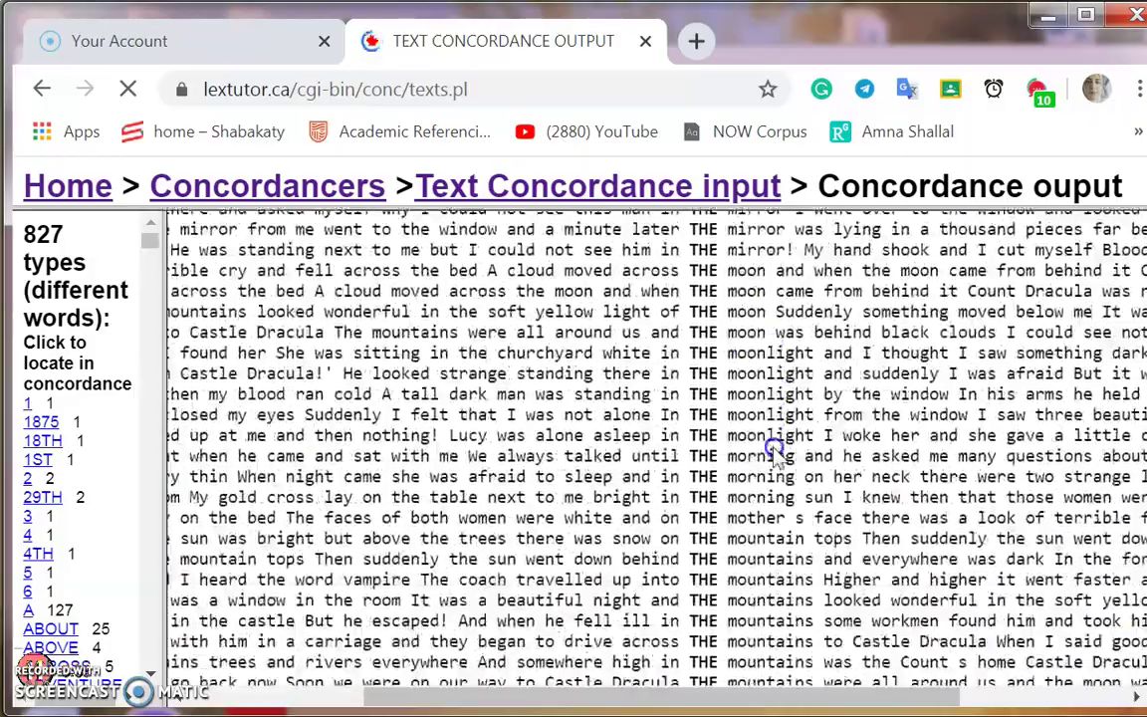
scroll(776, 449, down, 20)
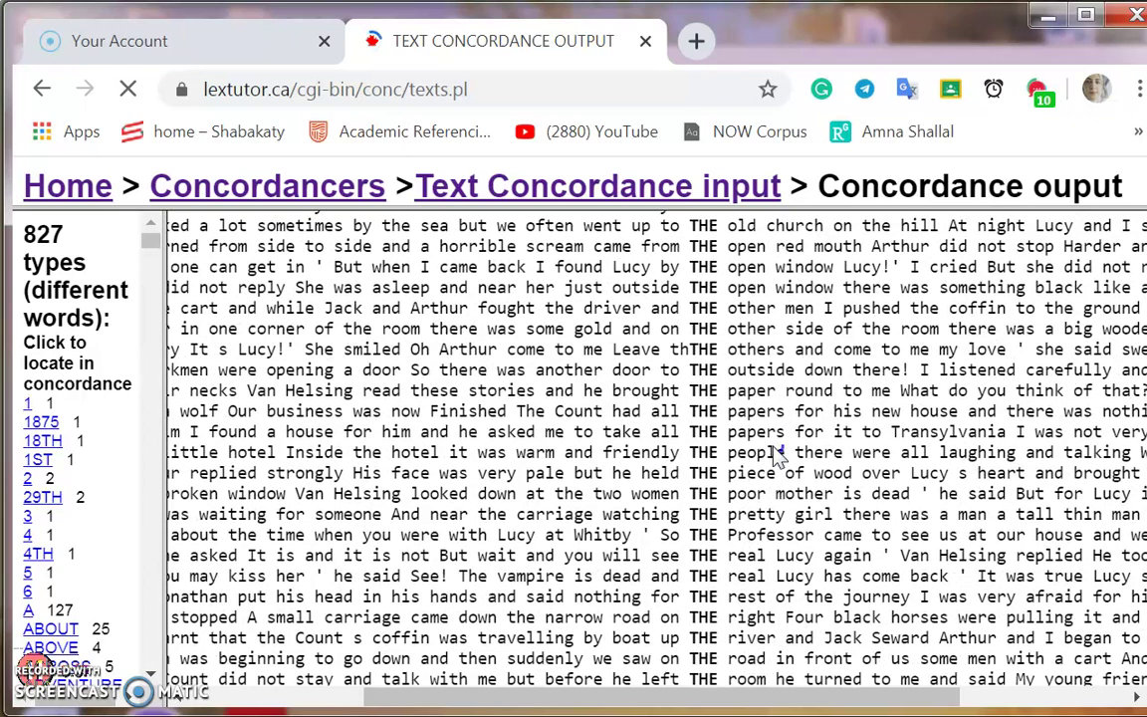
scroll(779, 453, down, 3)
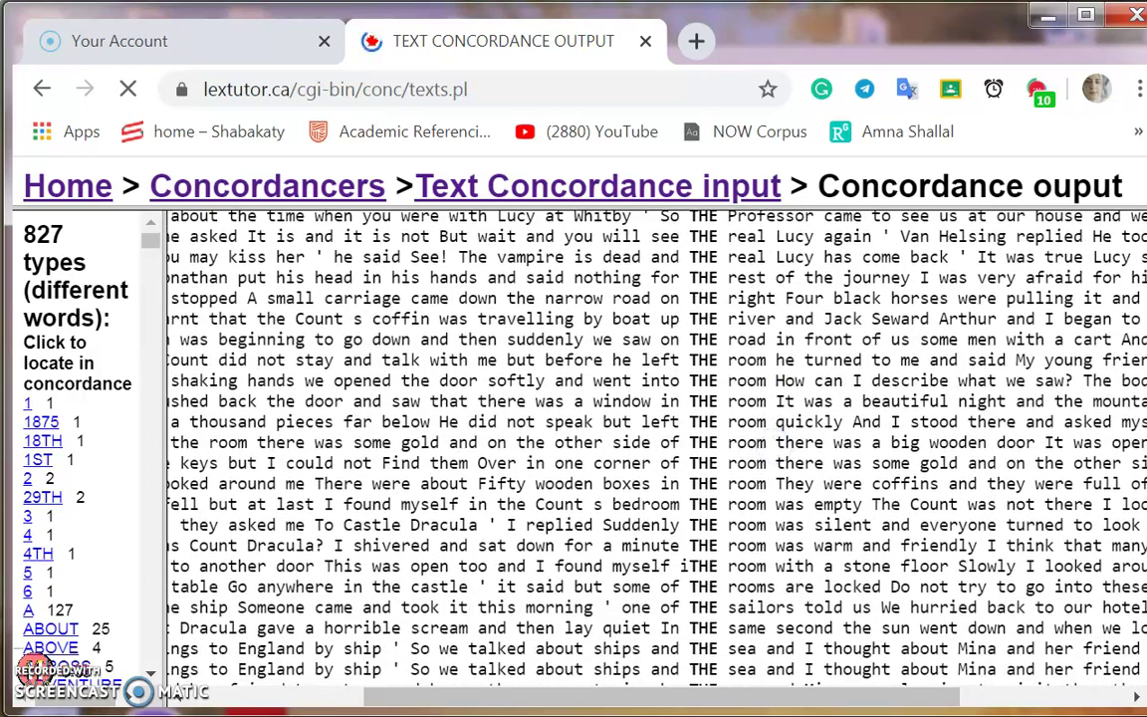
scroll(775, 441, down, 10)
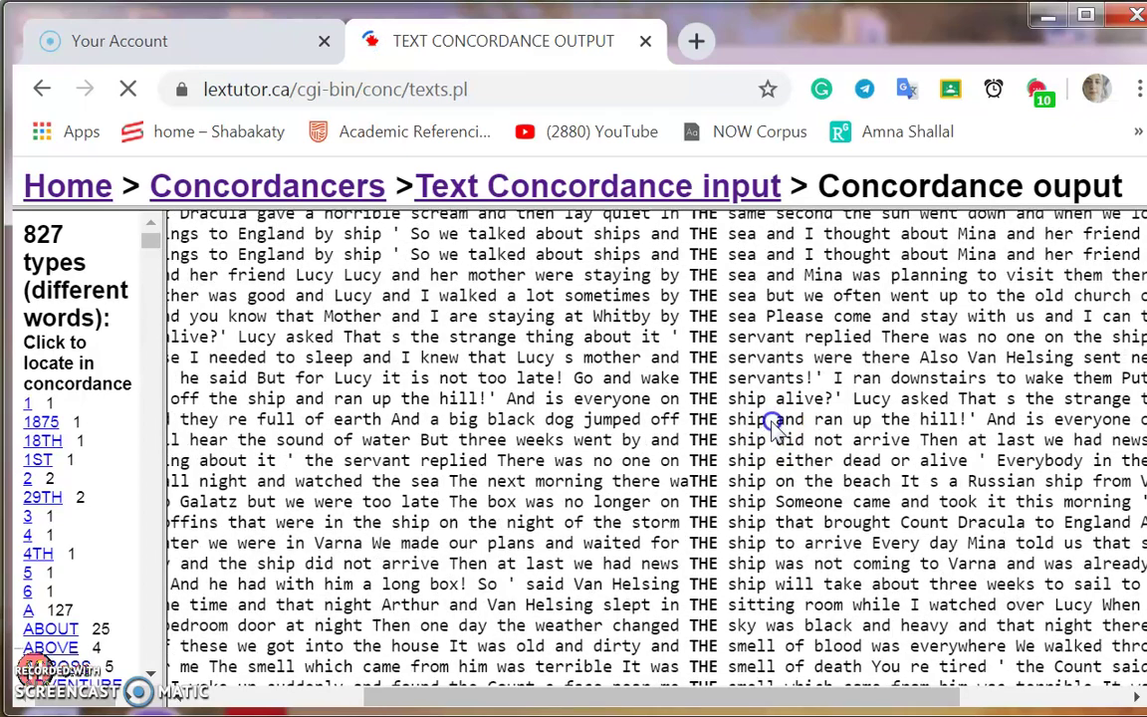
scroll(774, 428, down, 20)
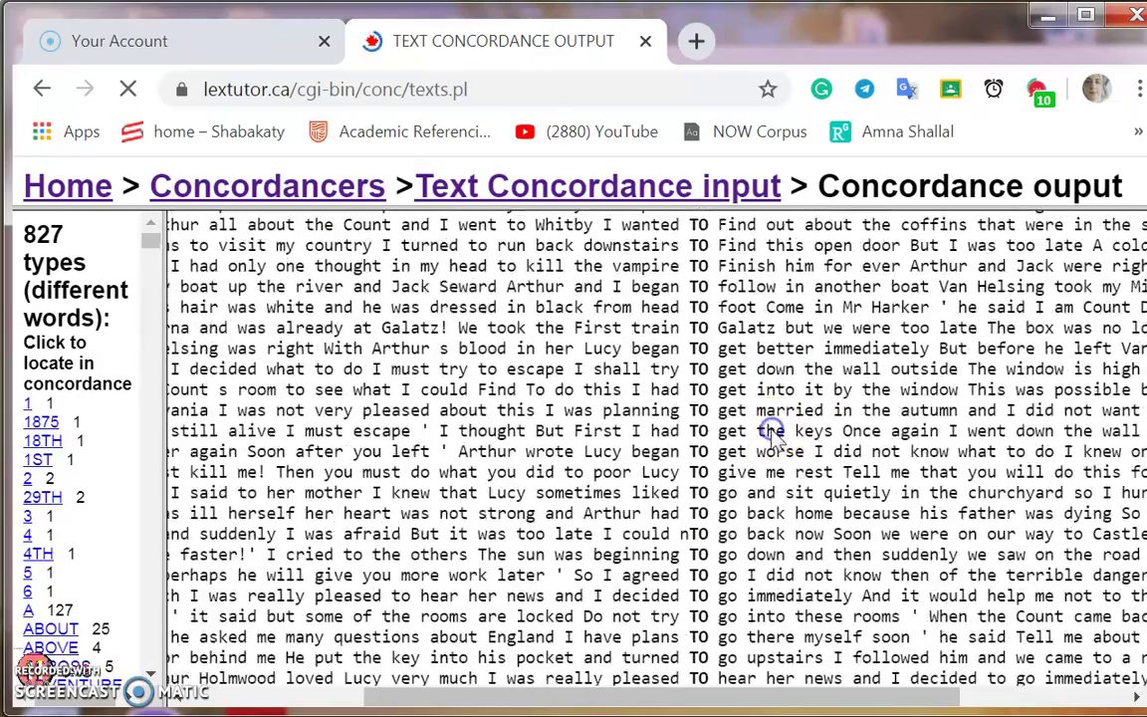
scroll(774, 436, down, 20)
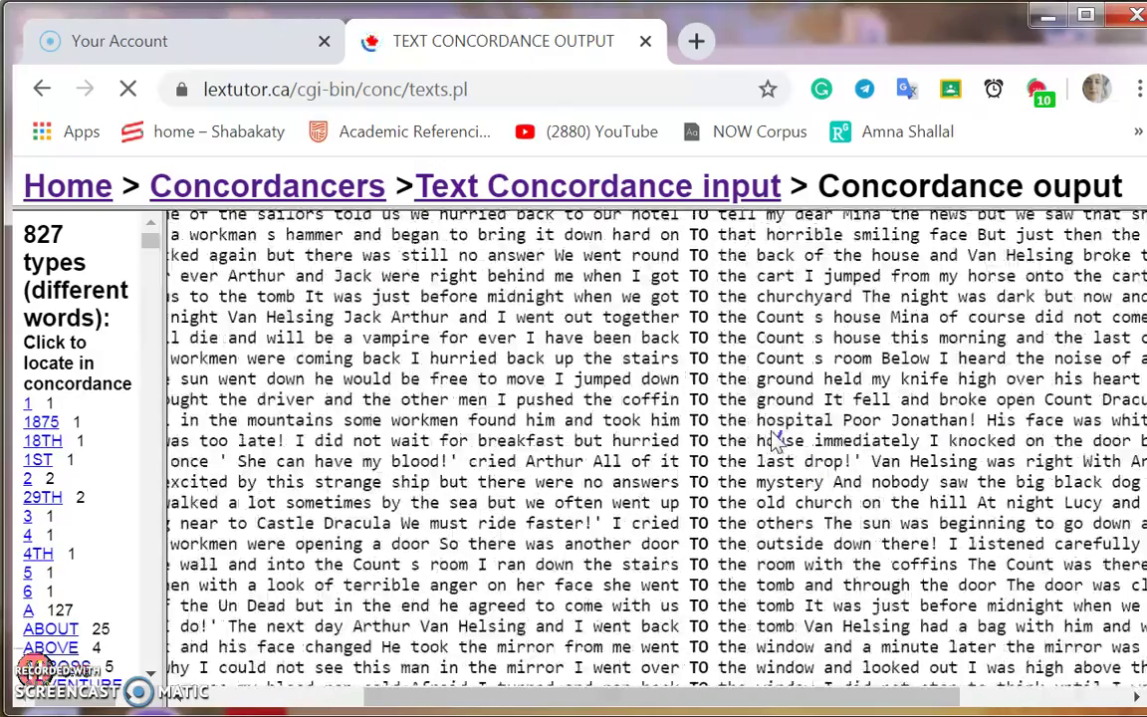
scroll(775, 439, down, 20)
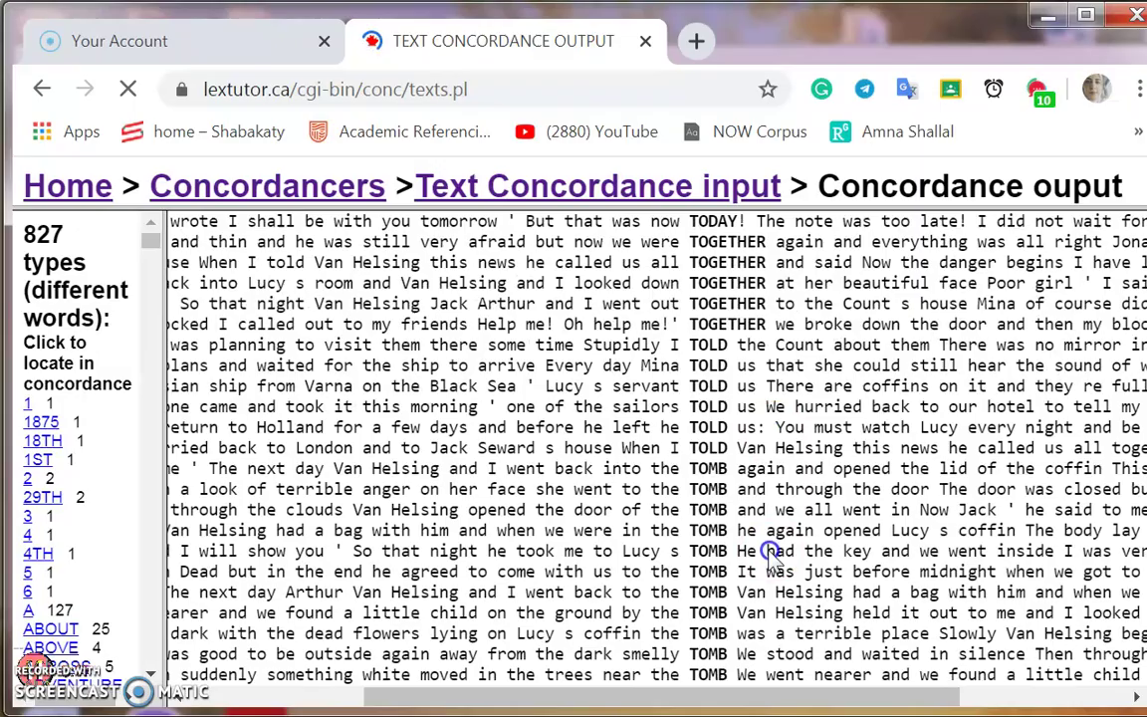
scroll(775, 551, down, 5)
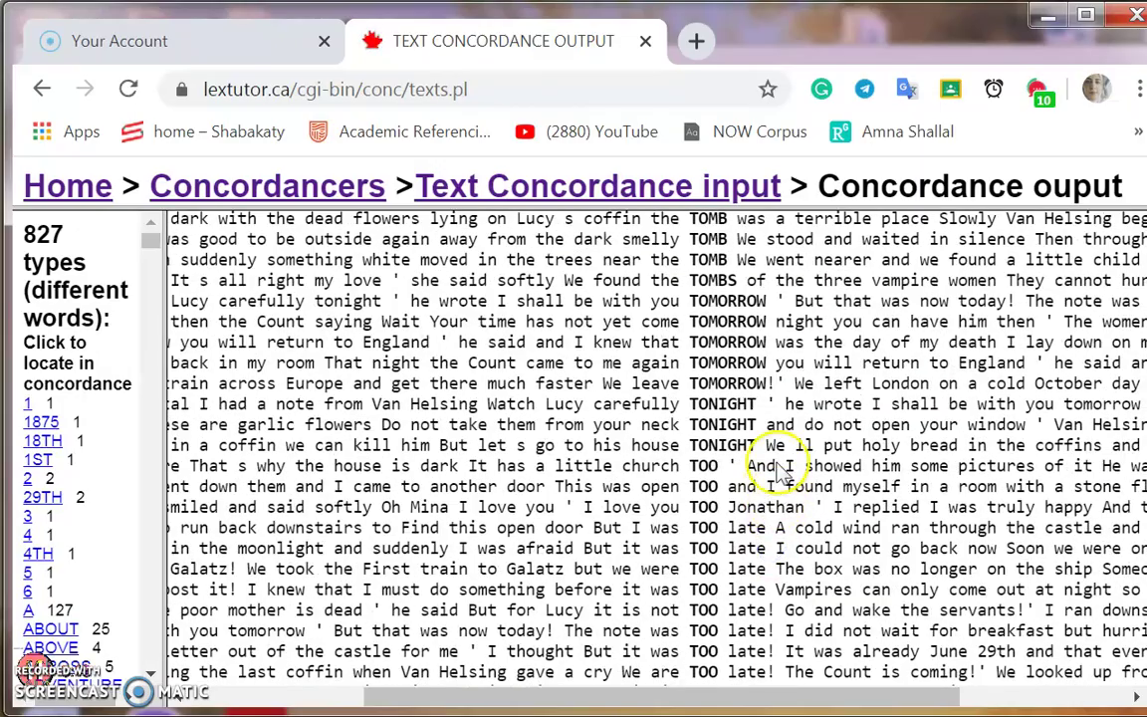
scroll(774, 418, down, 20)
scroll(774, 418, down, 20)
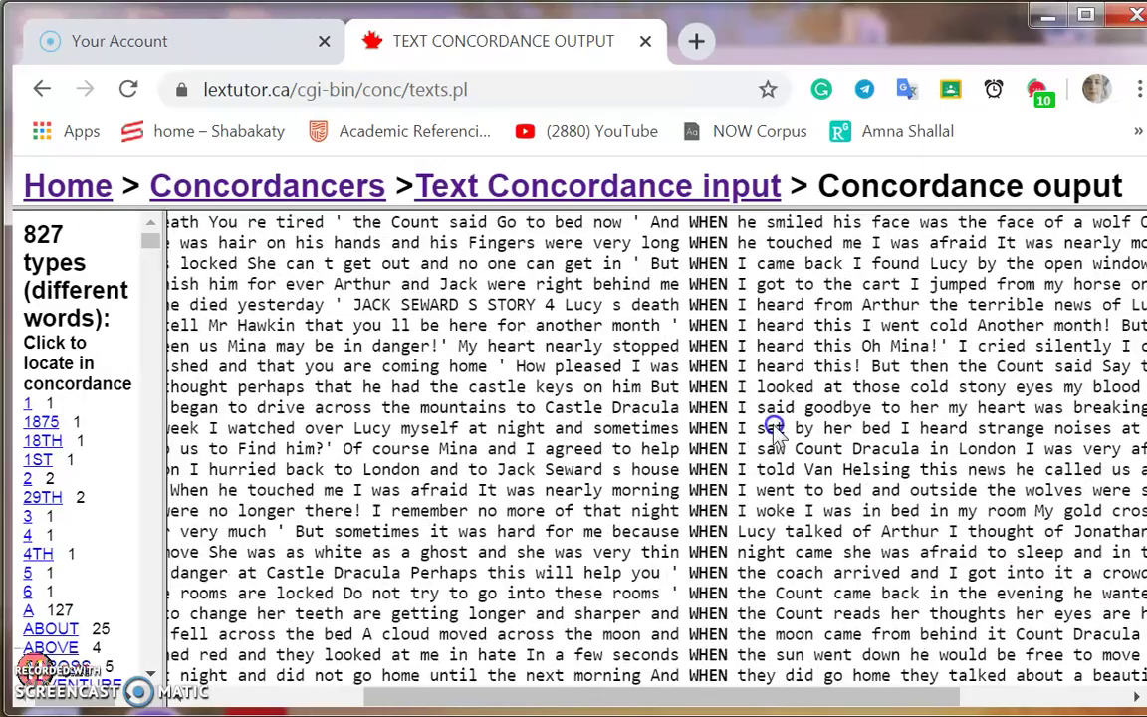
Return from the WHEN lines to the VAMPIRE entries and examine the words preceding the keyword, such as "the"
scroll(774, 418, up, 20)
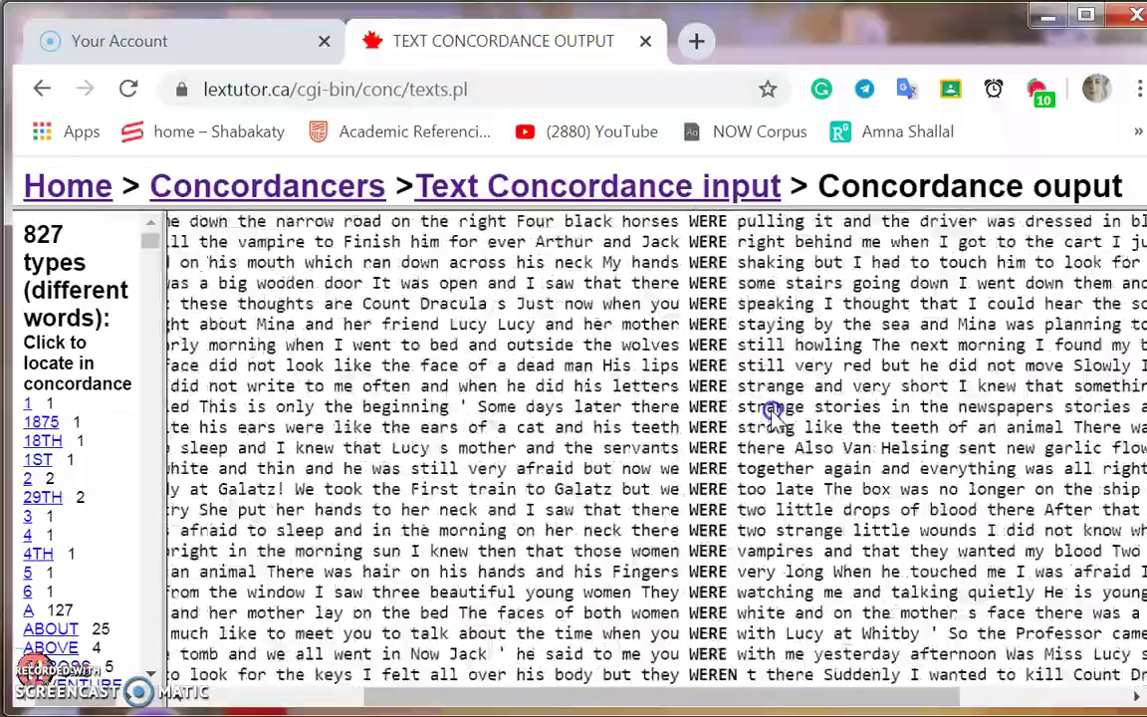
scroll(774, 408, up, 20)
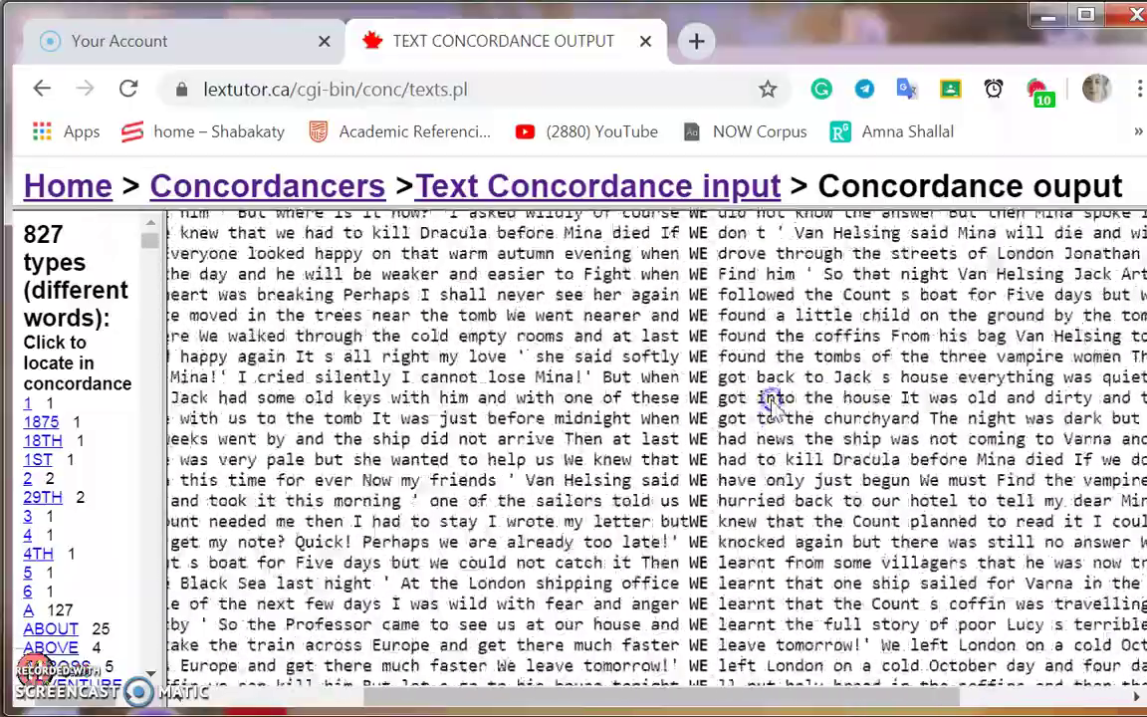
scroll(774, 398, up, 20)
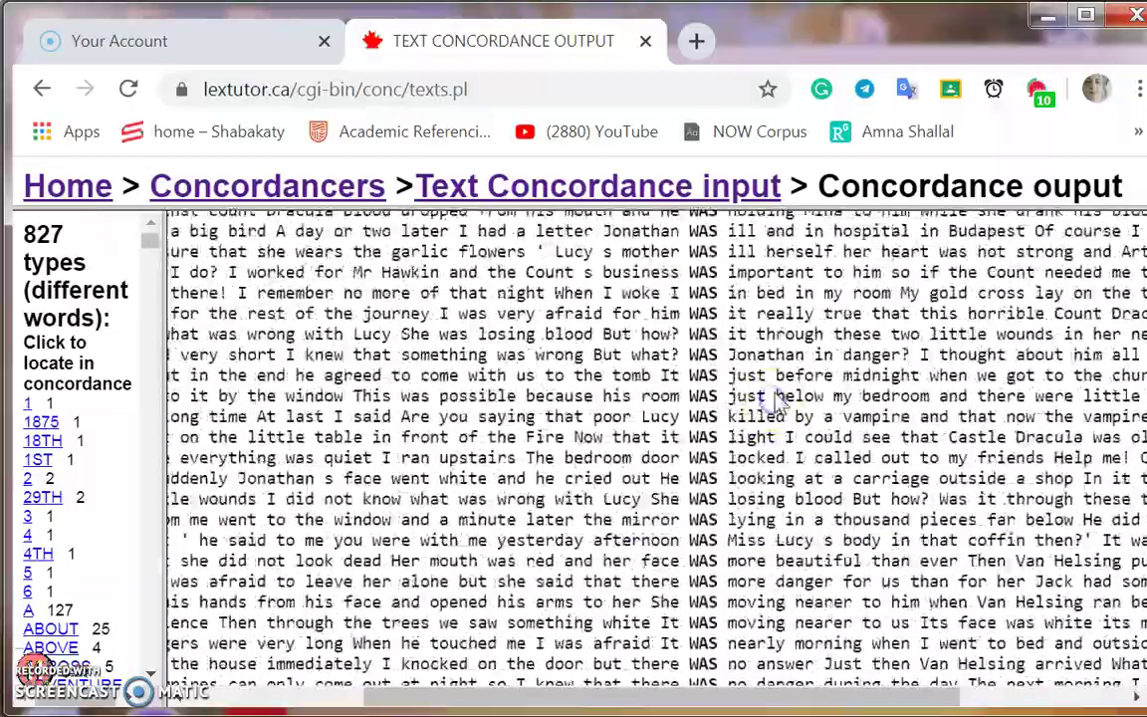
scroll(775, 398, up, 8)
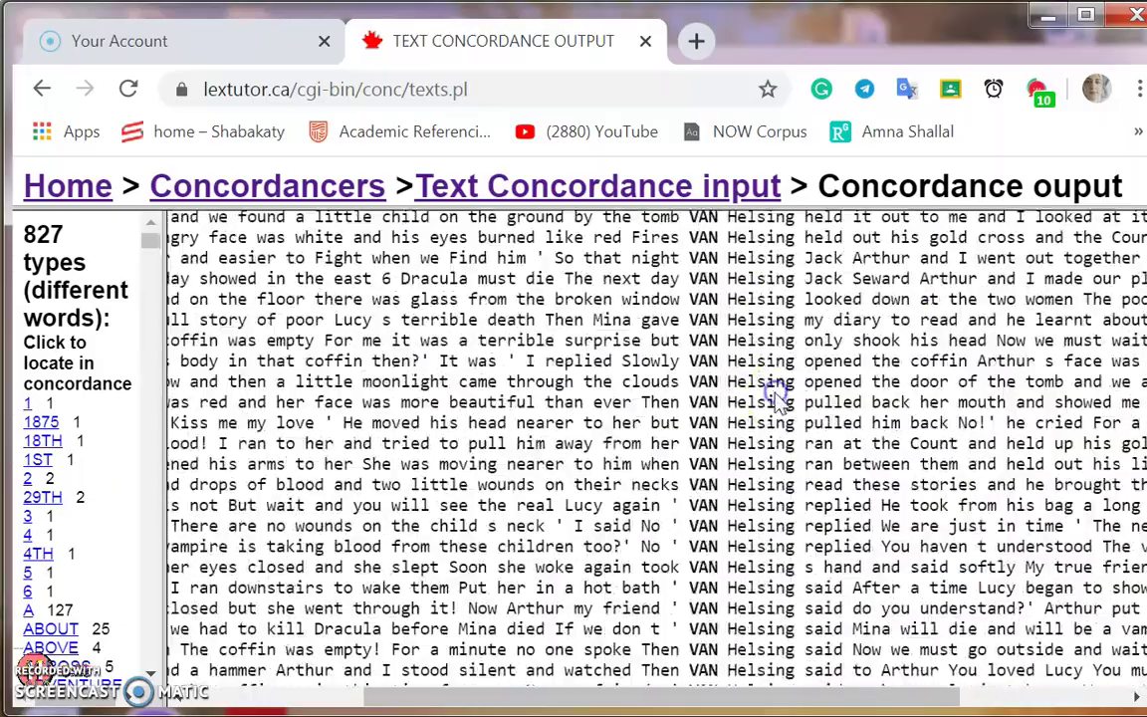
scroll(774, 398, up, 20)
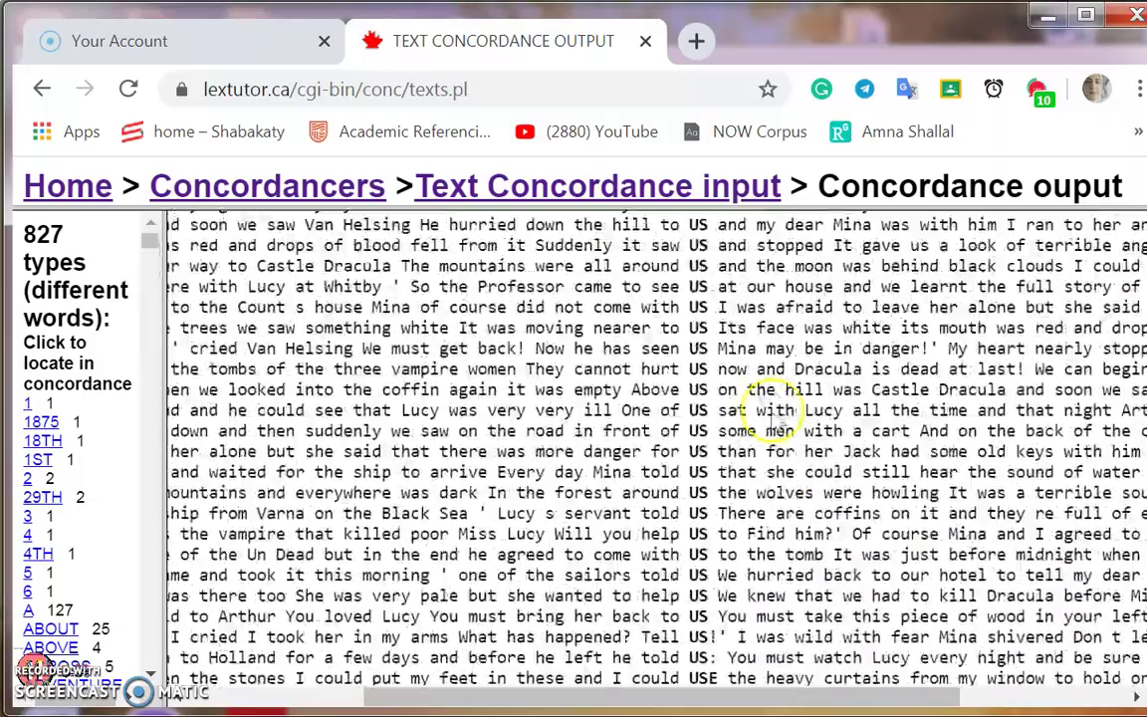
scroll(779, 438, down, 5)
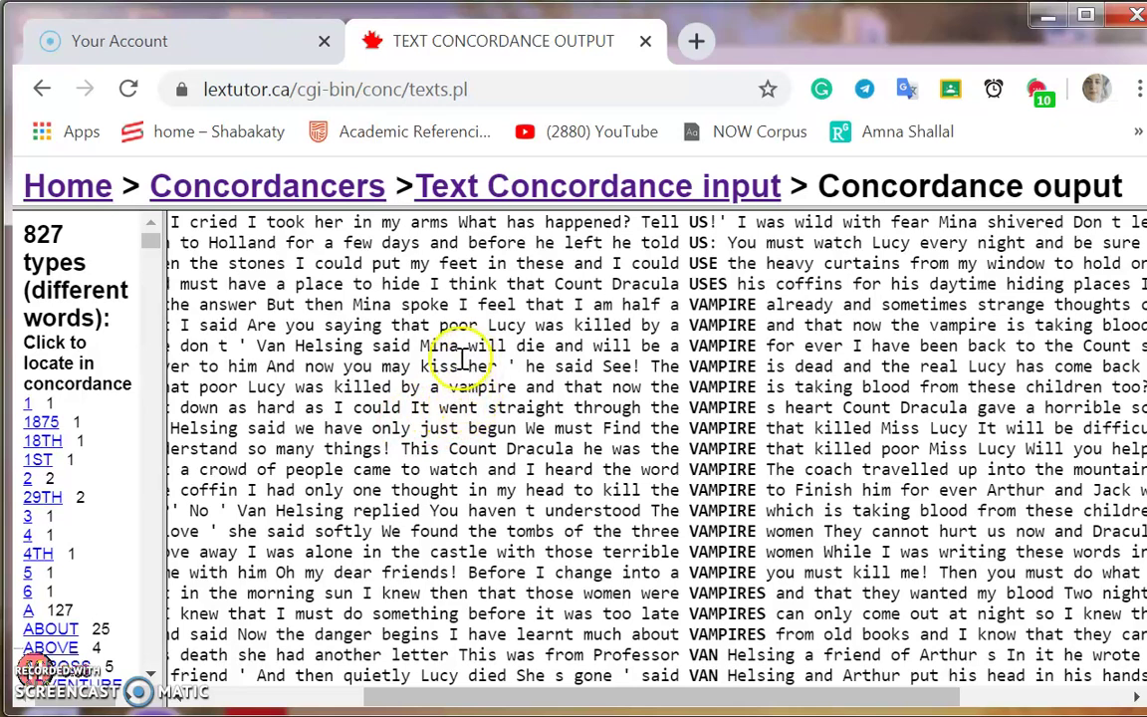
double_click(438, 342)
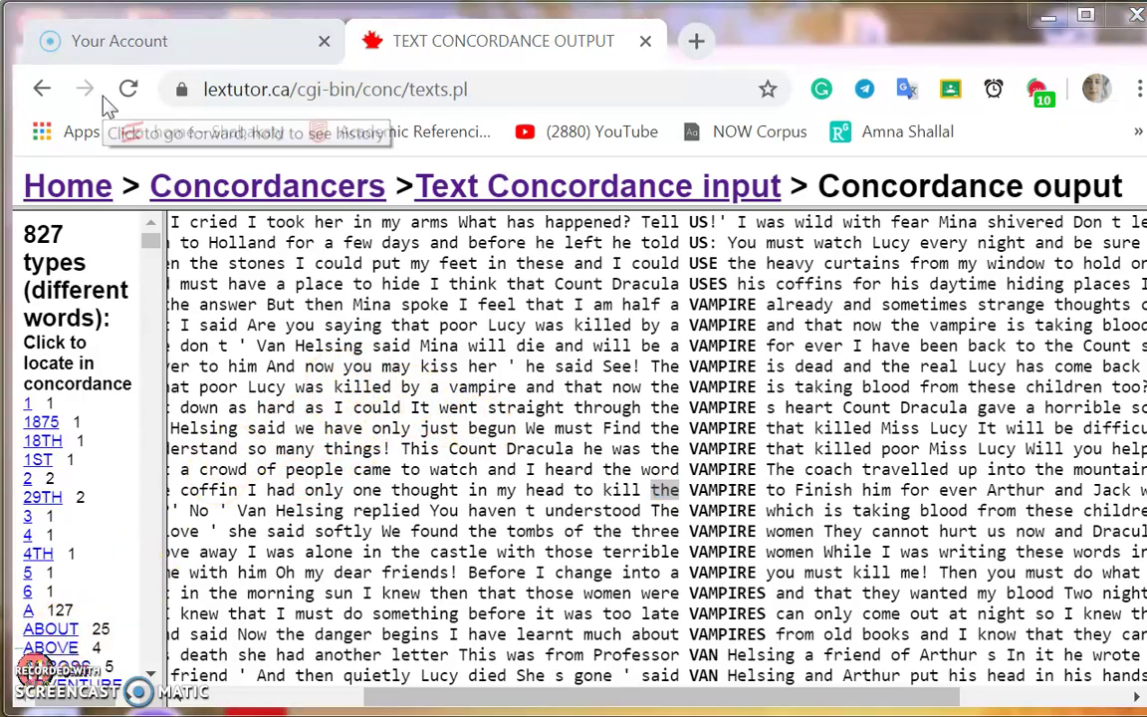
Leave the concordance output, switch to Adobe Acrobat Reader and copy the selected text of death_of_a_salesman.pdf
click(42, 89)
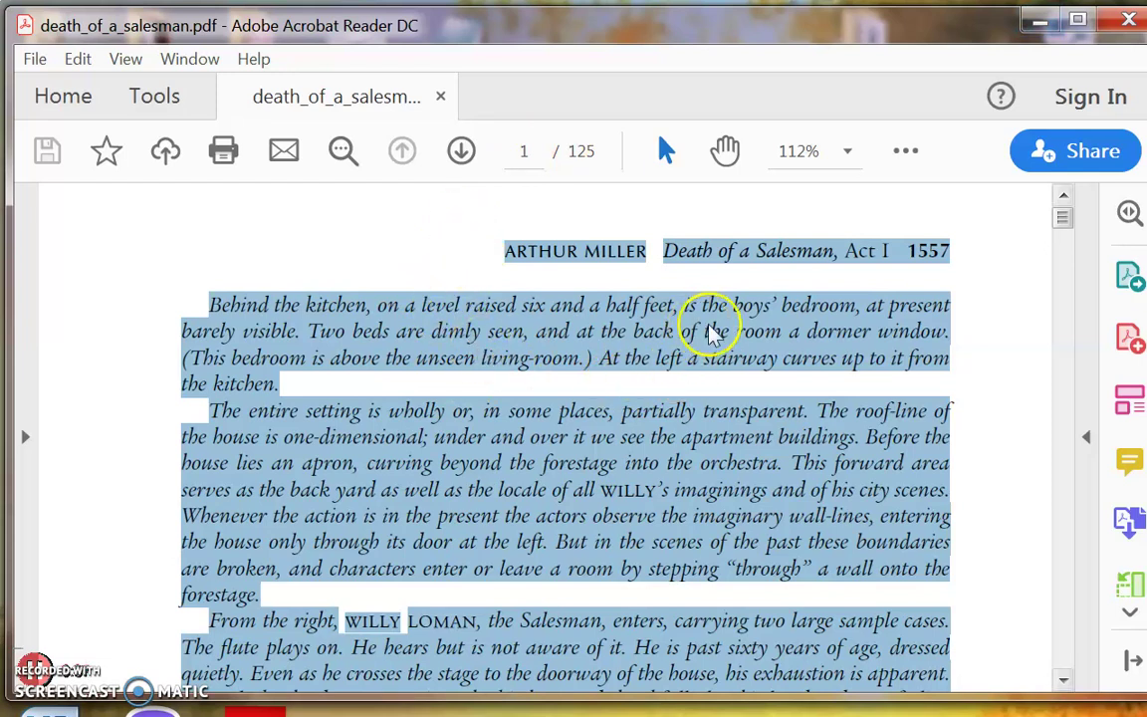
scroll(708, 329, down, 10)
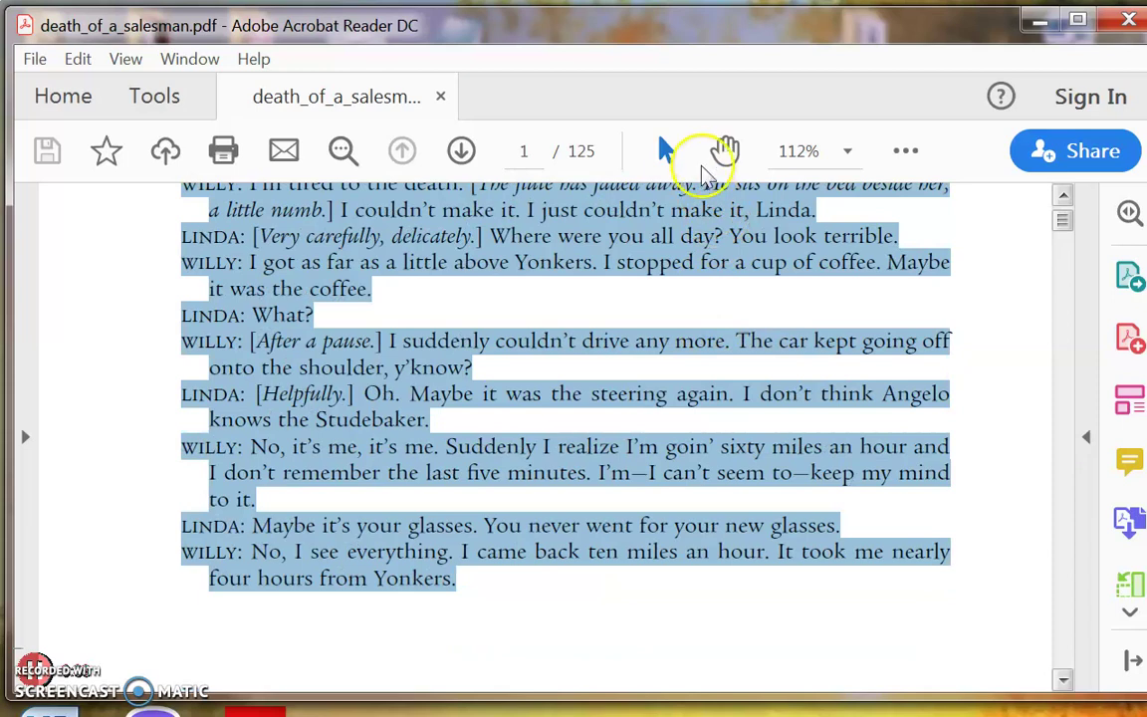
scroll(706, 184, down, 5)
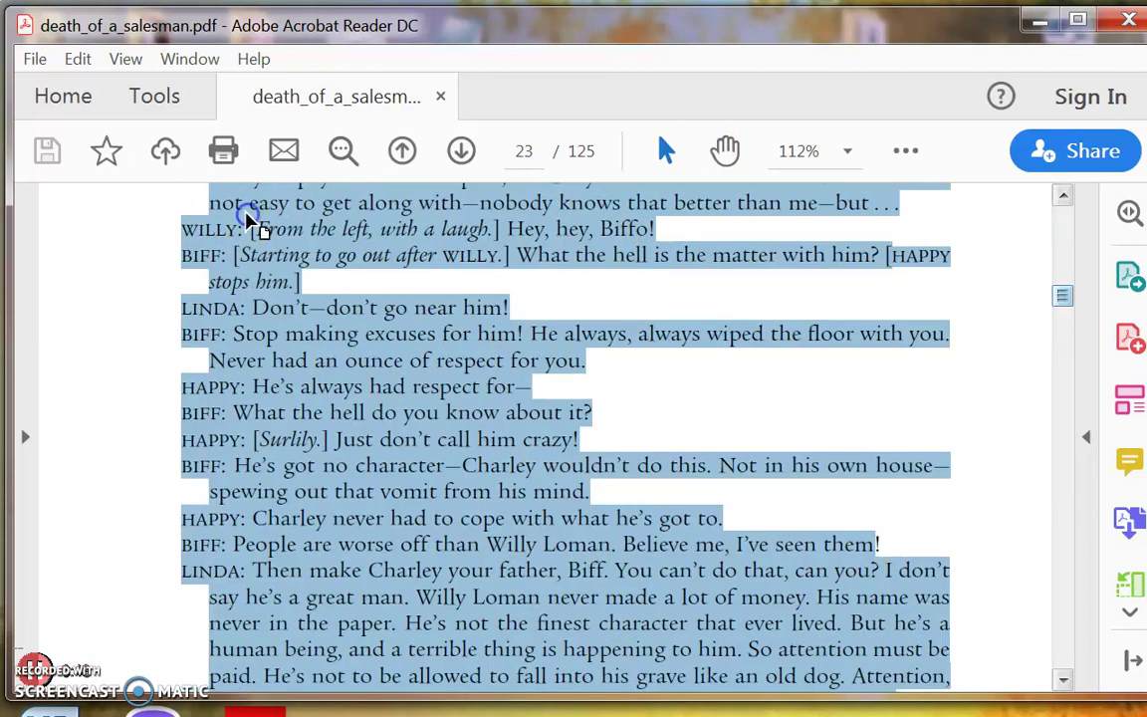
right_click(249, 221)
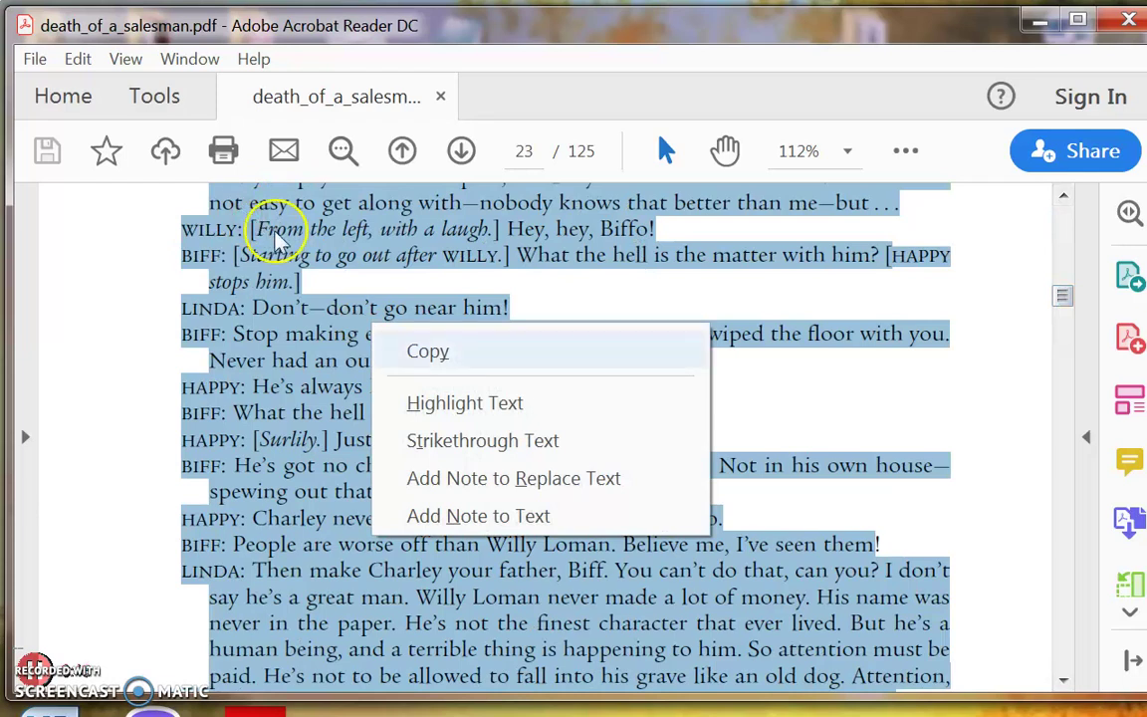
key(Return)
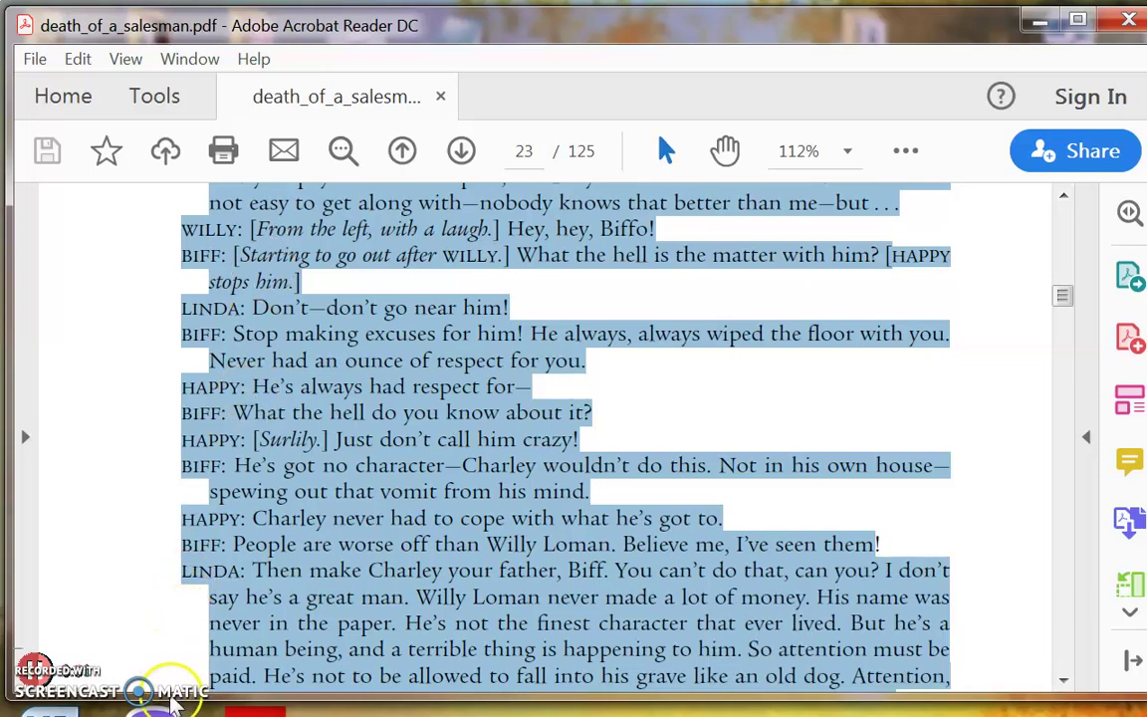
Switch to the browser and go back to the Compleat Lexical Tutor home page, locating the KeyWords tool
key(alt+Tab)
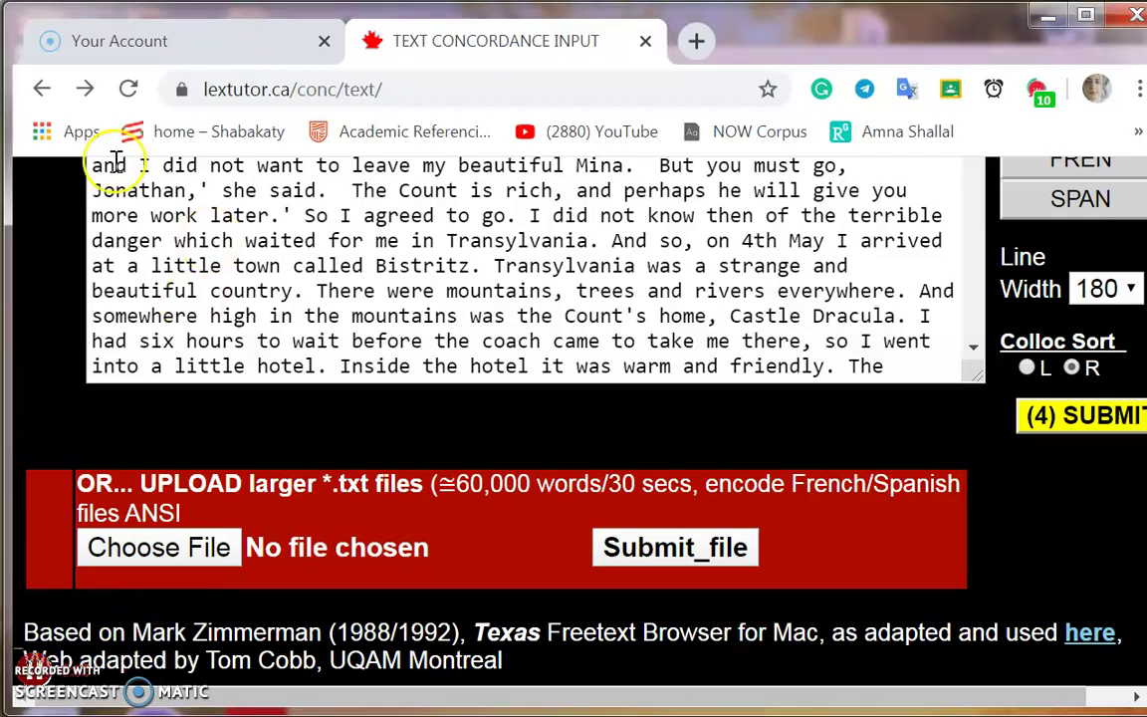
click(38, 86)
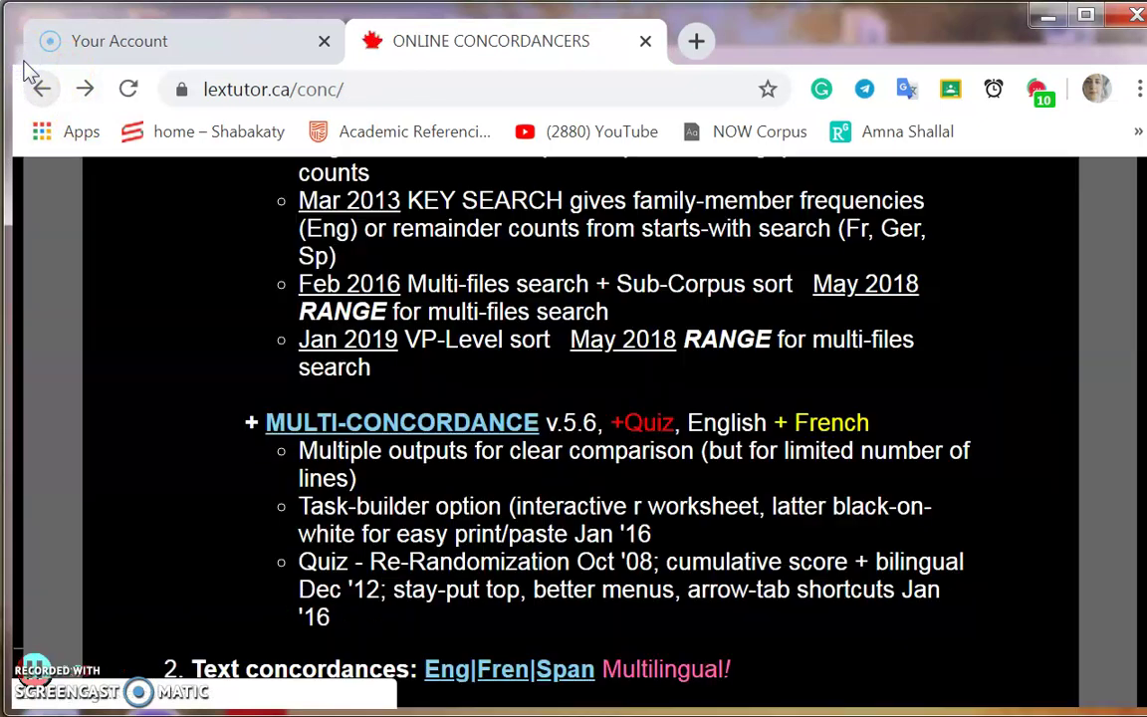
click(36, 82)
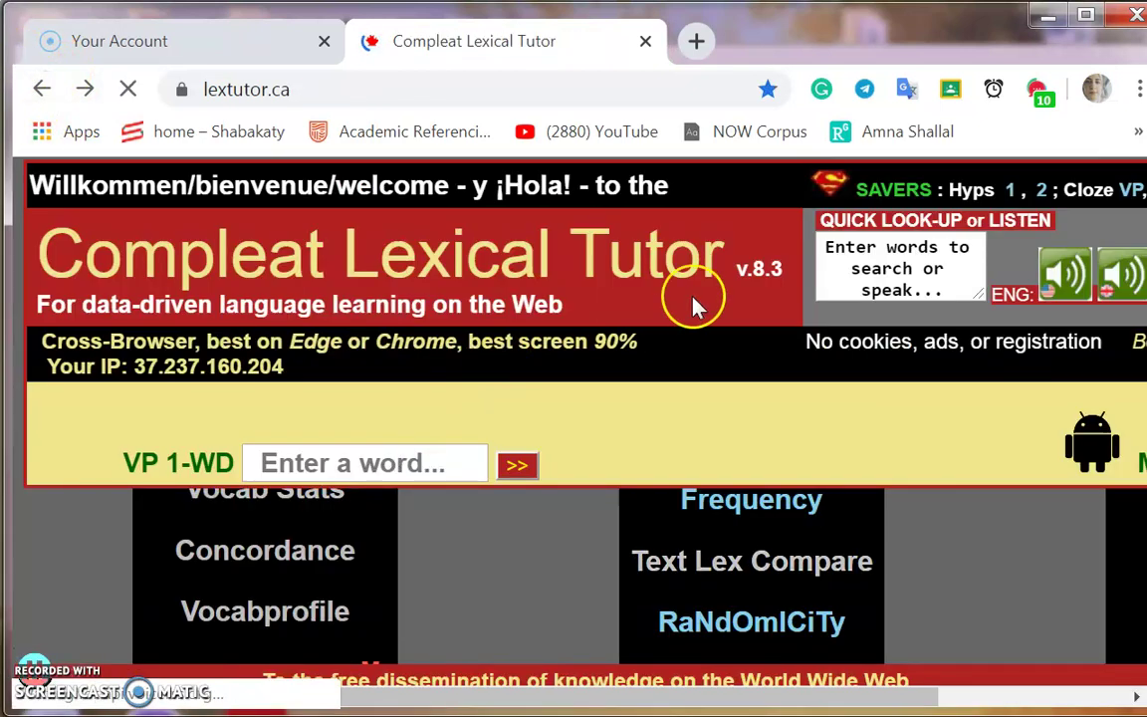
scroll(696, 300, down, 2)
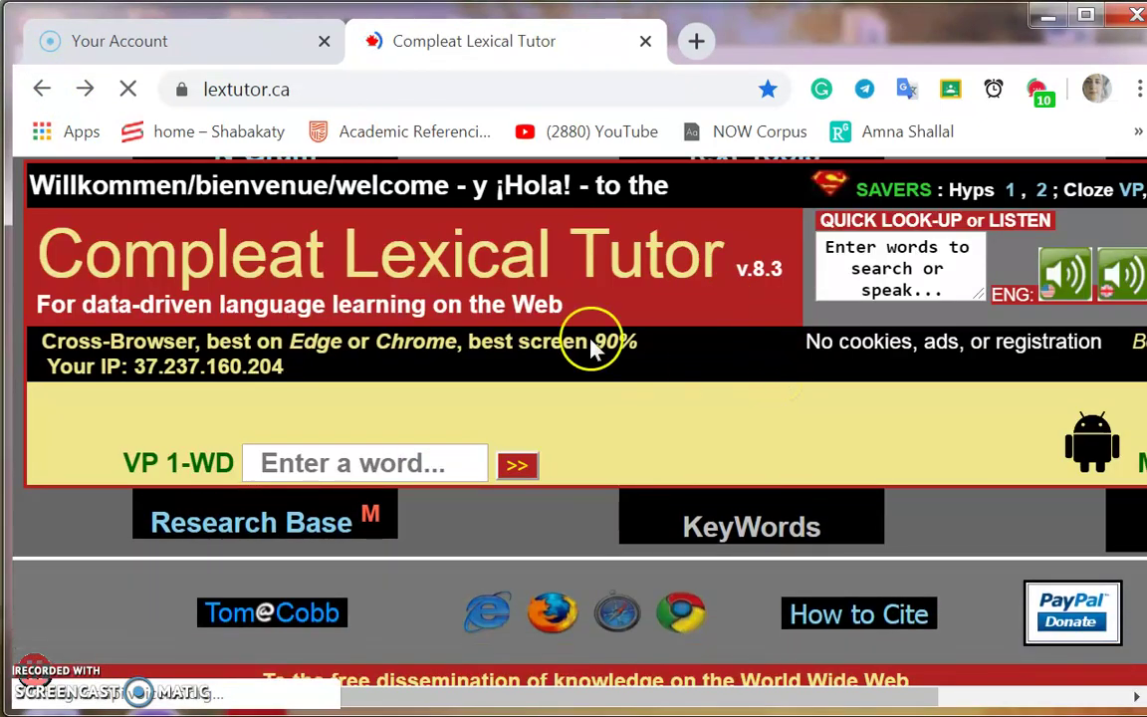
Open the KeyWords Extractor and clear the instruction text from the Input mode A text box
click(502, 349)
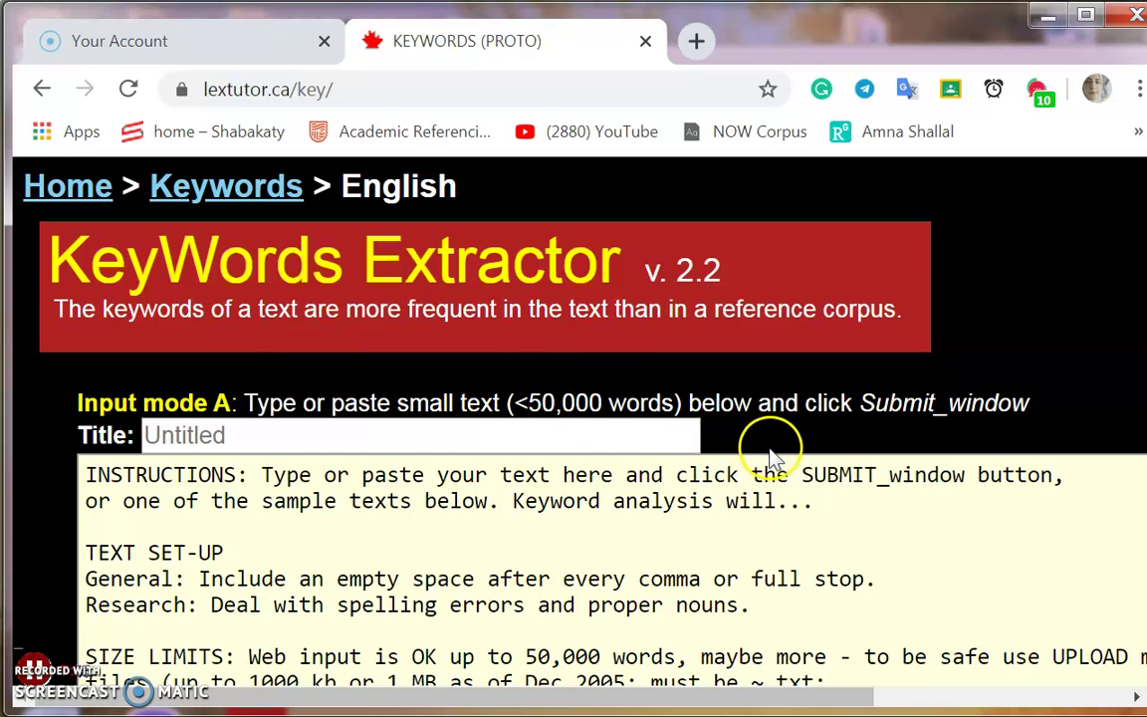
scroll(771, 459, down, 3)
drag(88, 469, 990, 548)
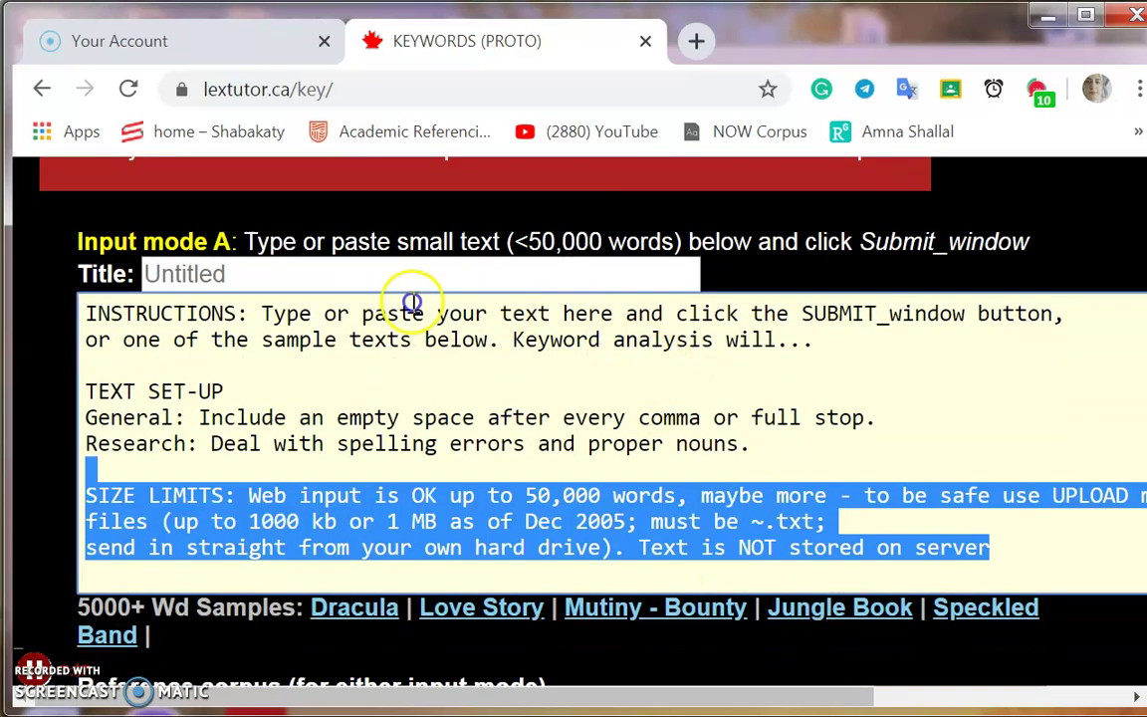
drag(411, 301, 60, 309)
key(BackSpace)
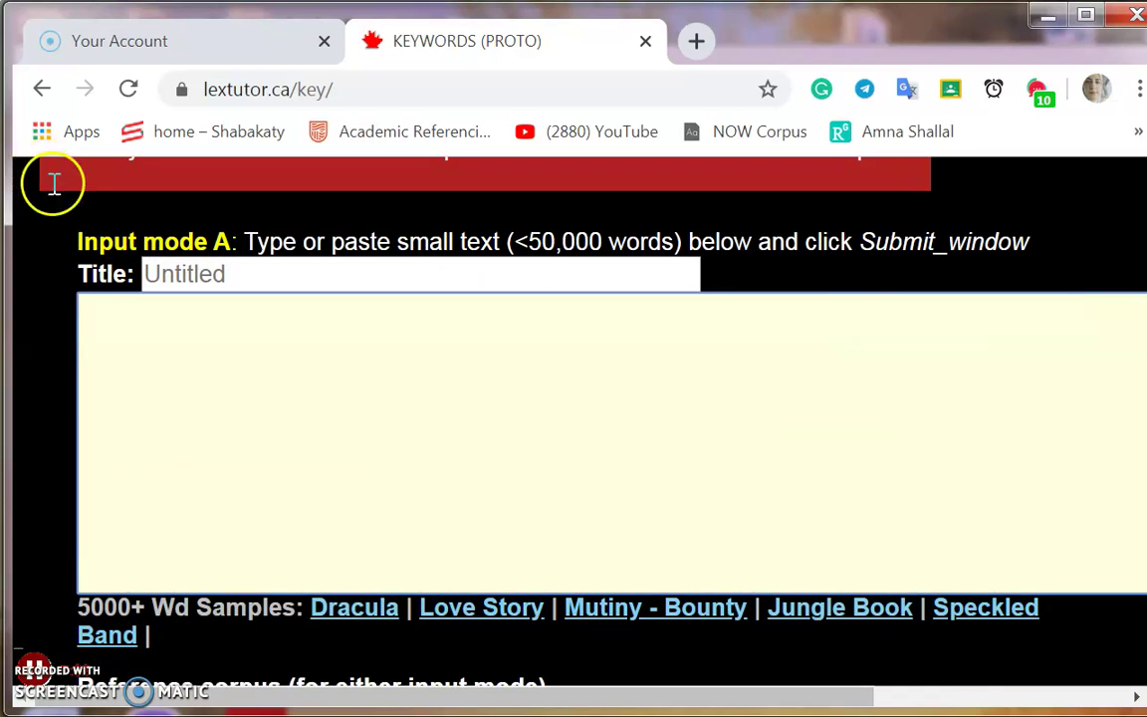
Paste the copied play text into the emptied box and submit it against the BNC_COCA_mixed_Sp_Wr_US_UK_10_million reference corpus
right_click(98, 302)
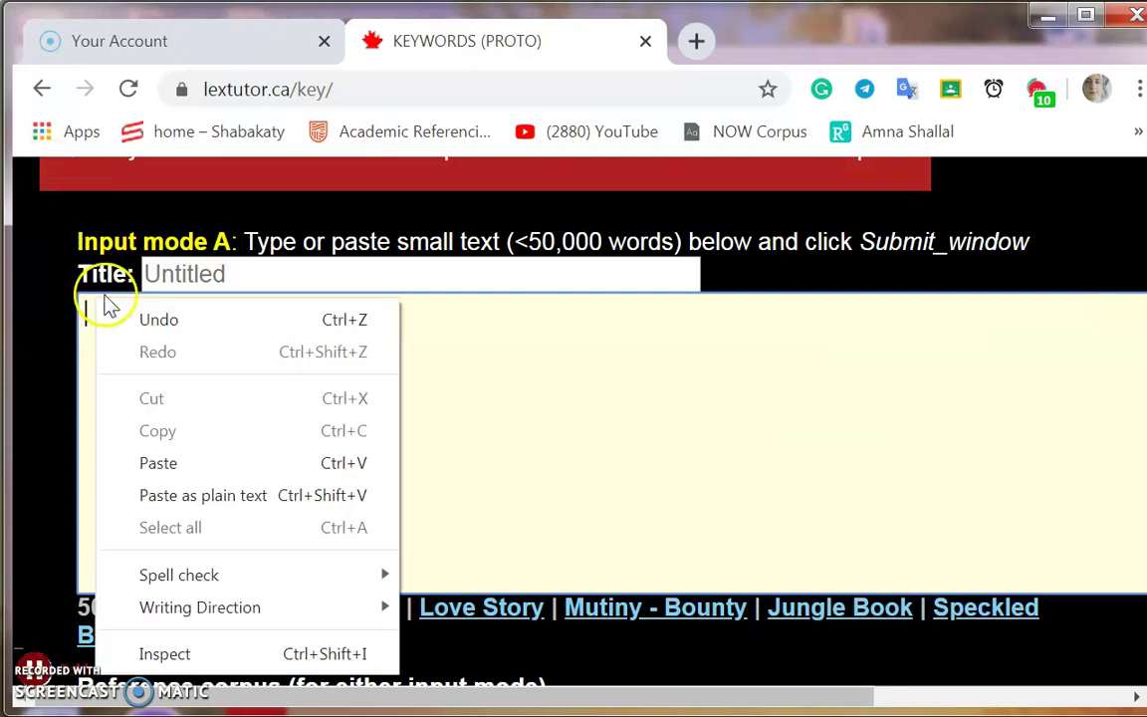
key(Escape)
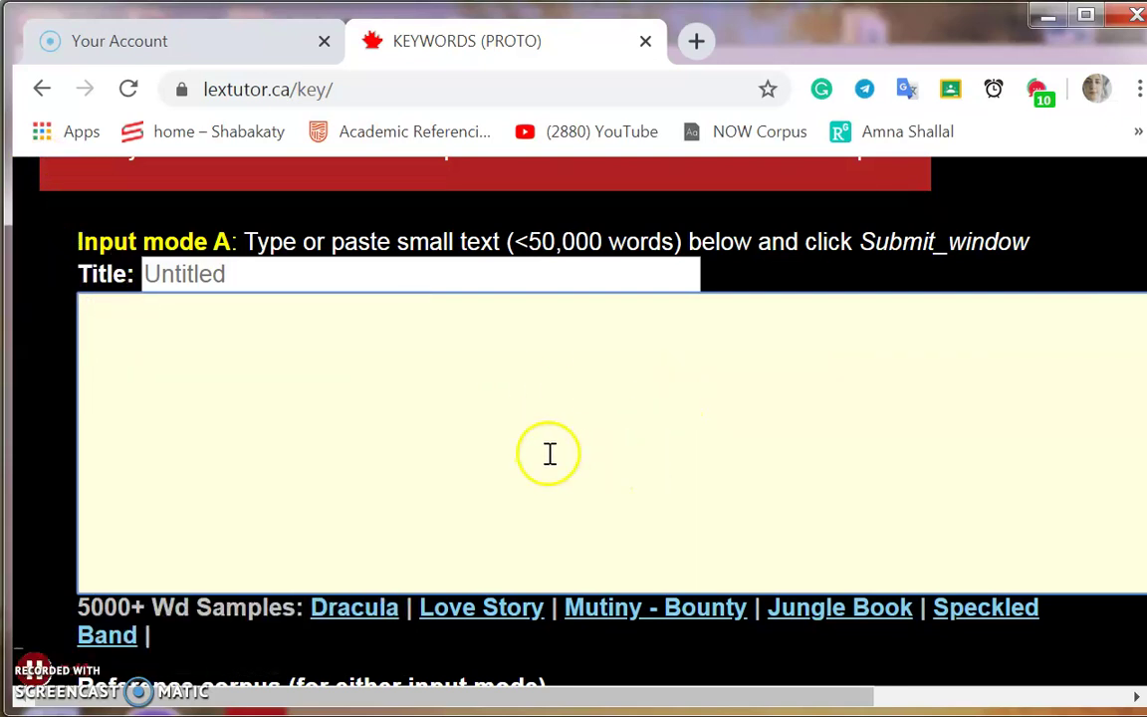
key(ctrl+v)
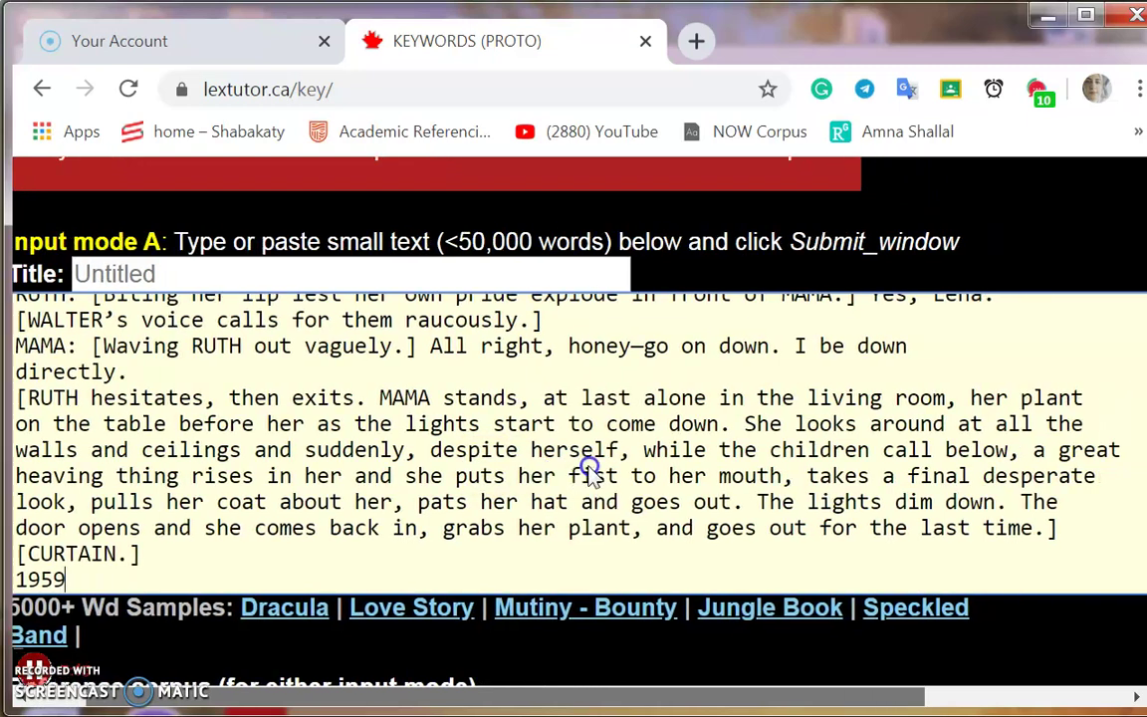
scroll(776, 448, down, 2)
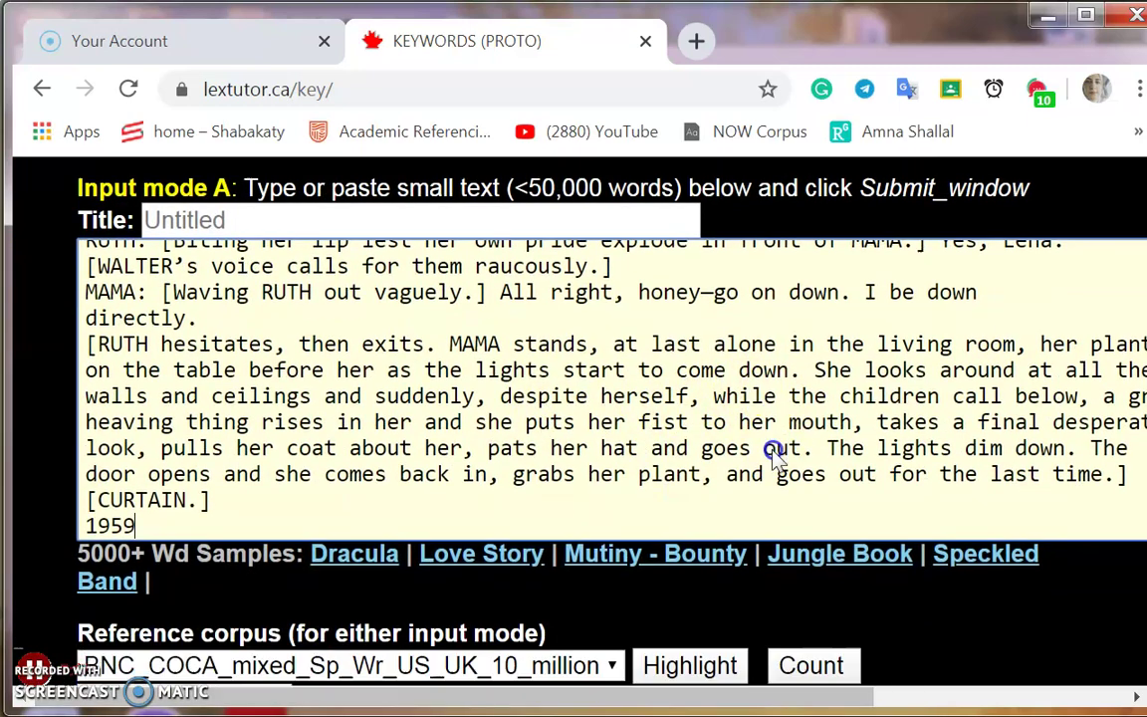
scroll(775, 460, down, 1)
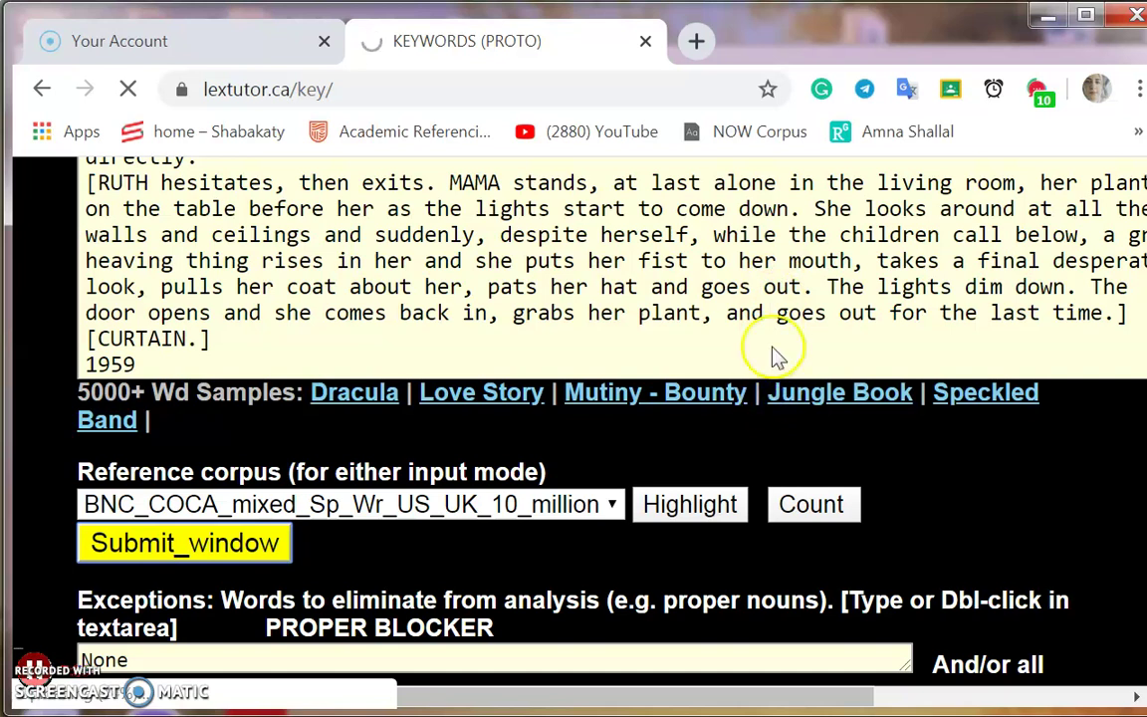
scroll(777, 306, down, 3)
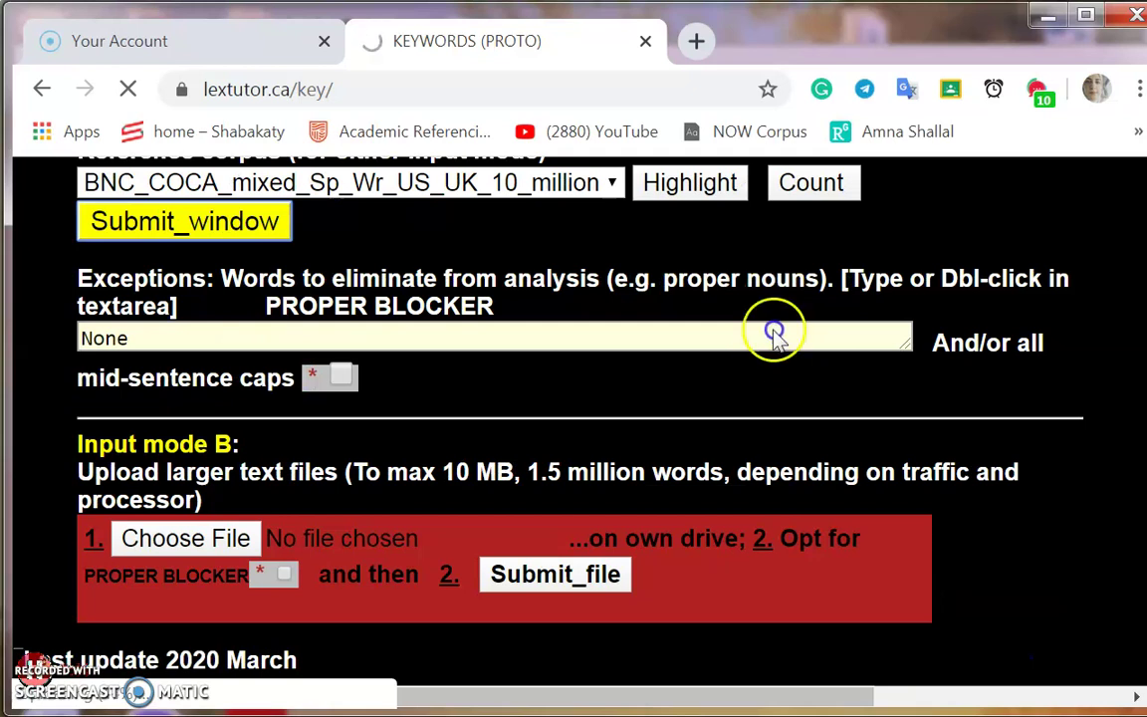
click(774, 342)
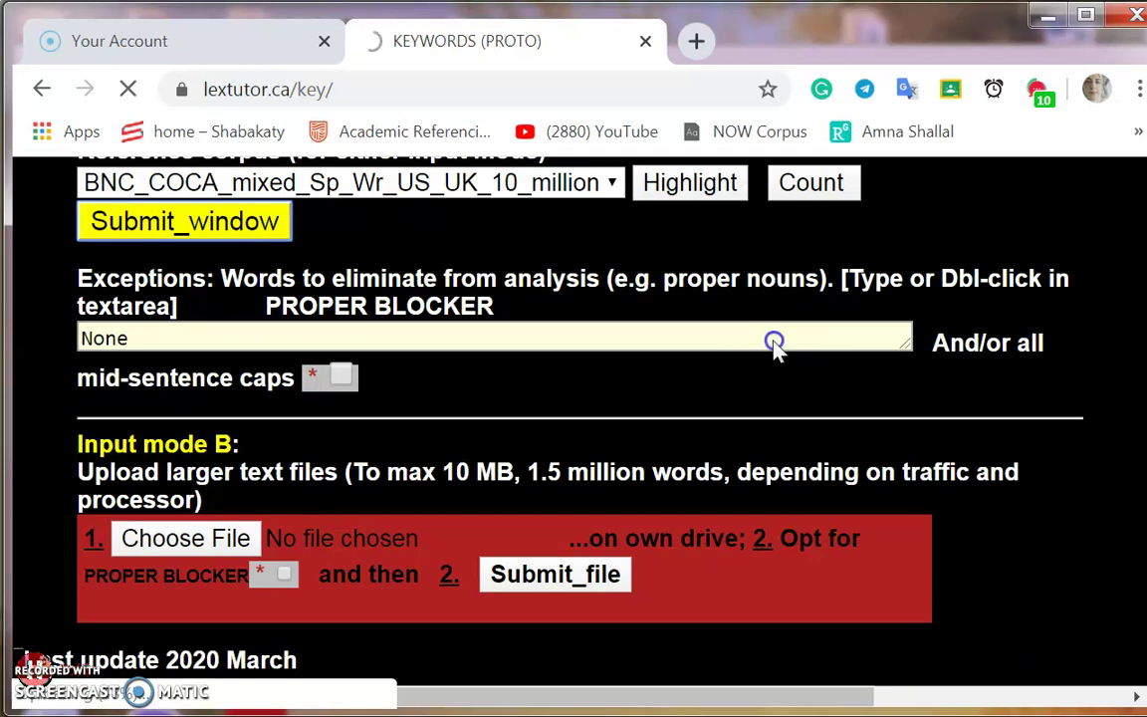
click(778, 282)
scroll(782, 336, up, 5)
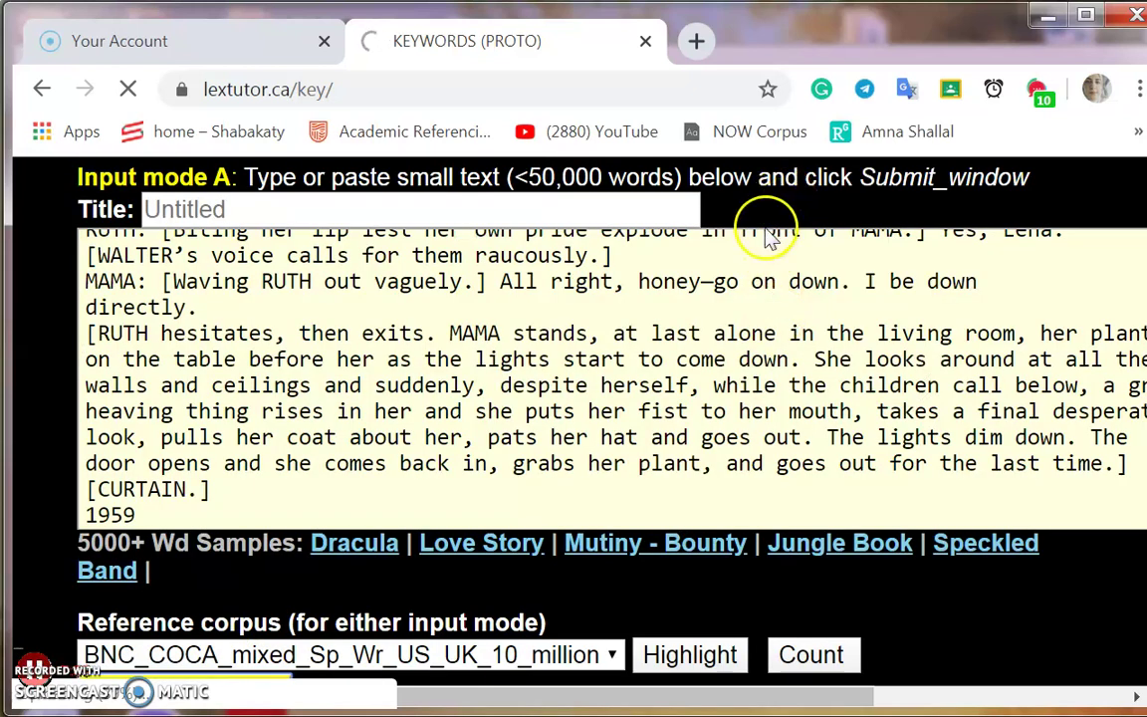
scroll(775, 237, down, 4)
scroll(775, 318, up, 3)
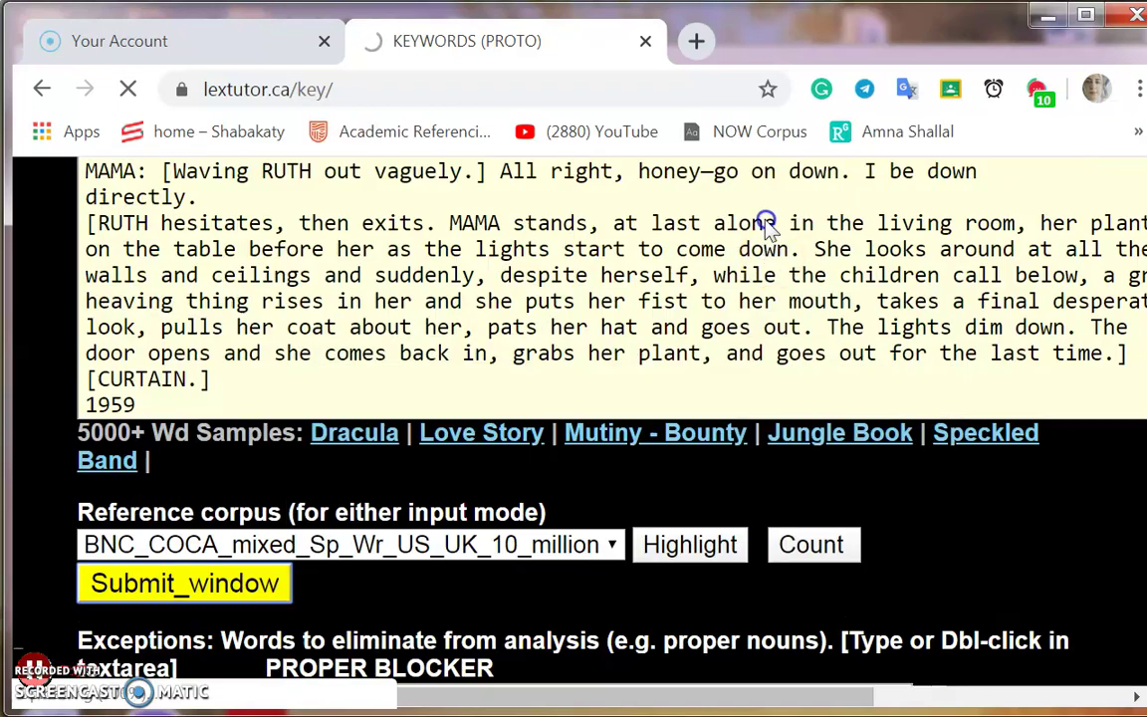
scroll(762, 223, down, 1)
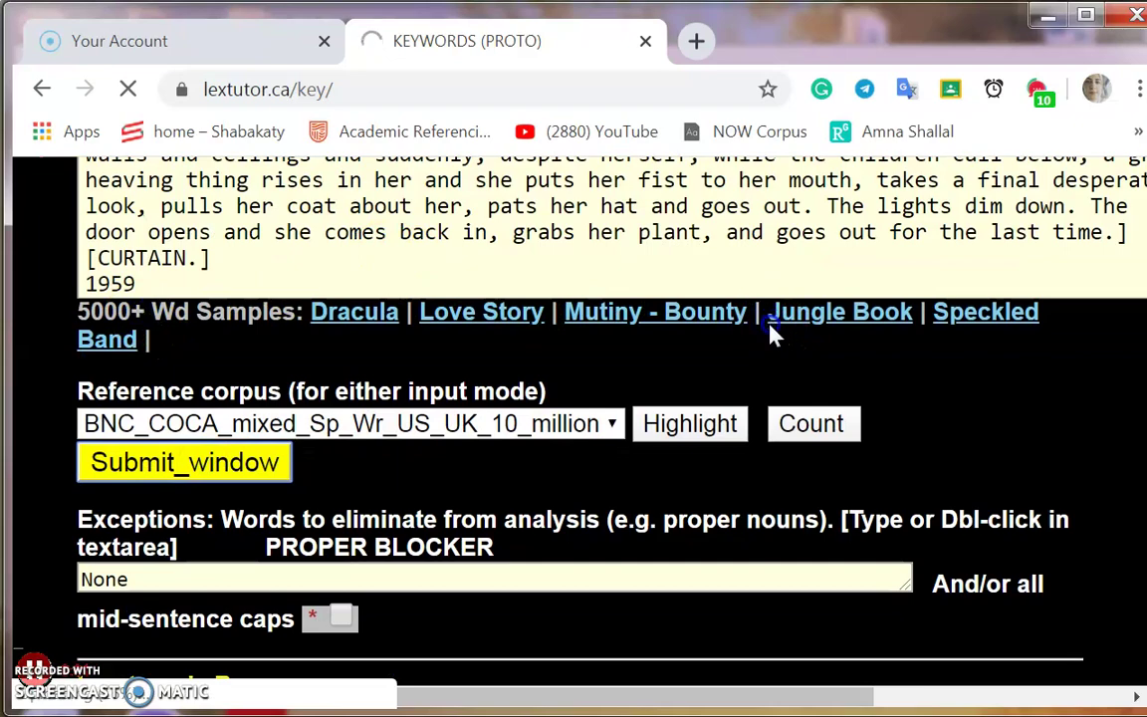
scroll(774, 335, down, 2)
scroll(768, 377, up, 5)
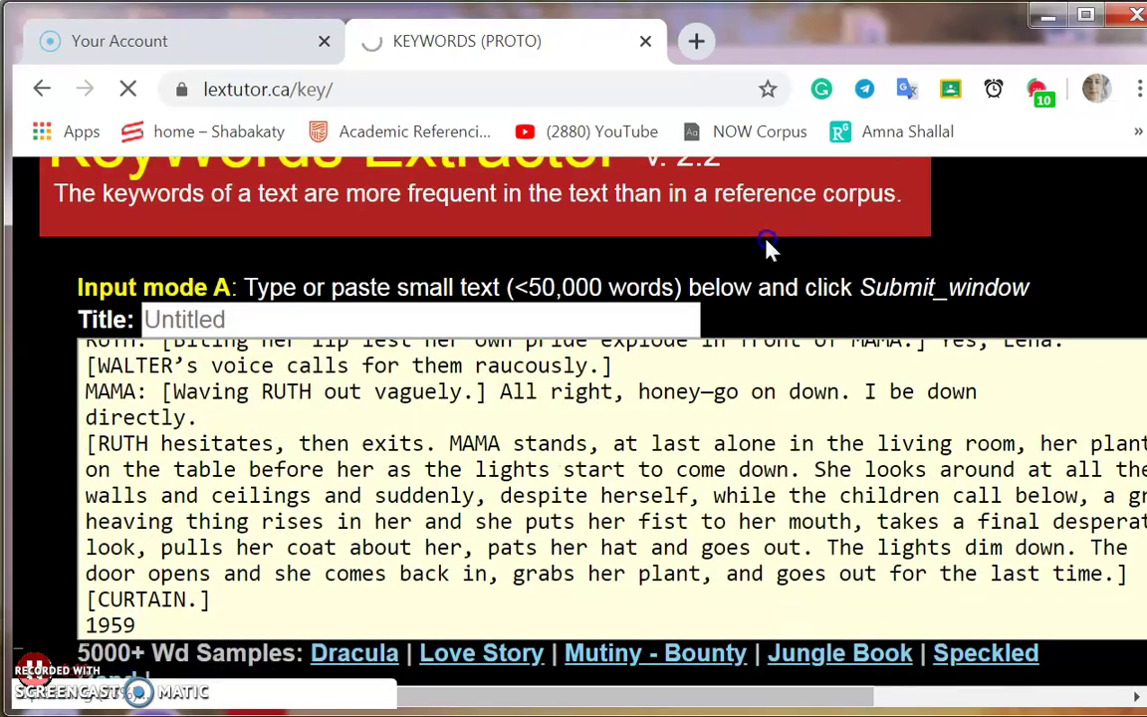
scroll(766, 246, down, 3)
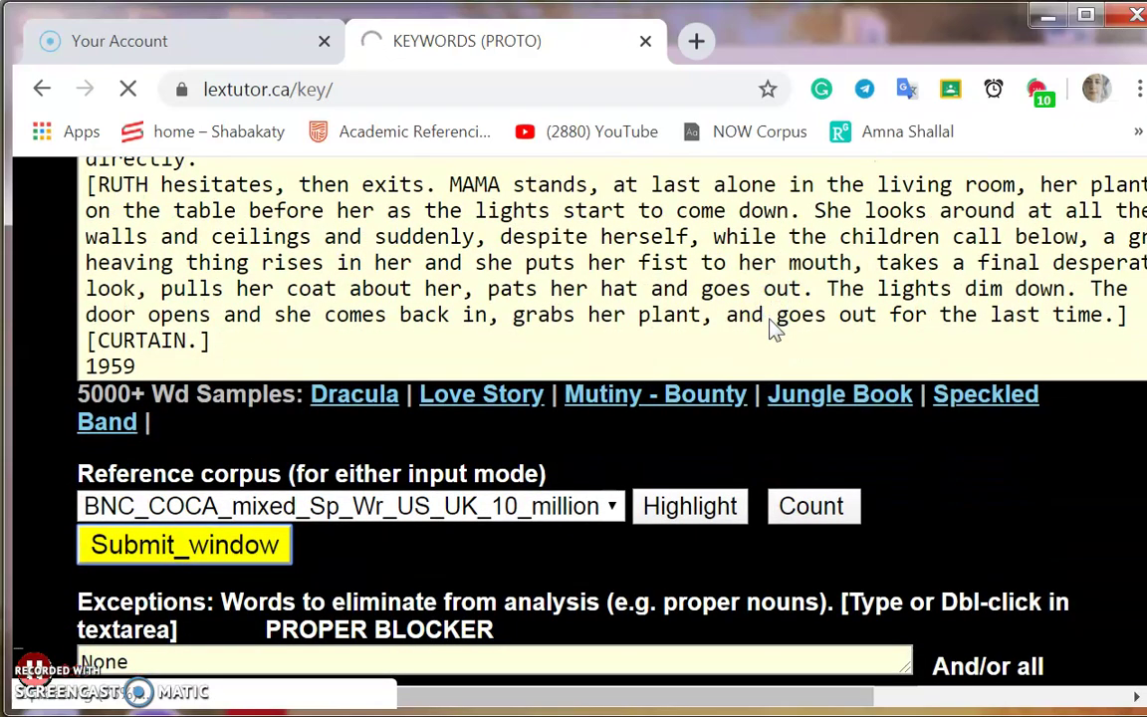
scroll(771, 329, down, 1)
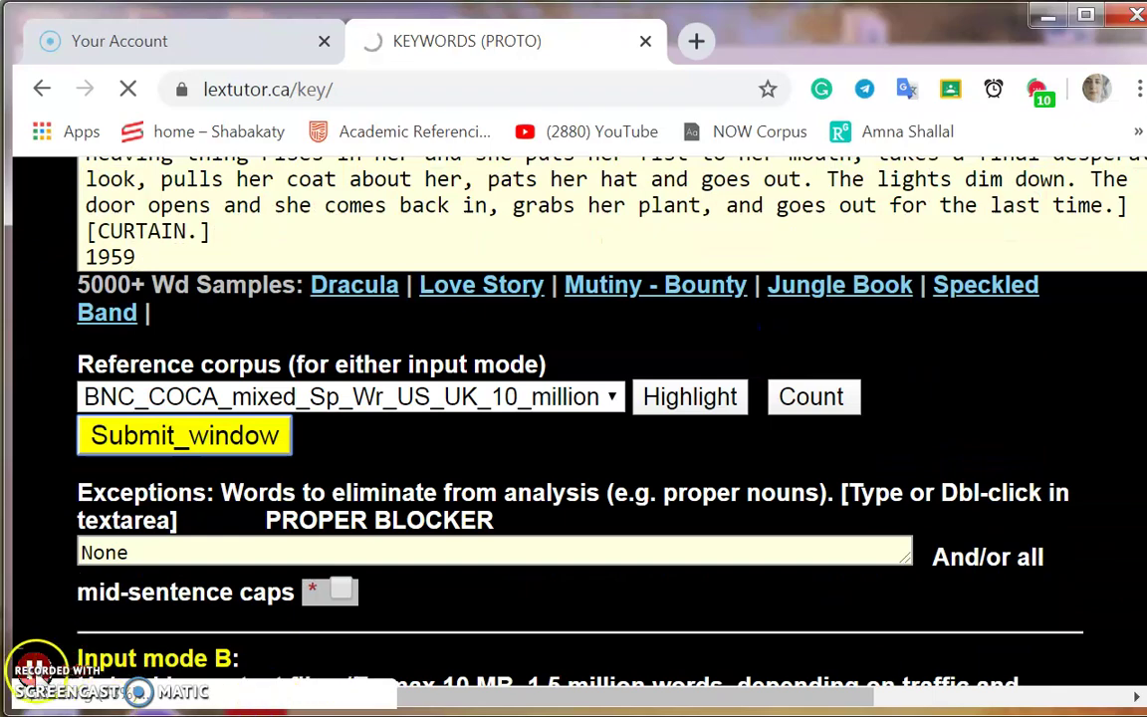
scroll(341, 453, up, 2)
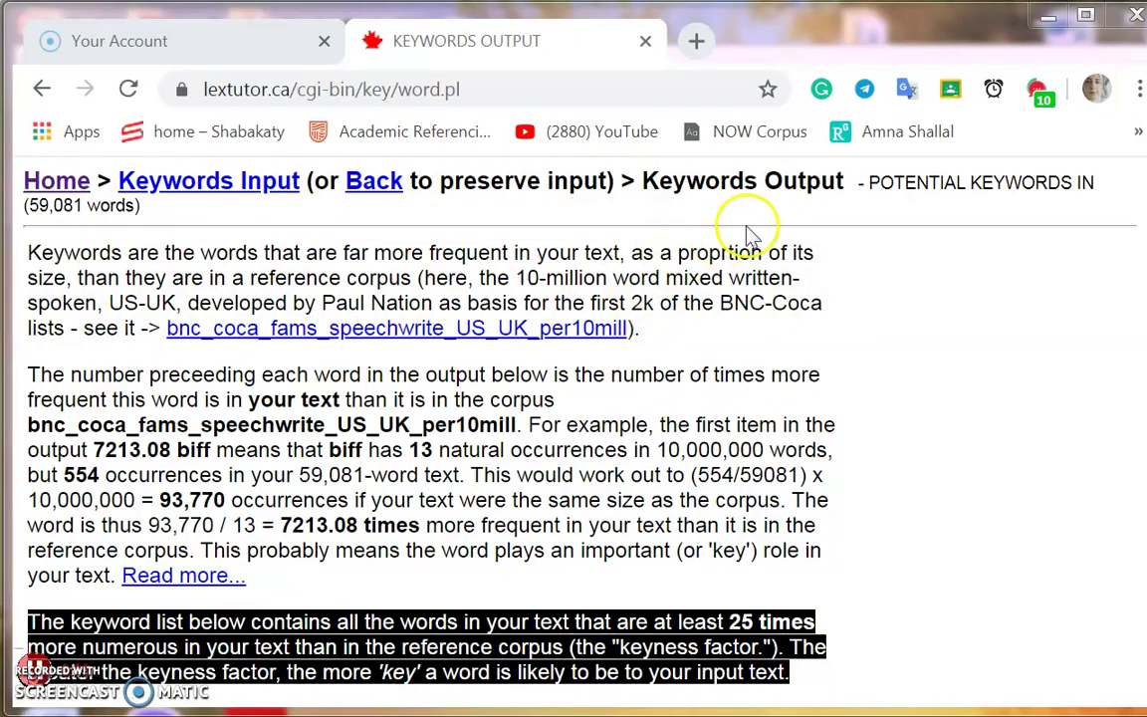
Examine the start of the keywords output, marking the highest-ranked word "biff" and its keyness factor
scroll(776, 189, down, 6)
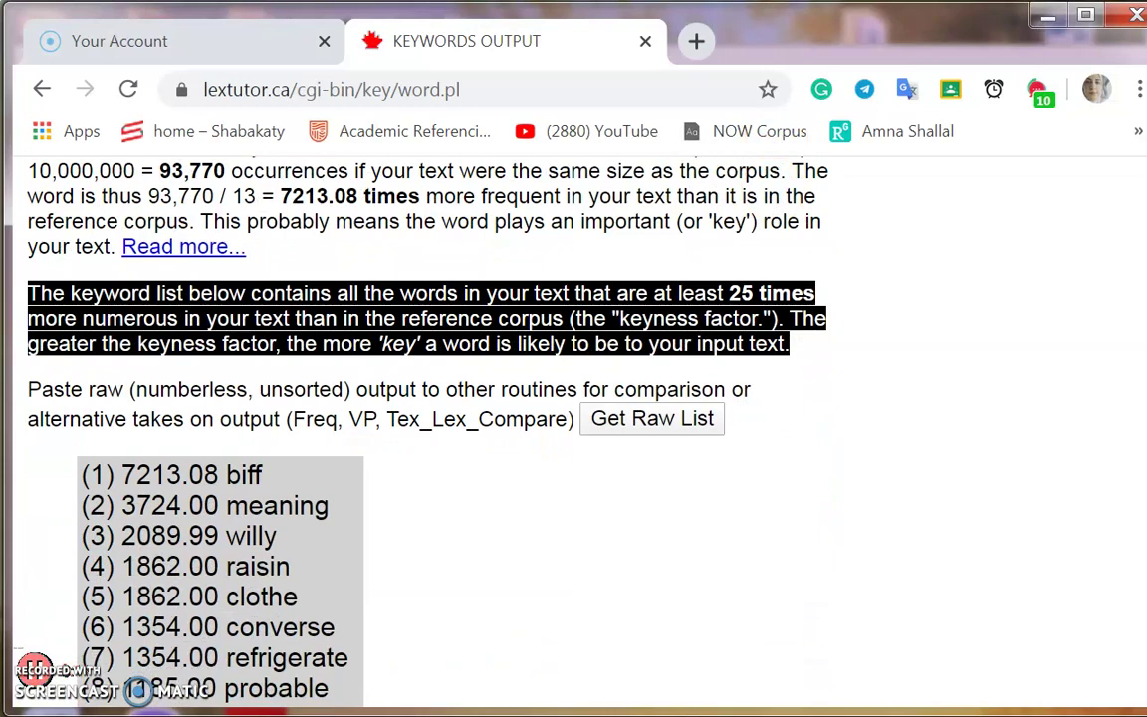
scroll(776, 239, down, 1)
scroll(773, 225, up, 1)
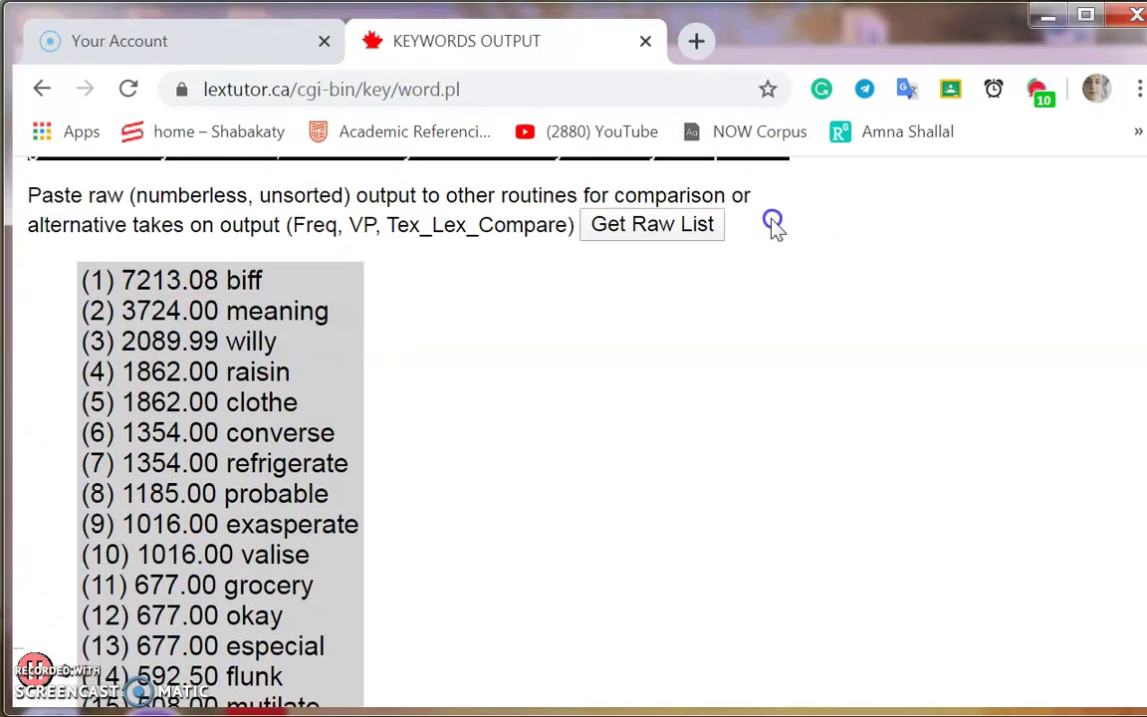
scroll(773, 228, down, 1)
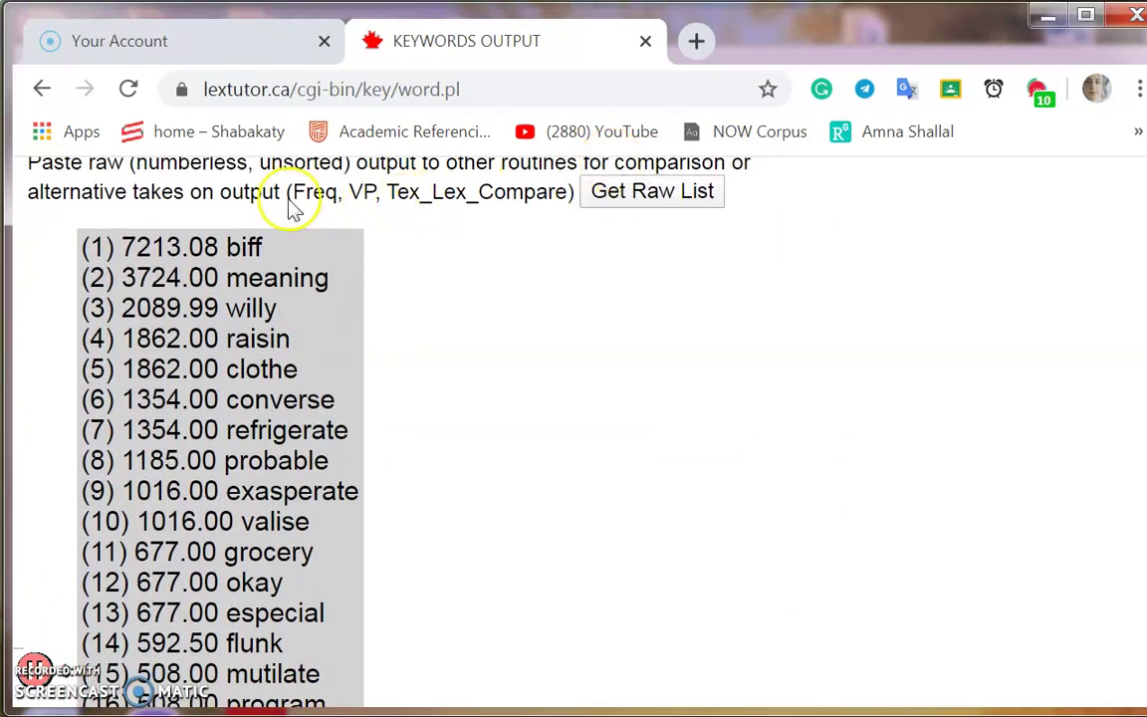
click(176, 171)
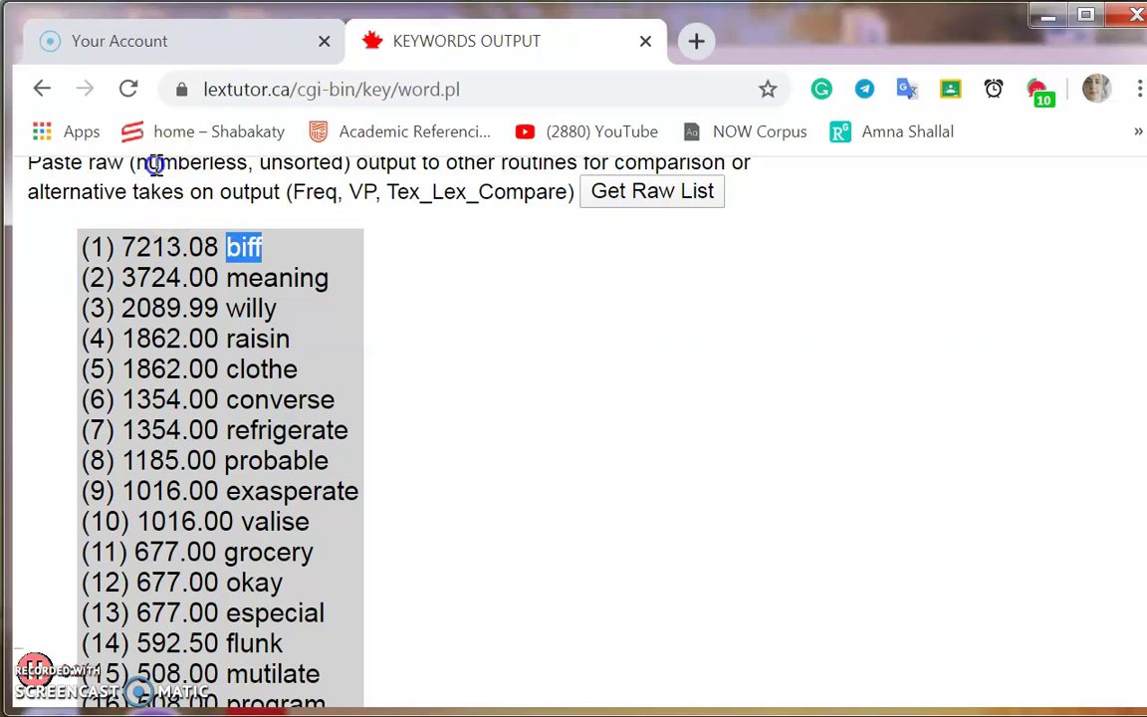
click(155, 167)
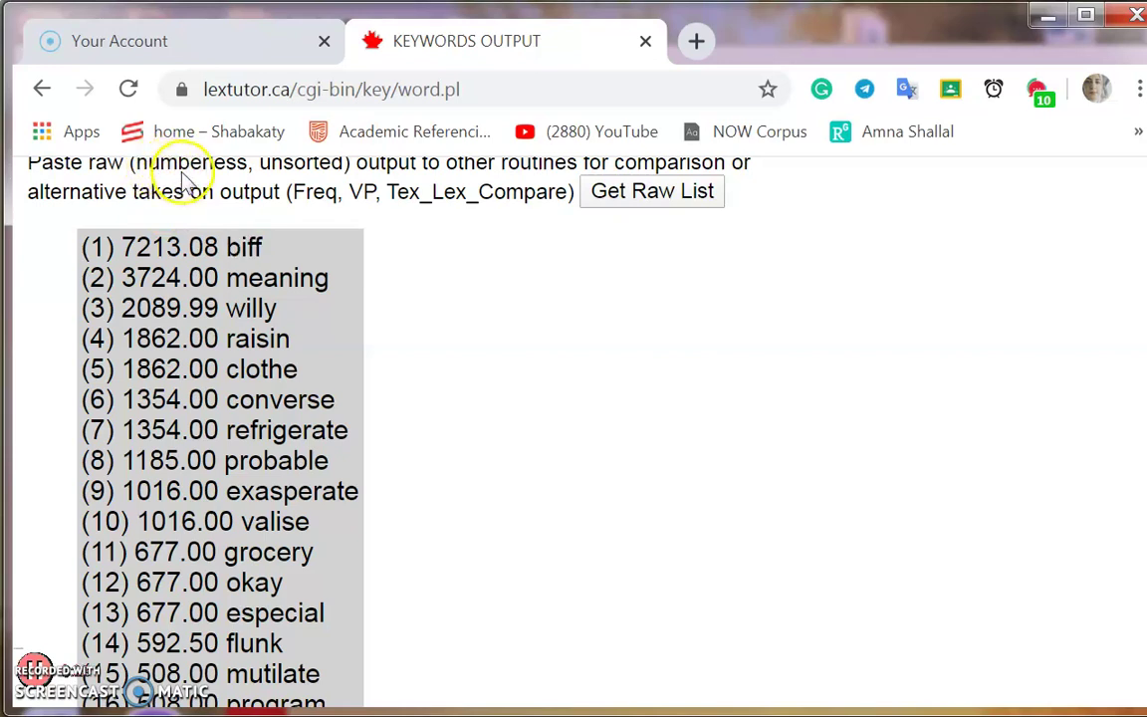
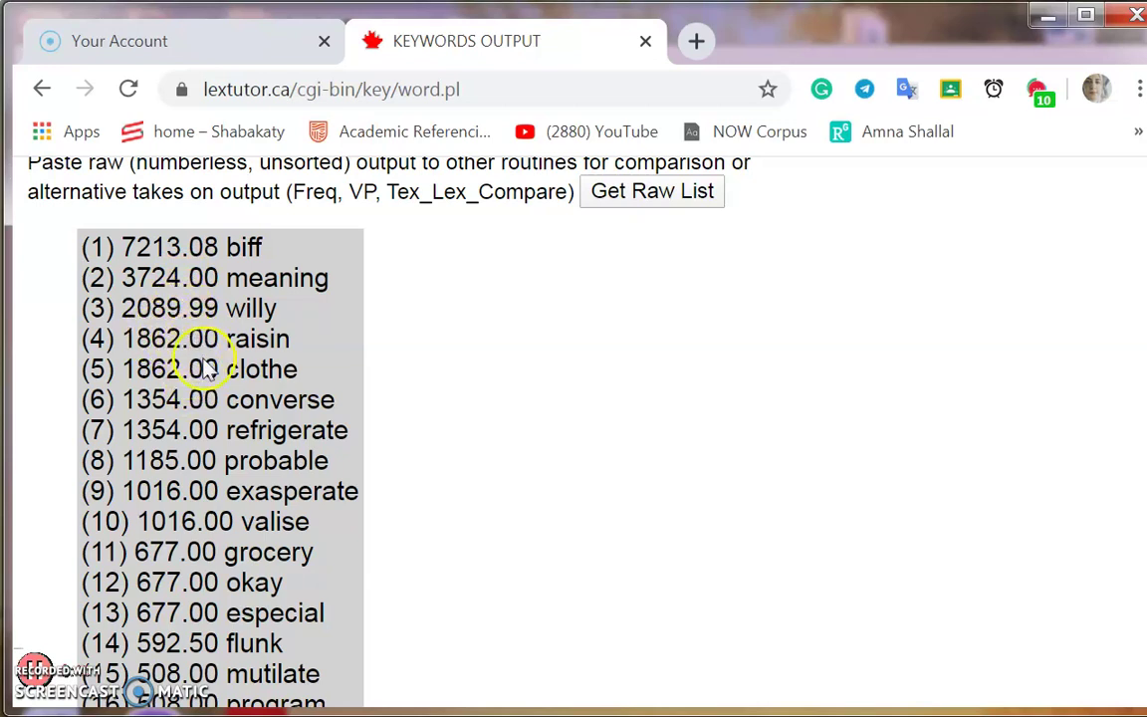
Examine the keyword entries down to number 21, marking the words "okay", "flunk" and "salesman"
double_click(253, 582)
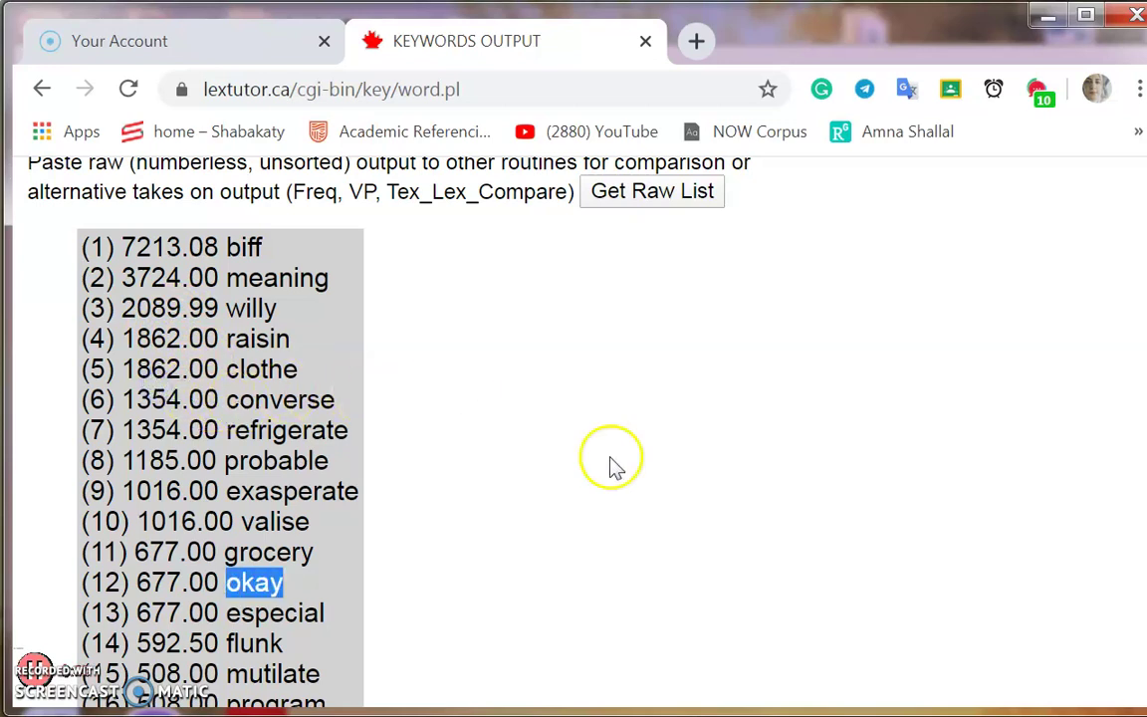
scroll(776, 468, down, 3)
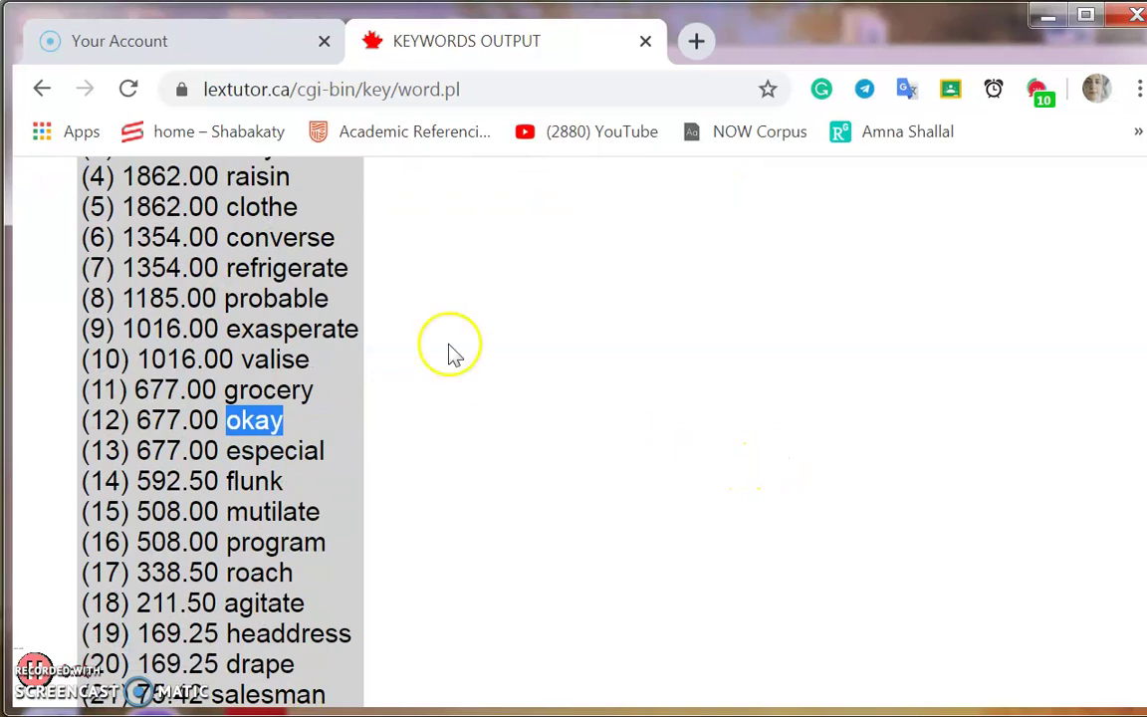
click(193, 283)
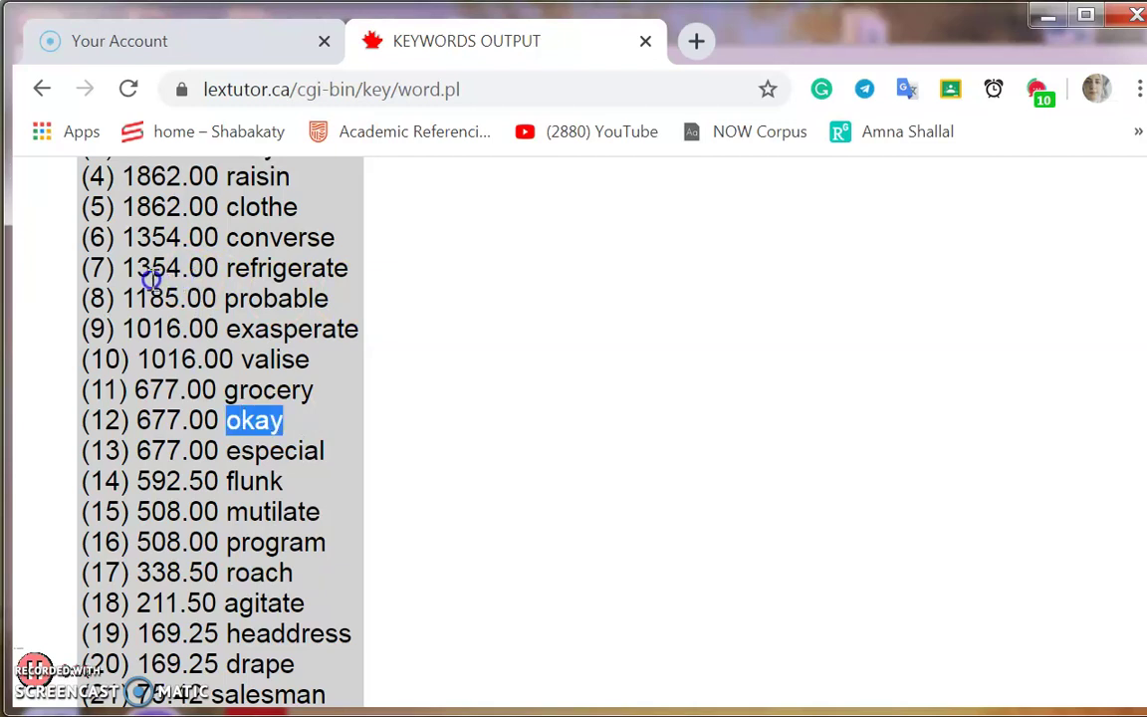
click(161, 283)
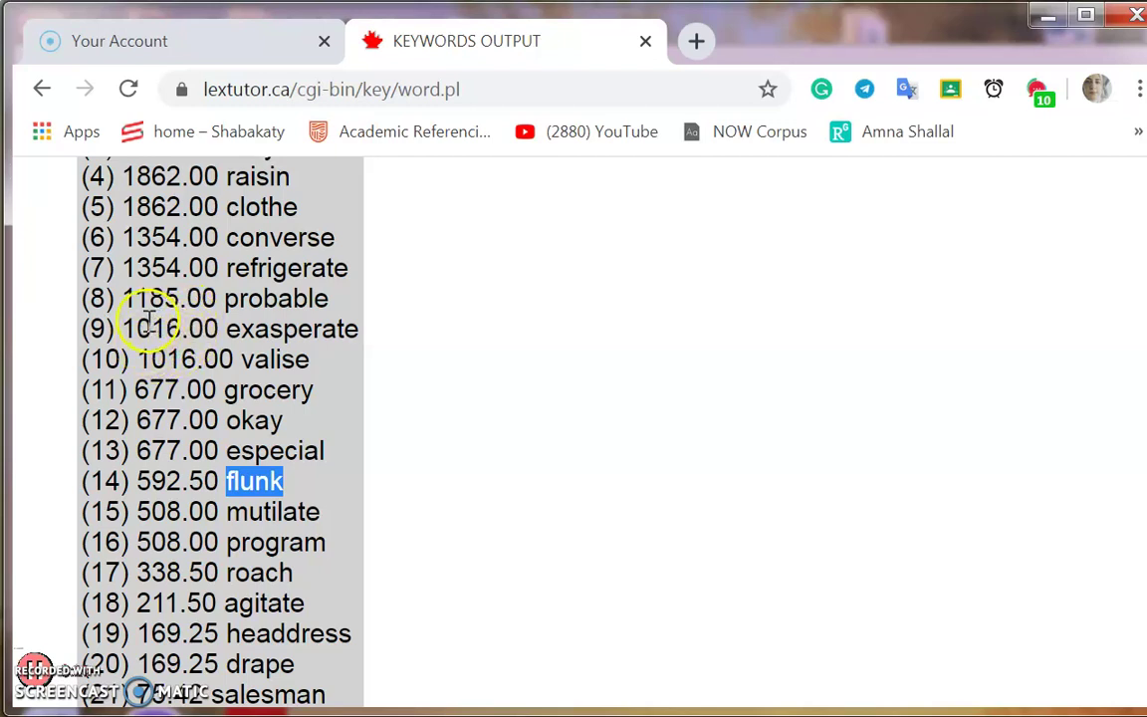
click(204, 473)
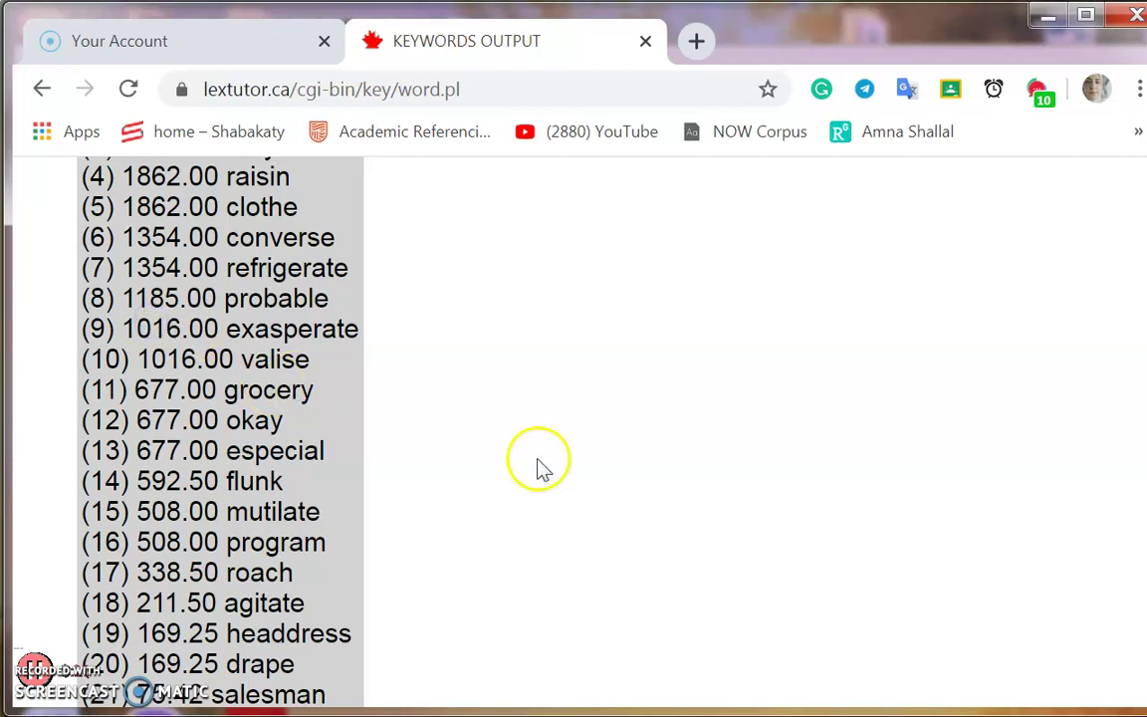
click(174, 460)
key(shift+Left)
key(shift+Left)
key(shift+Left)
key(shift+Left)
key(shift+Left)
key(shift+Left)
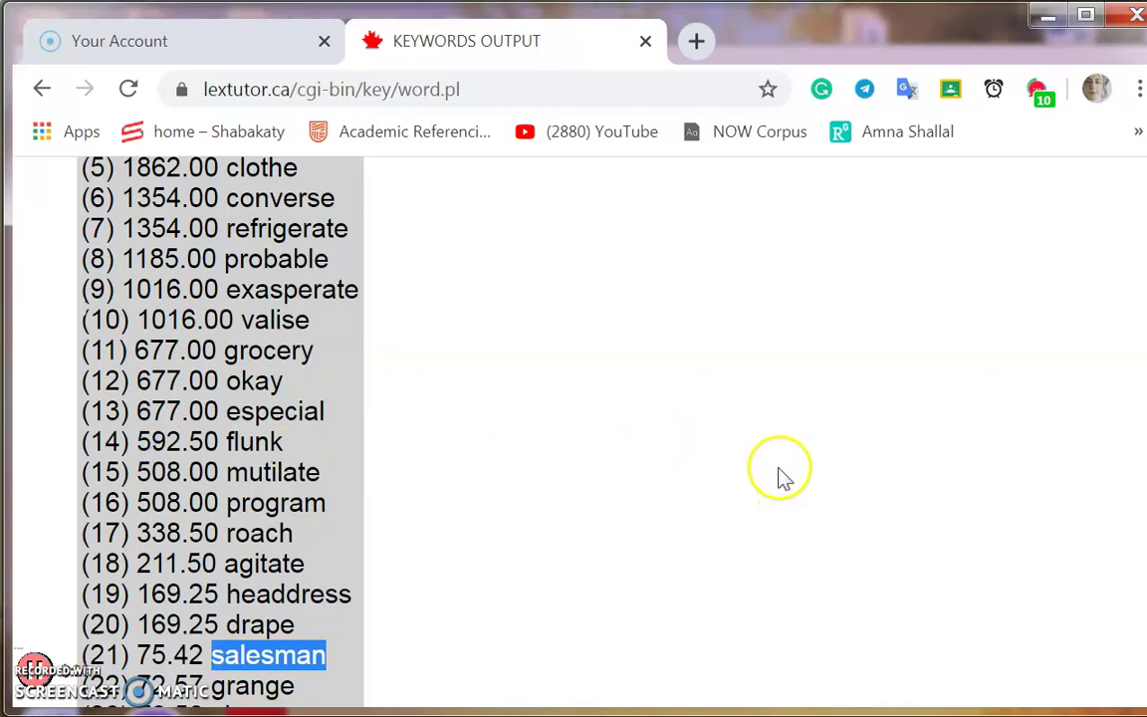
Examine the lower-ranked keywords beyond "salesman", marking "flit", "humiliate", "insult" and "horrifying"
scroll(780, 474, down, 1)
scroll(781, 474, down, 3)
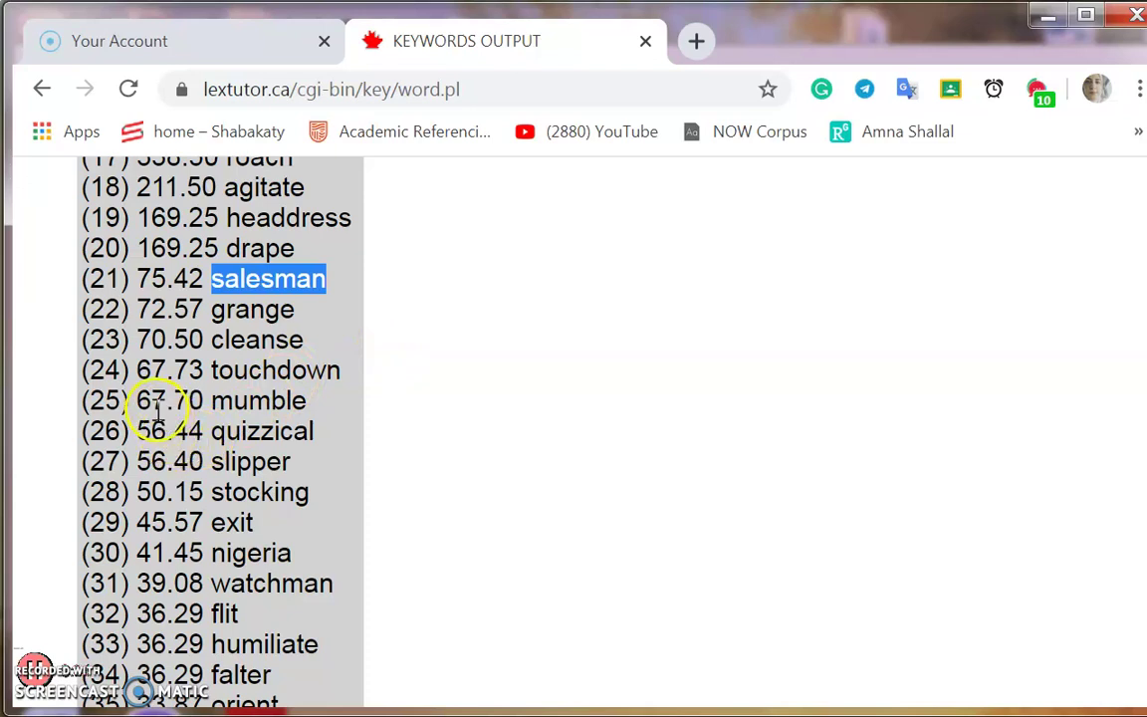
drag(210, 613, 297, 644)
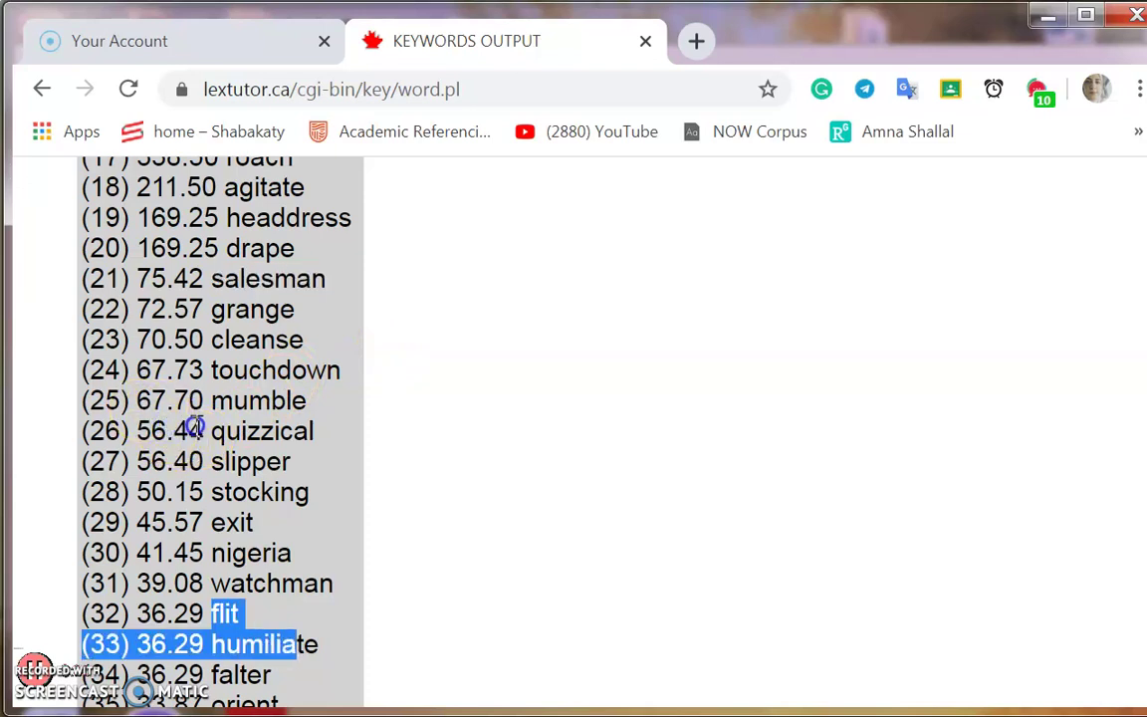
click(197, 426)
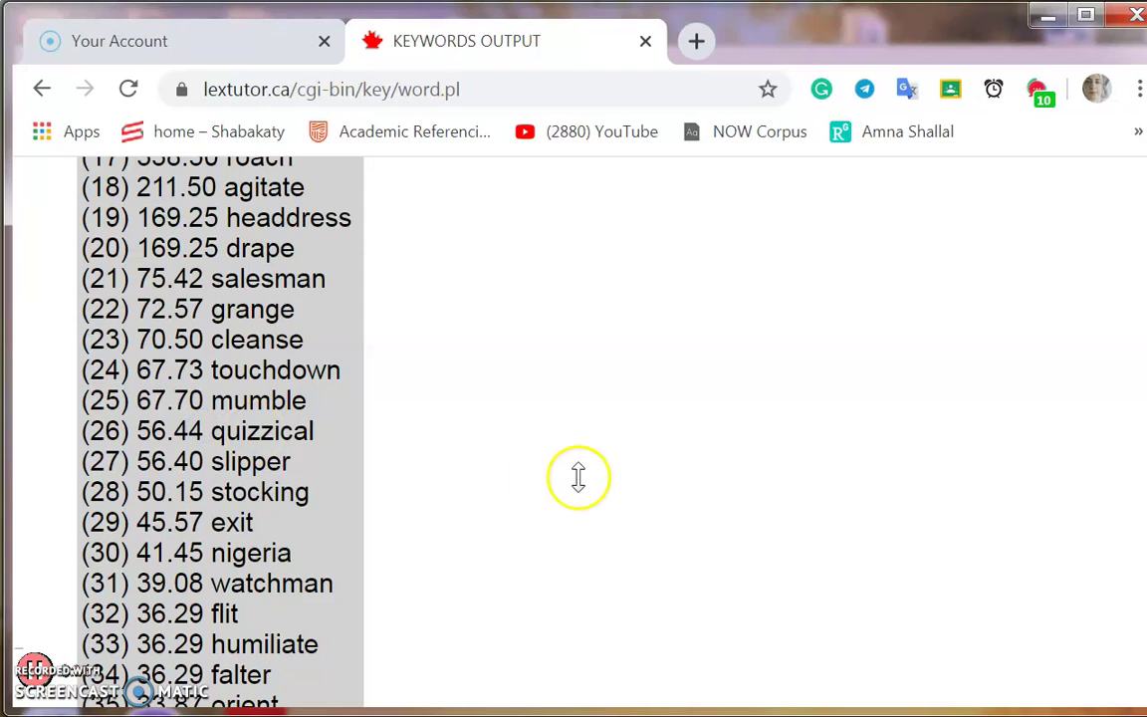
scroll(776, 473, down, 1)
scroll(776, 473, down, 3)
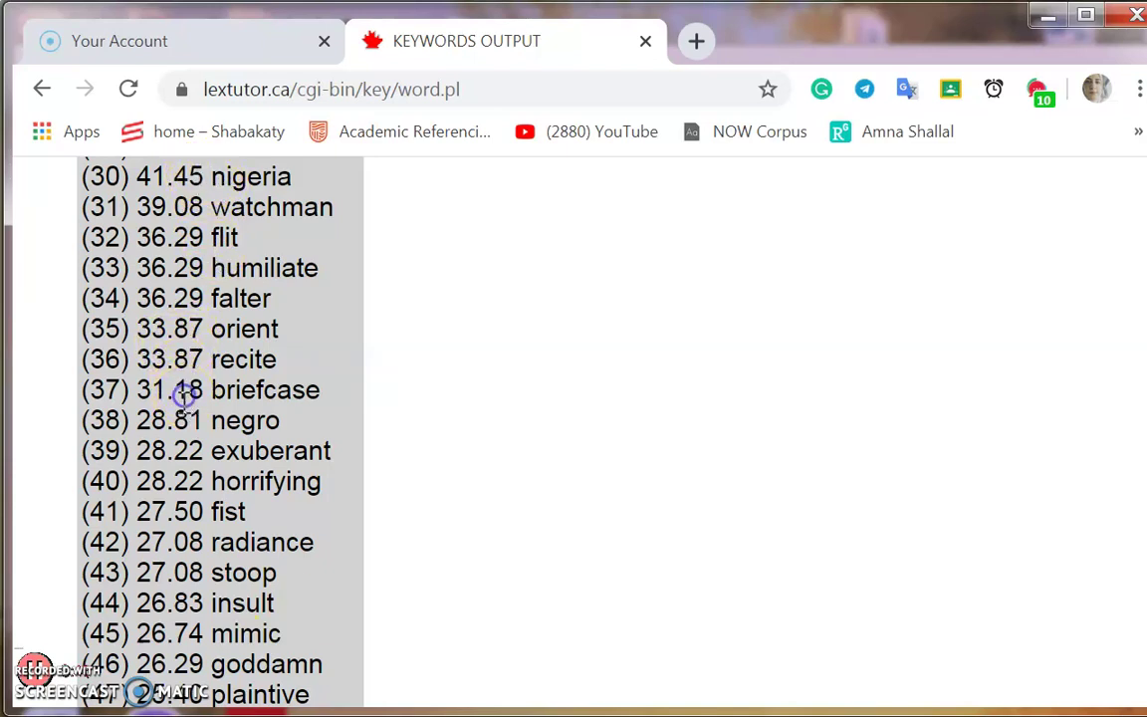
drag(274, 602, 215, 603)
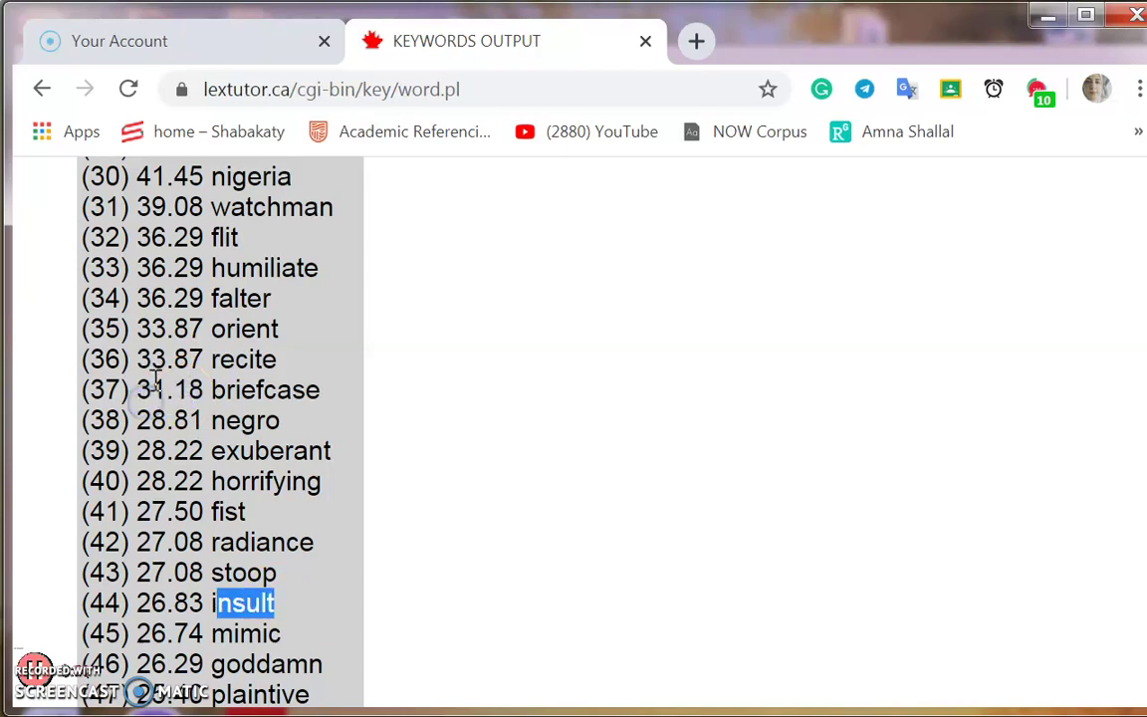
mouse_move(322, 480)
mouse_down()
mouse_move(211, 481)
mouse_move(226, 481)
mouse_up()
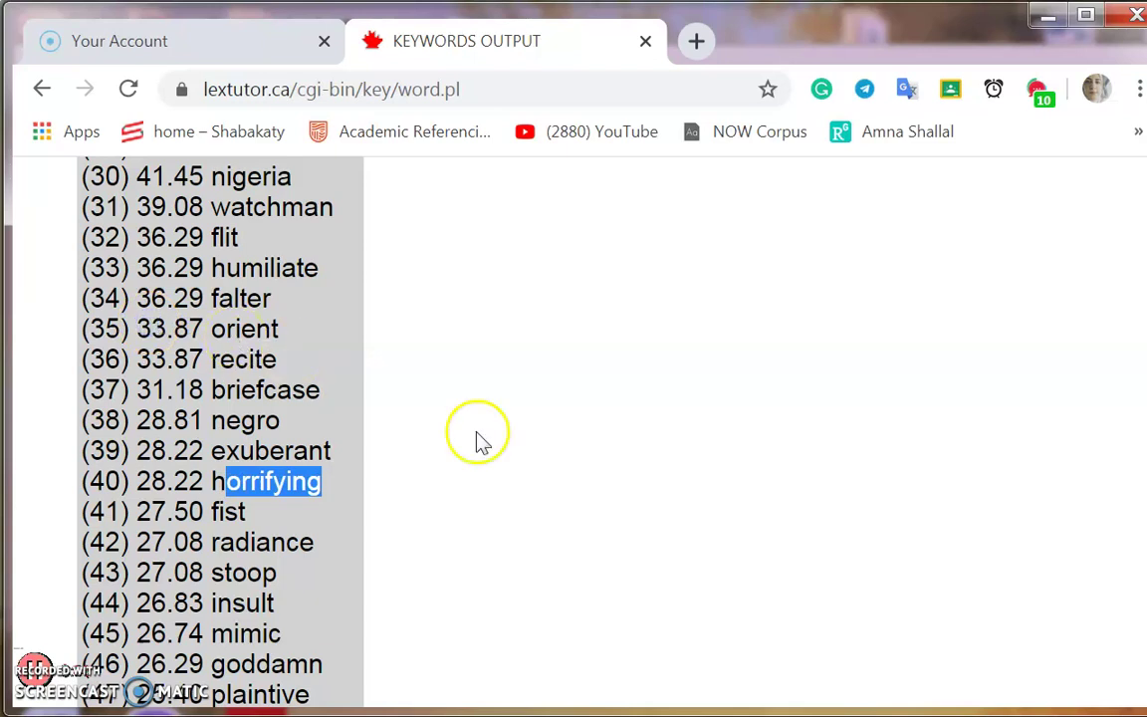
Examine the last keyword entries down to number 47, marking the word "goddamn"
scroll(777, 476, down, 3)
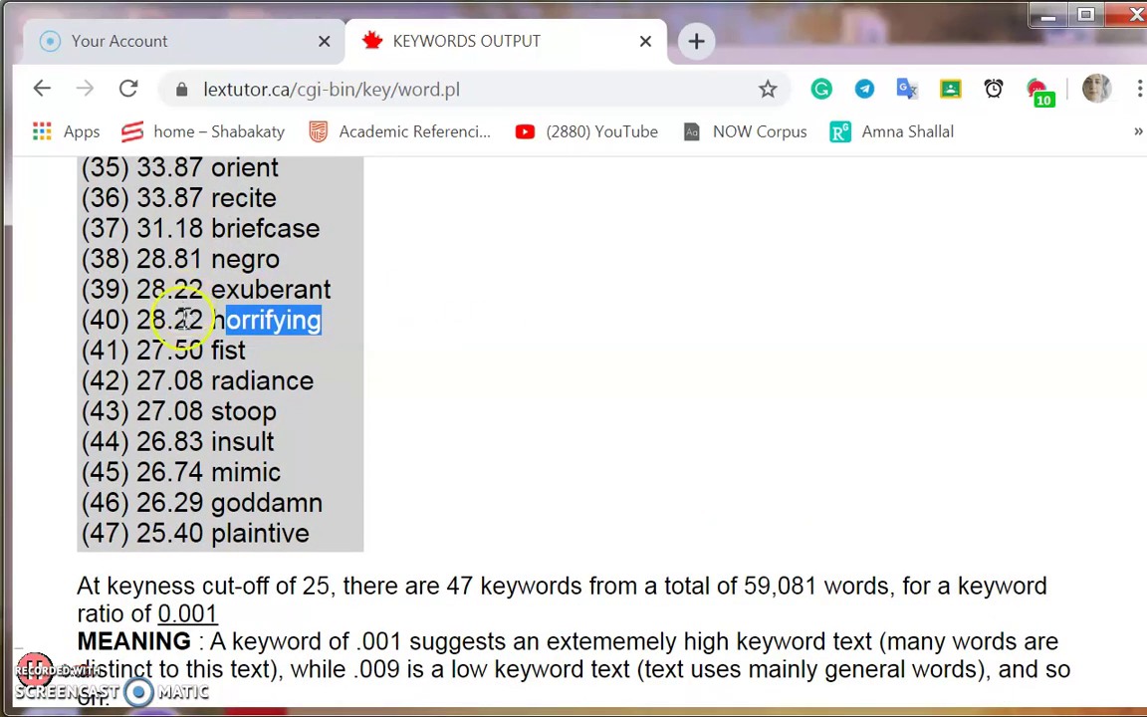
drag(323, 502, 211, 502)
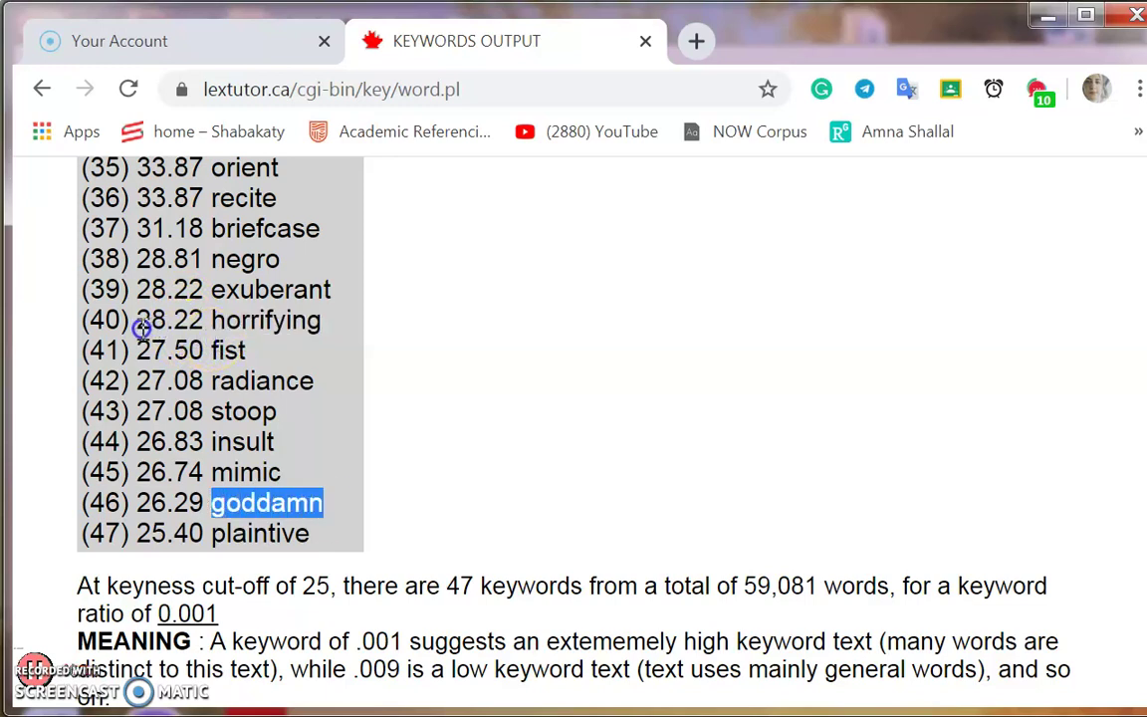
click(147, 339)
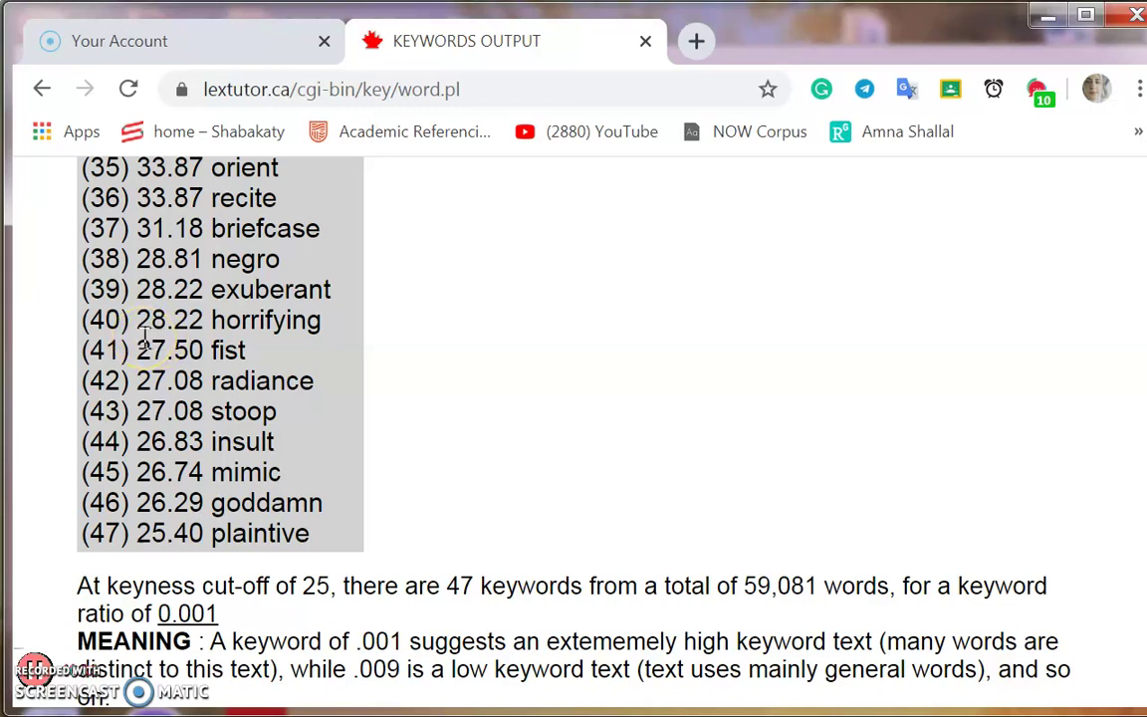
drag(211, 503, 309, 502)
click(212, 336)
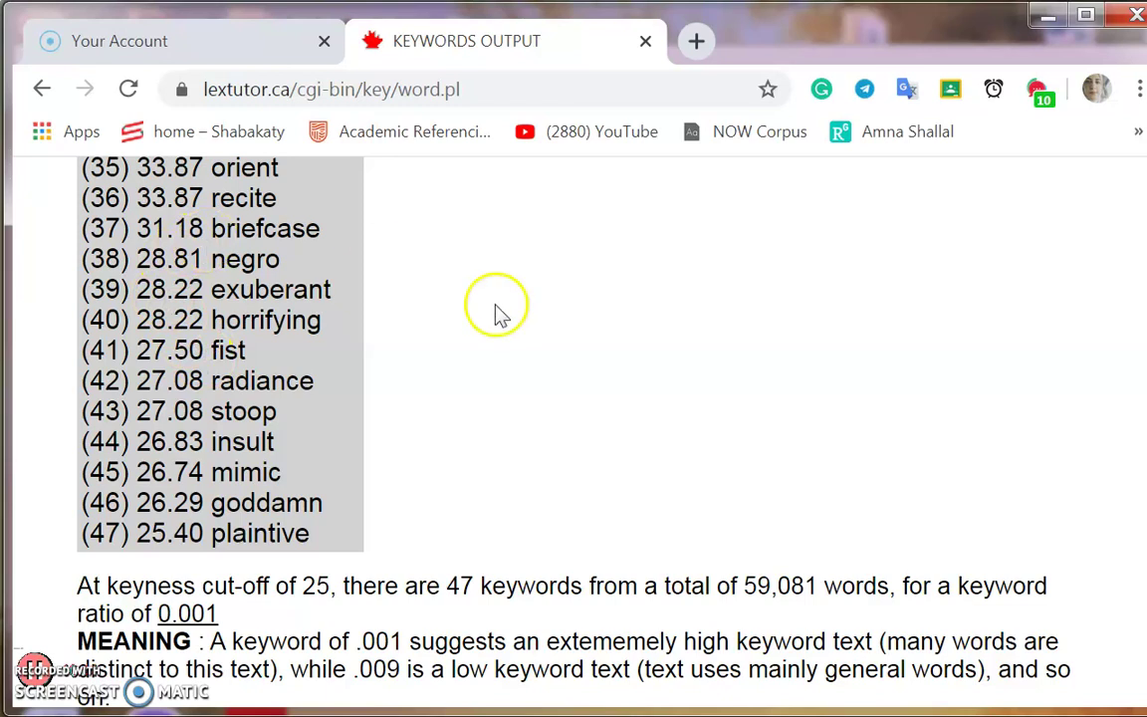
Go back from the keywords output through the keywords input page to the Compleat Lexical Tutor home page
scroll(775, 248, up, 13)
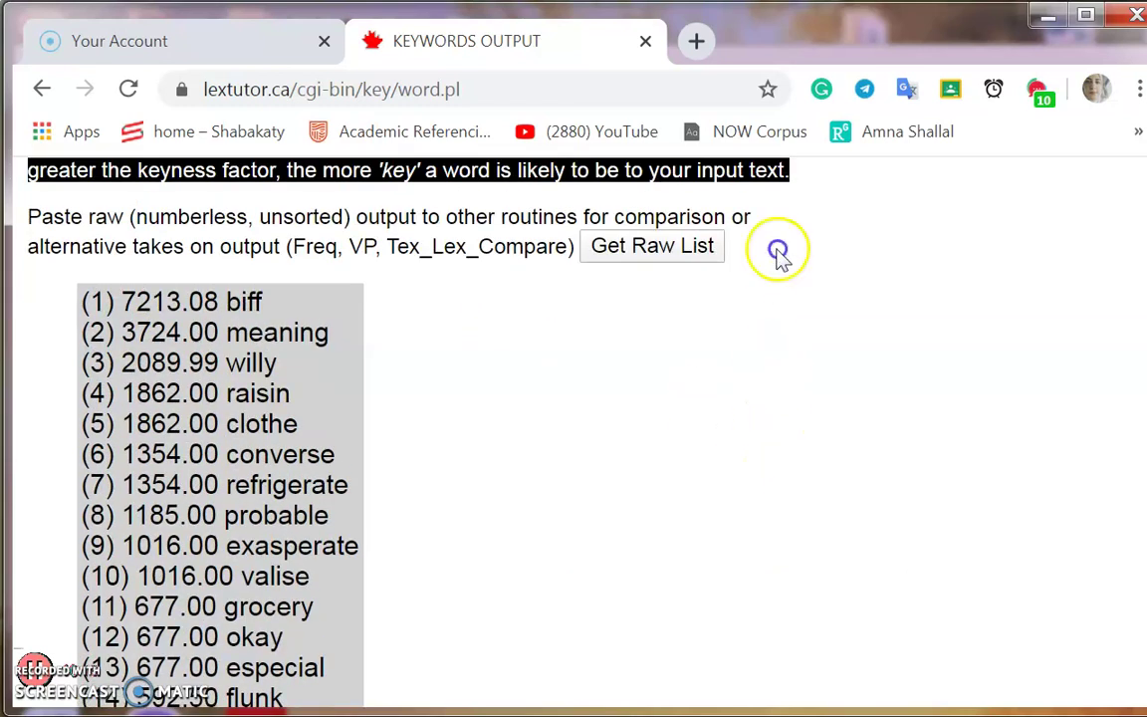
click(38, 57)
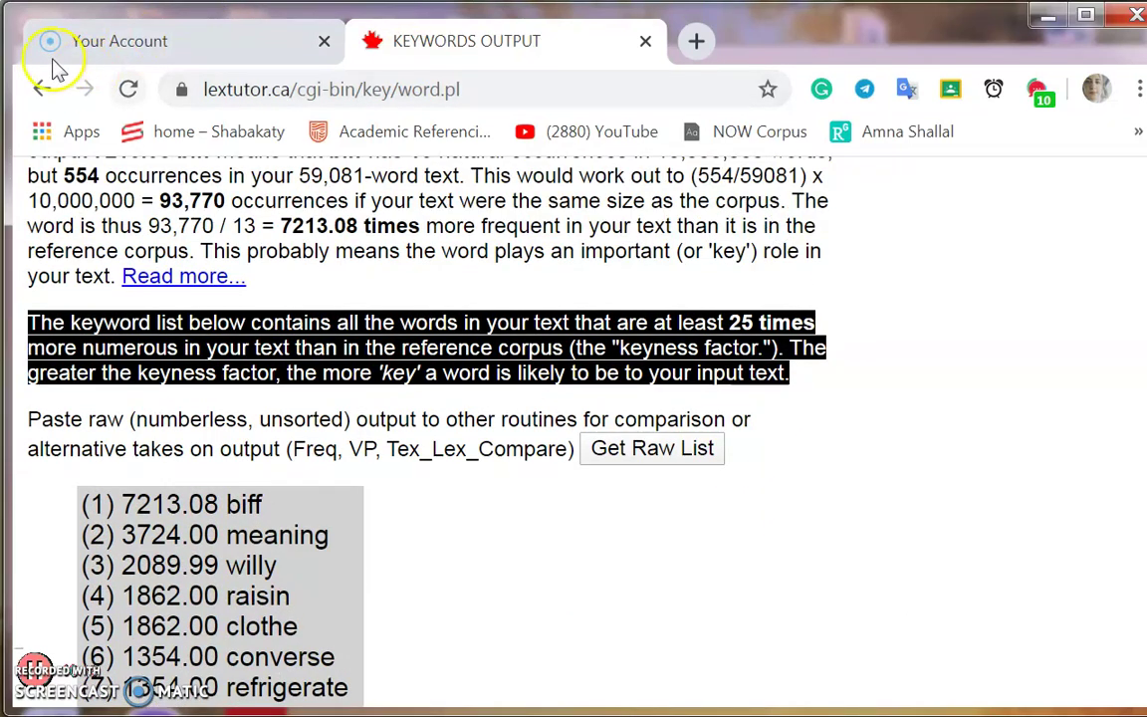
click(41, 89)
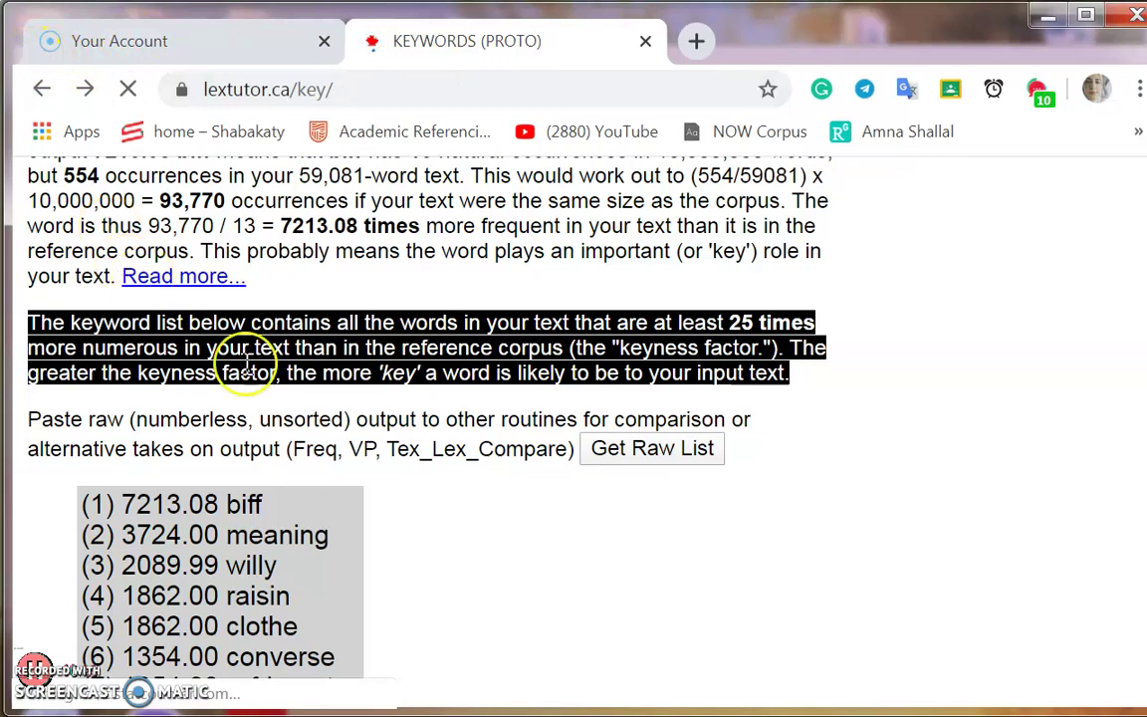
scroll(312, 276, down, 5)
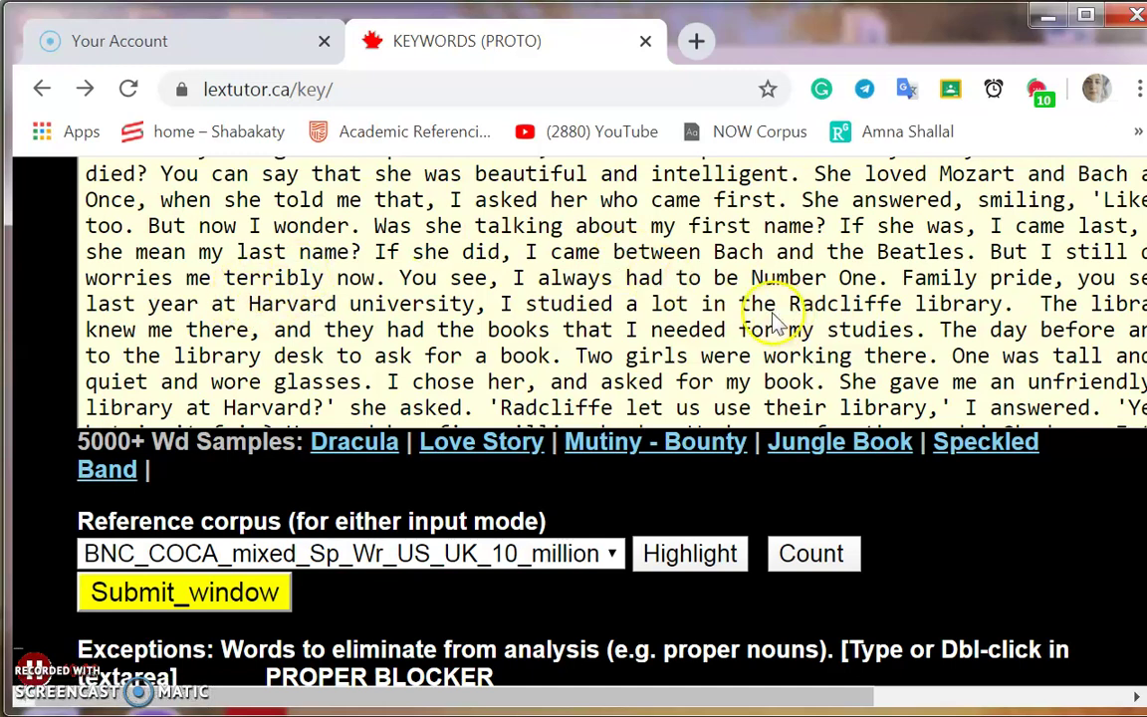
scroll(766, 298, up, 2)
scroll(779, 264, up, 2)
click(42, 89)
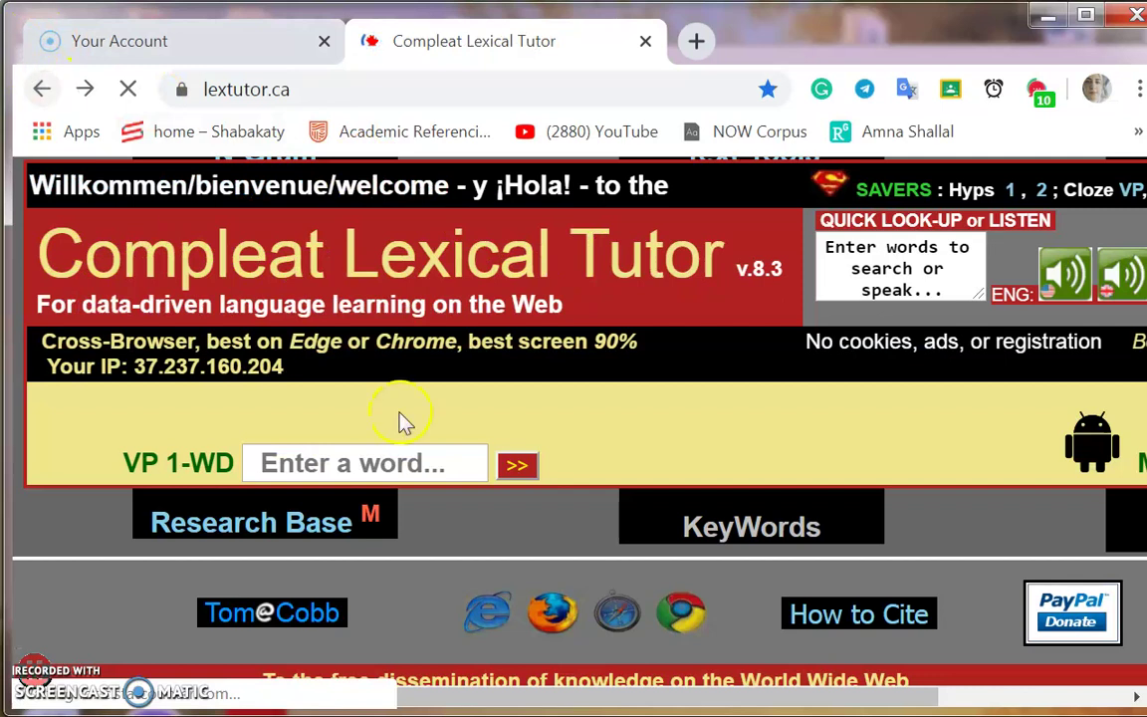
Open the Concordance section from the home page and enter its Text concordances input page
scroll(776, 343, up, 2)
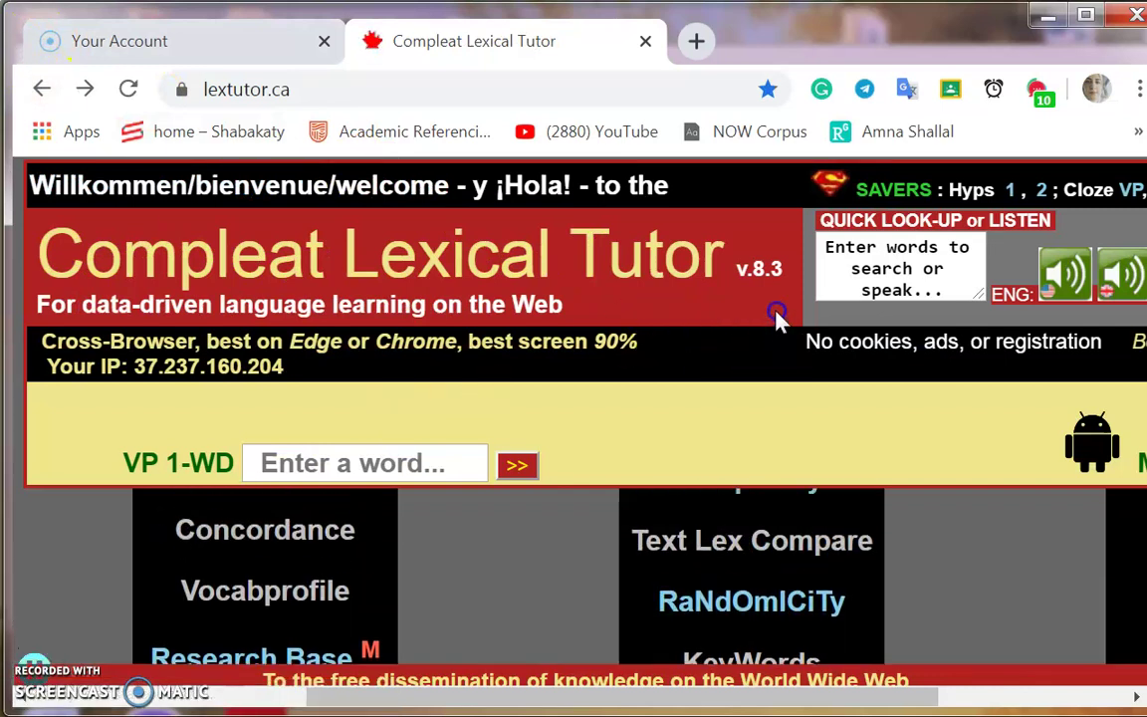
click(243, 386)
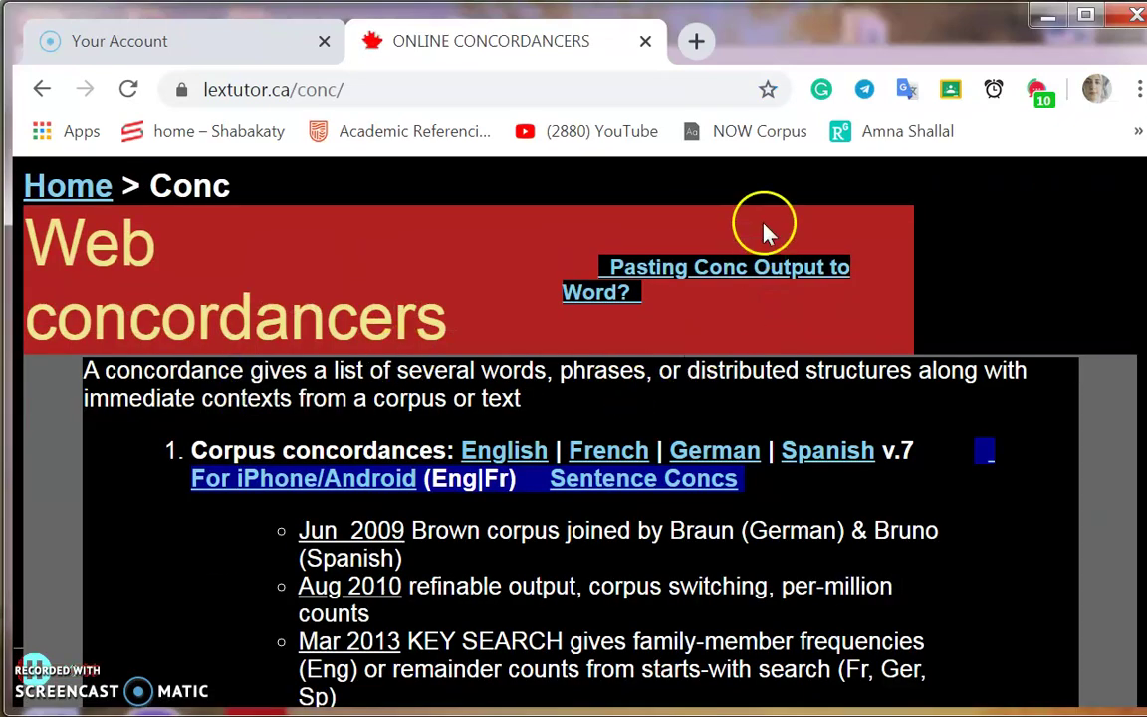
scroll(773, 184, down, 3)
scroll(772, 244, down, 4)
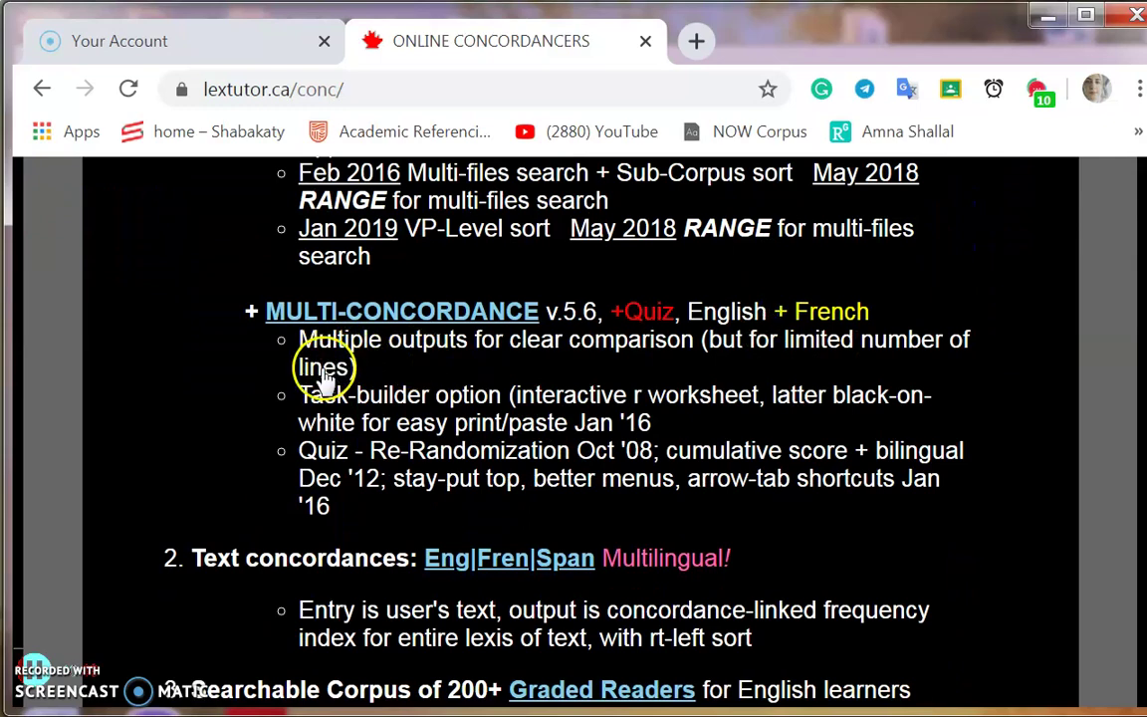
click(321, 377)
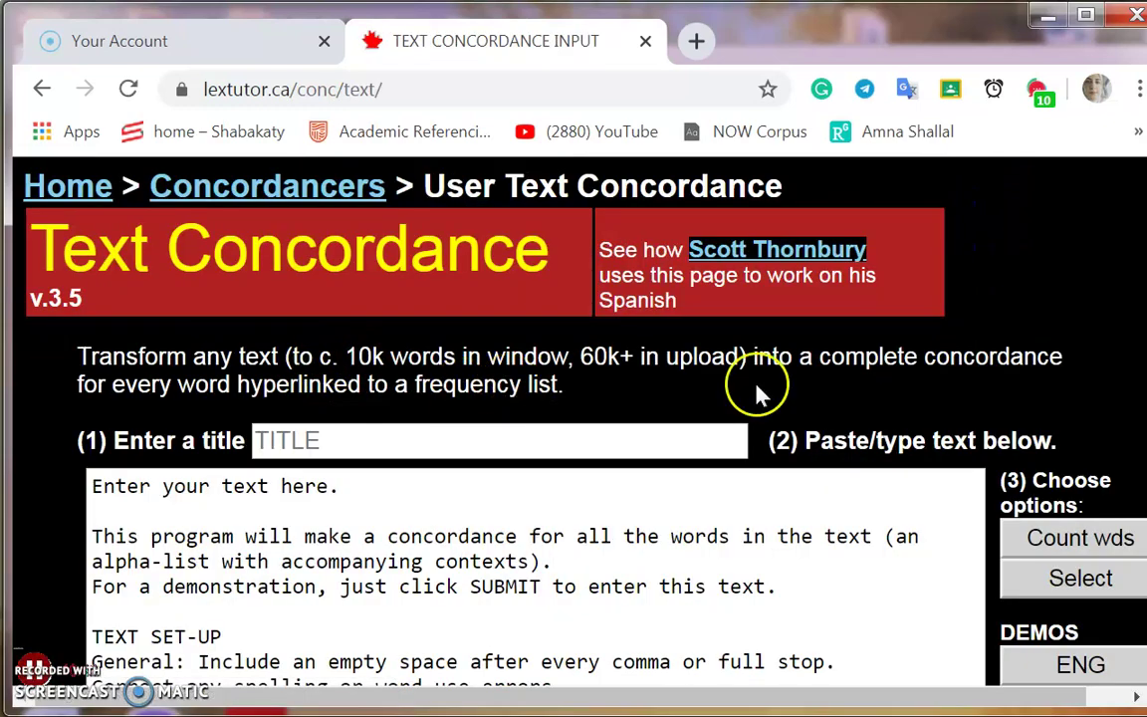
Replace the sample text in the Text Concordance box with the copied play text and submit it, leaving the title empty
scroll(697, 269, down, 2)
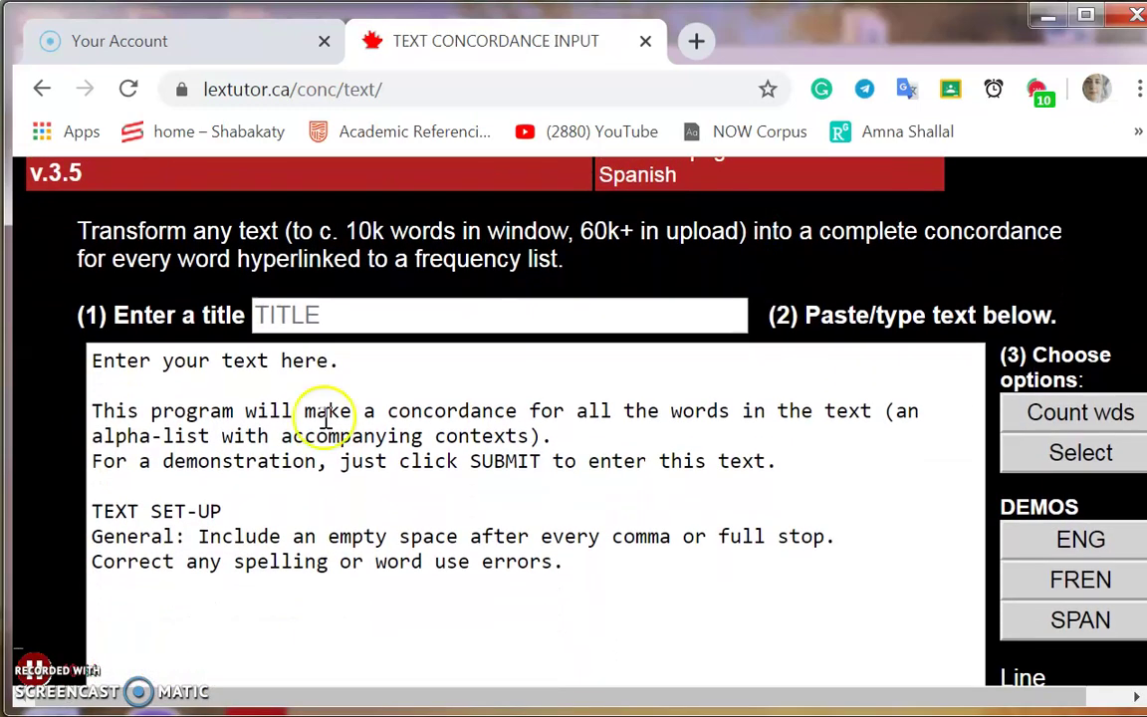
drag(564, 563, 43, 239)
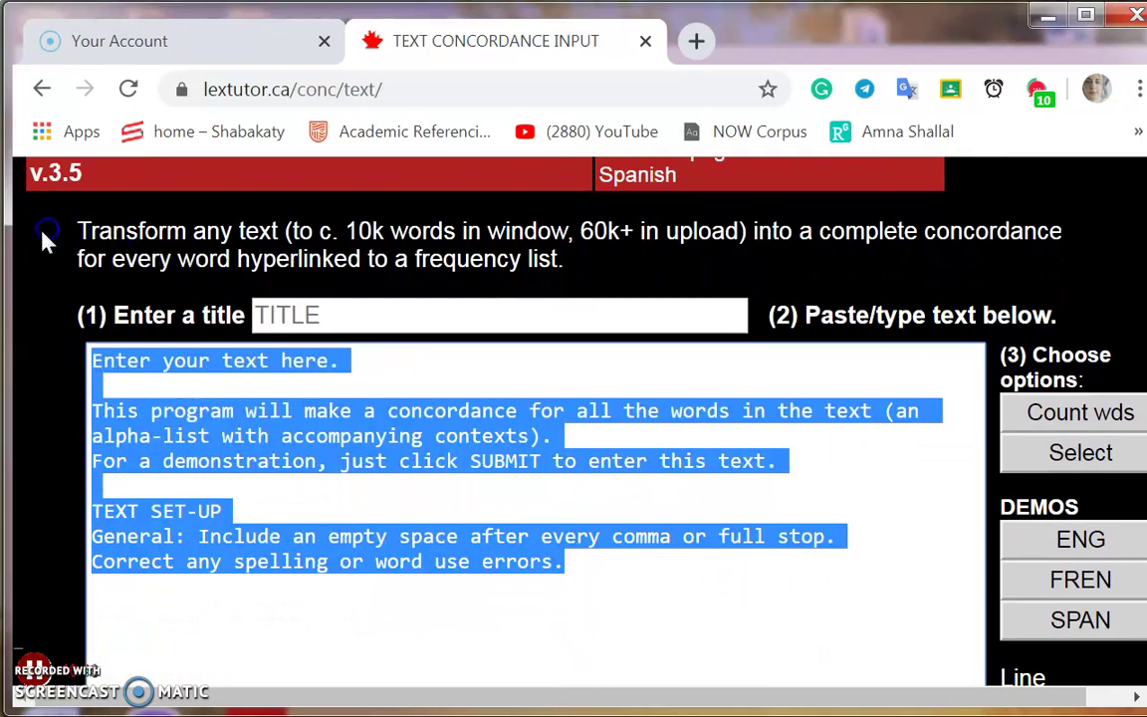
key(BackSpace)
right_click(59, 239)
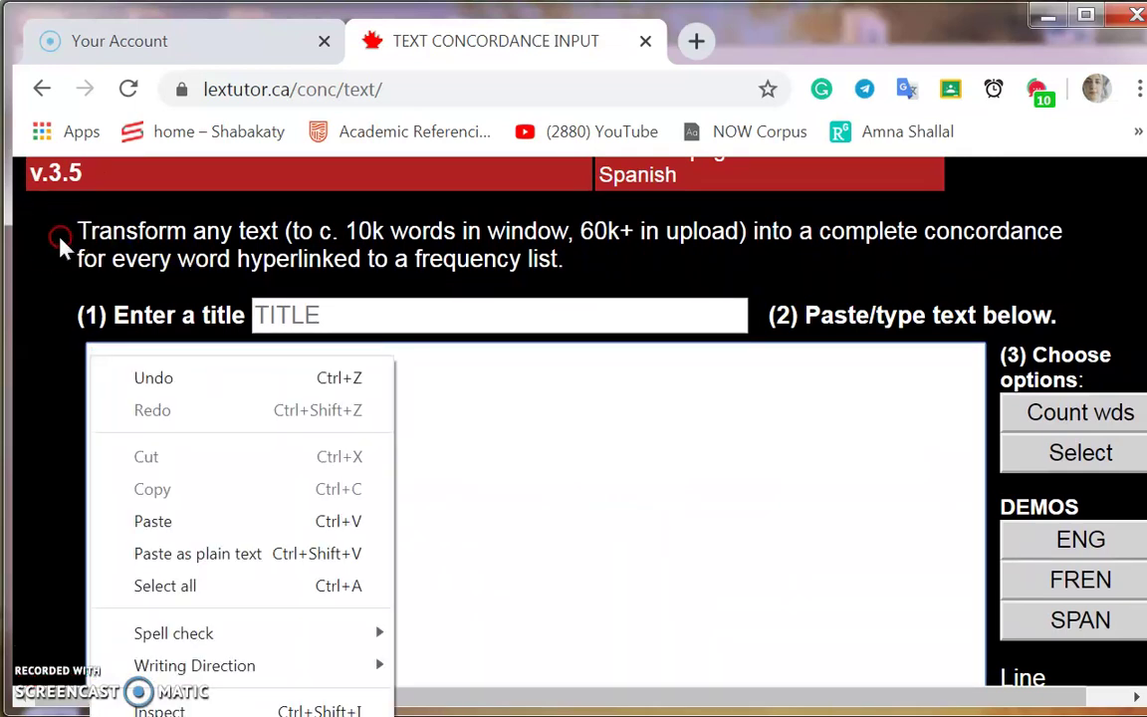
click(107, 348)
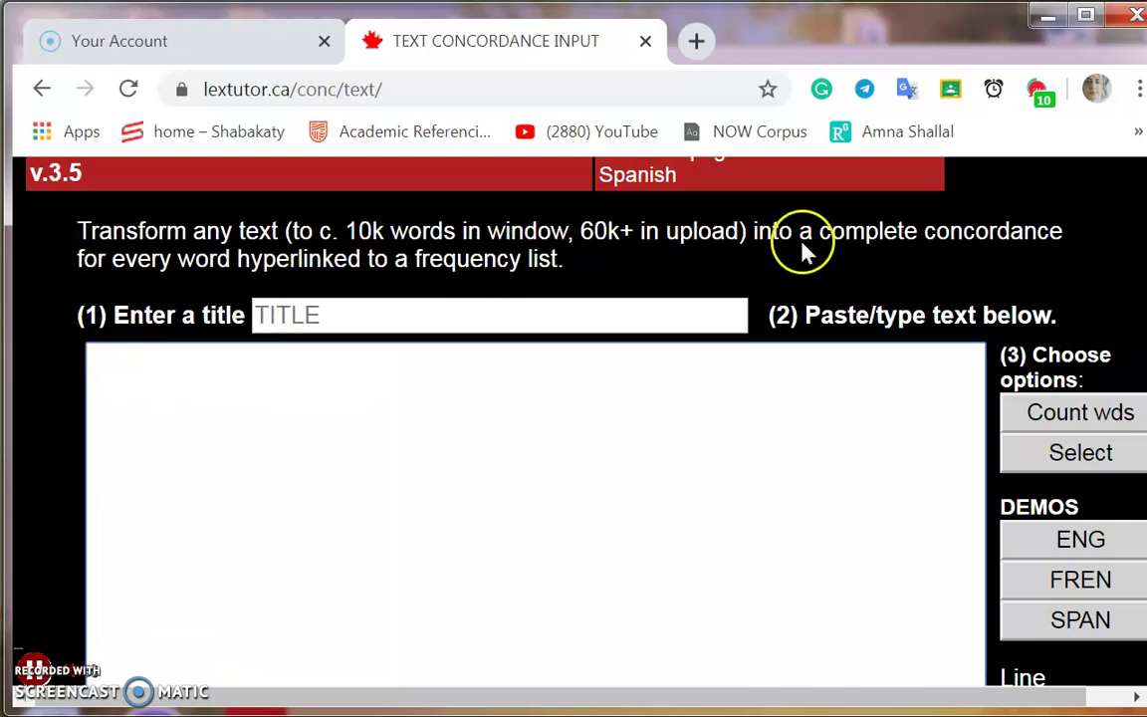
key(ctrl+v)
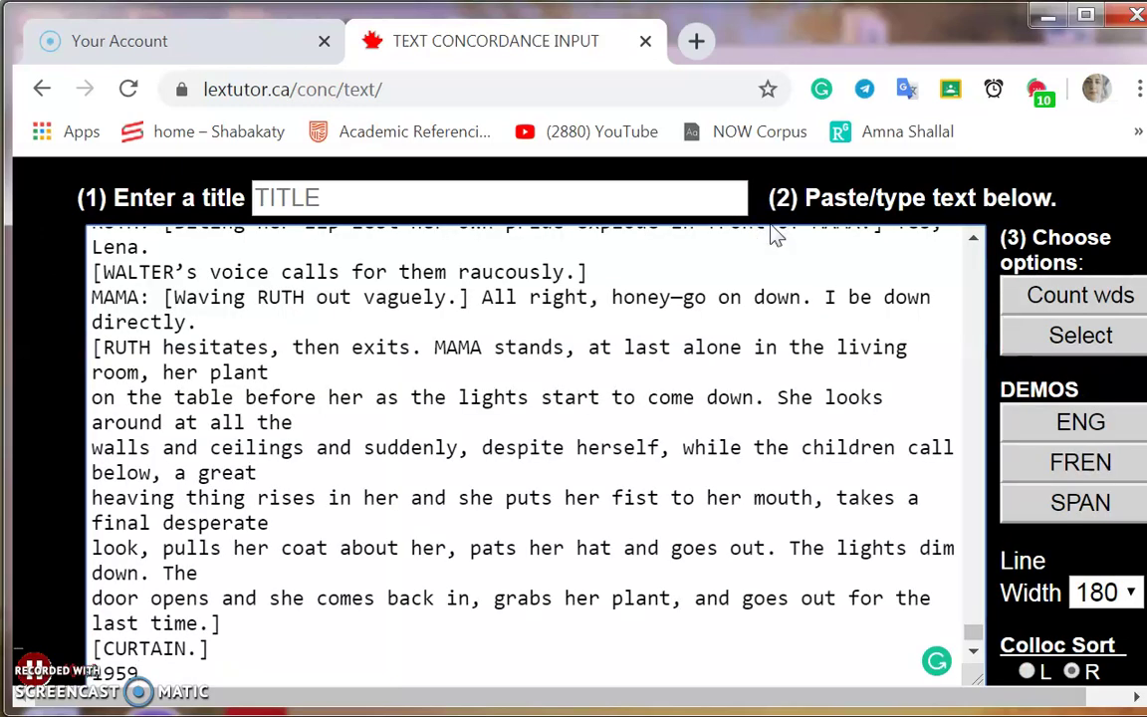
scroll(768, 243, down, 2)
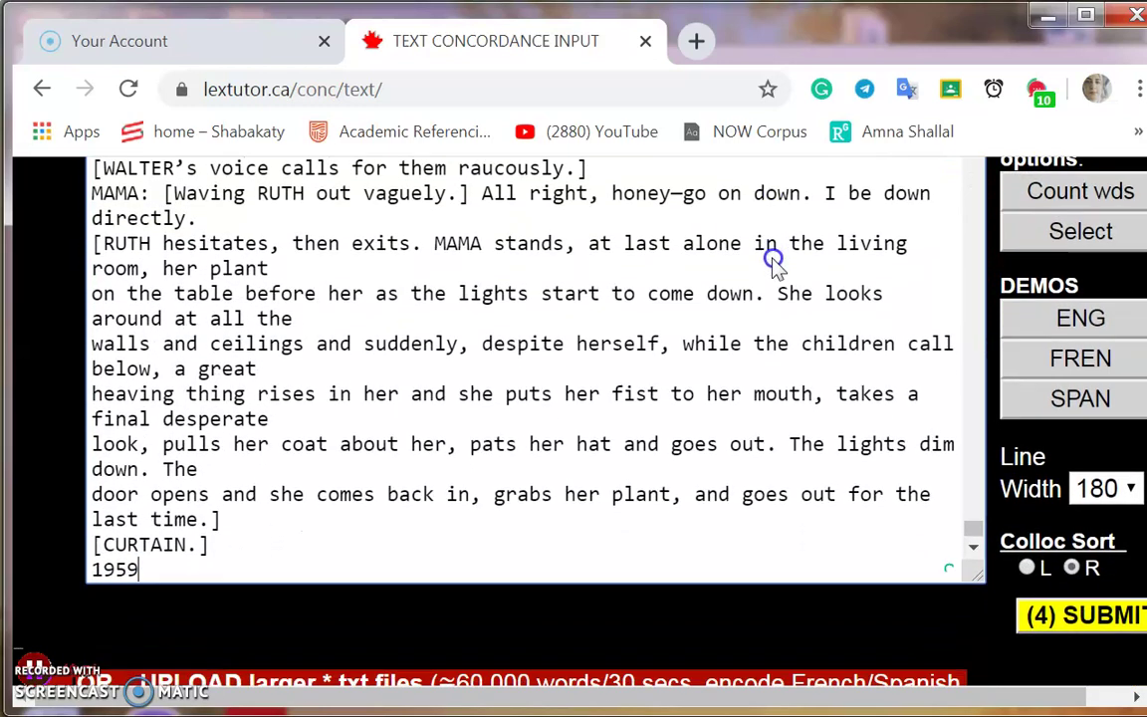
click(768, 338)
scroll(767, 343, down, 2)
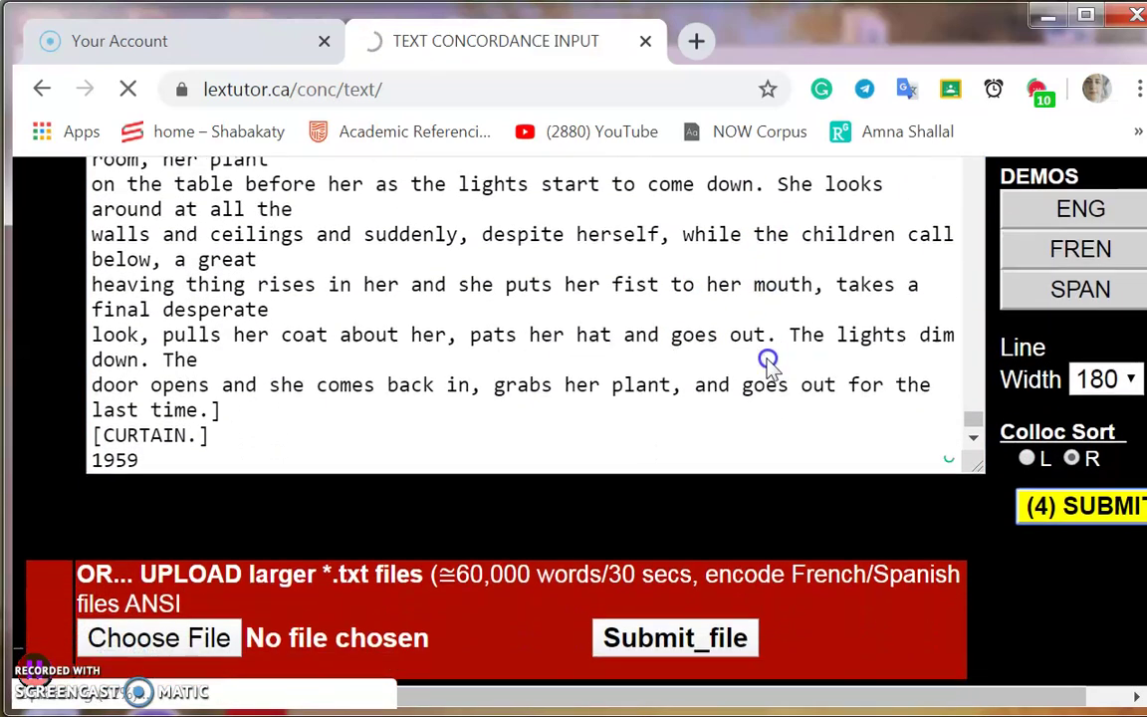
scroll(772, 376, down, 2)
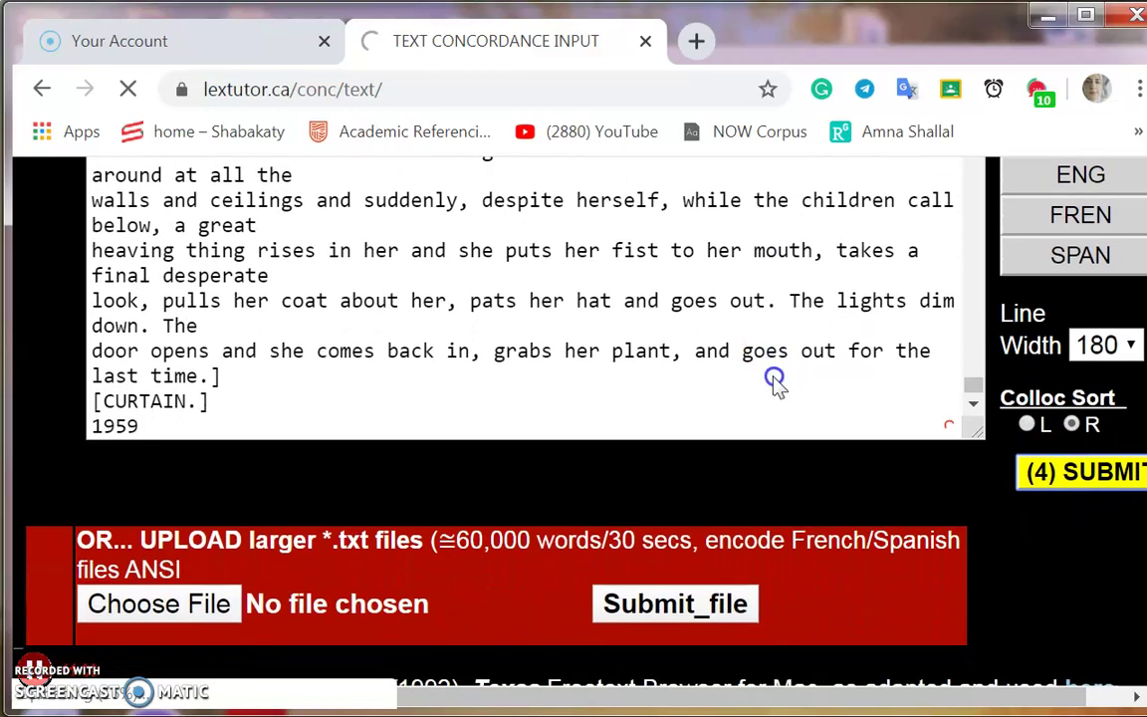
scroll(776, 394, up, 1)
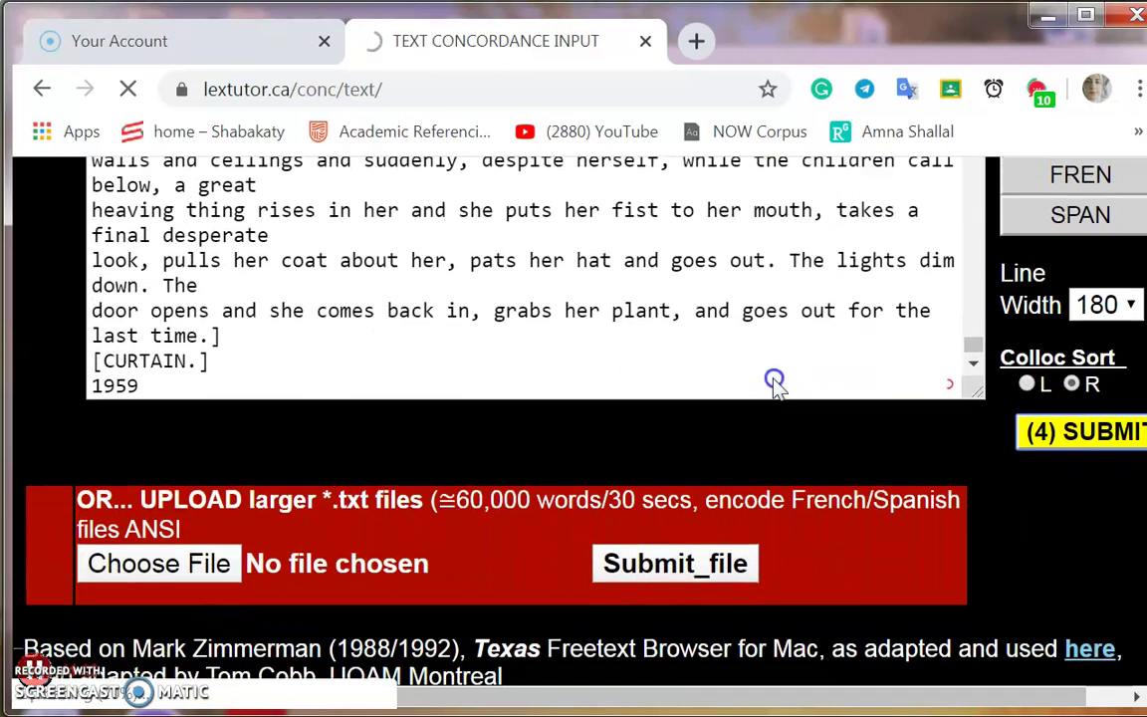
scroll(776, 403, down, 1)
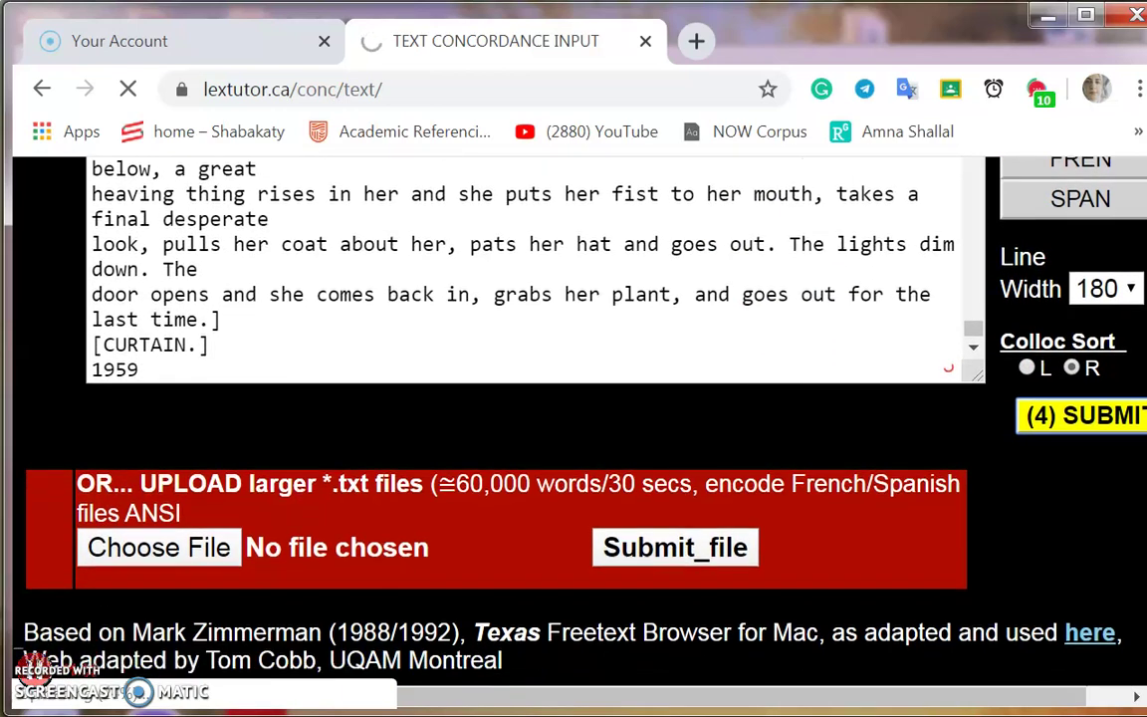
scroll(779, 319, up, 3)
click(775, 323)
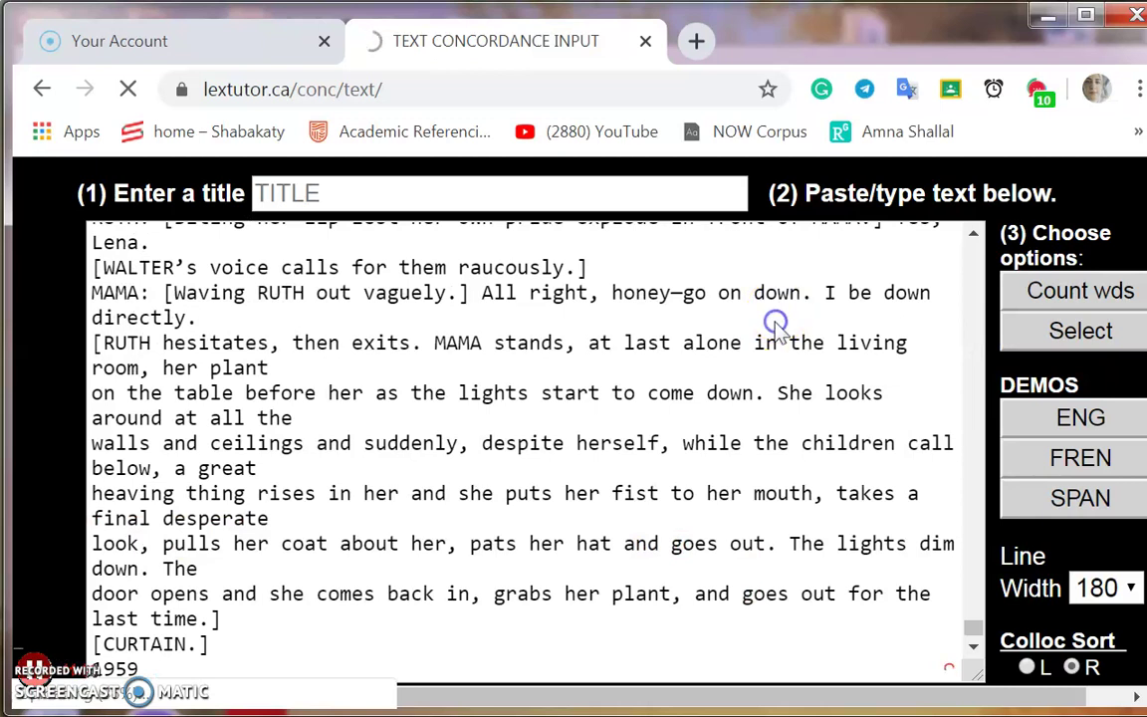
scroll(771, 398, down, 1)
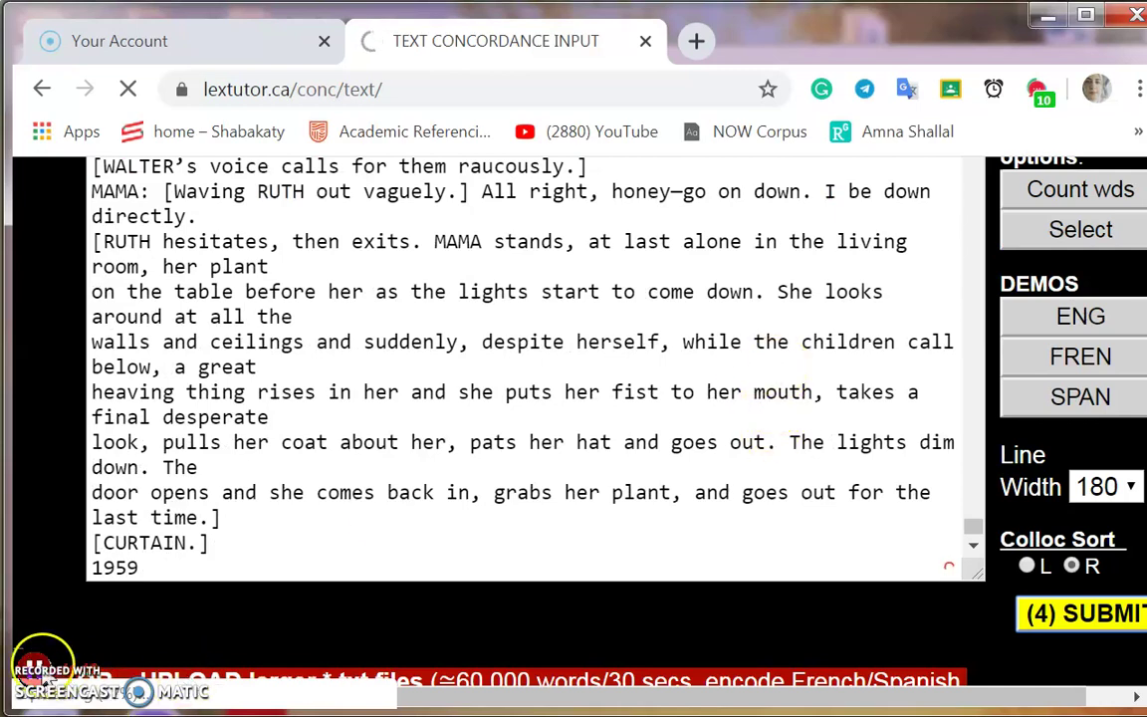
Examine the contexts on both sides of the aligned words in the first lines of the concordance output
scroll(501, 466, right, 4)
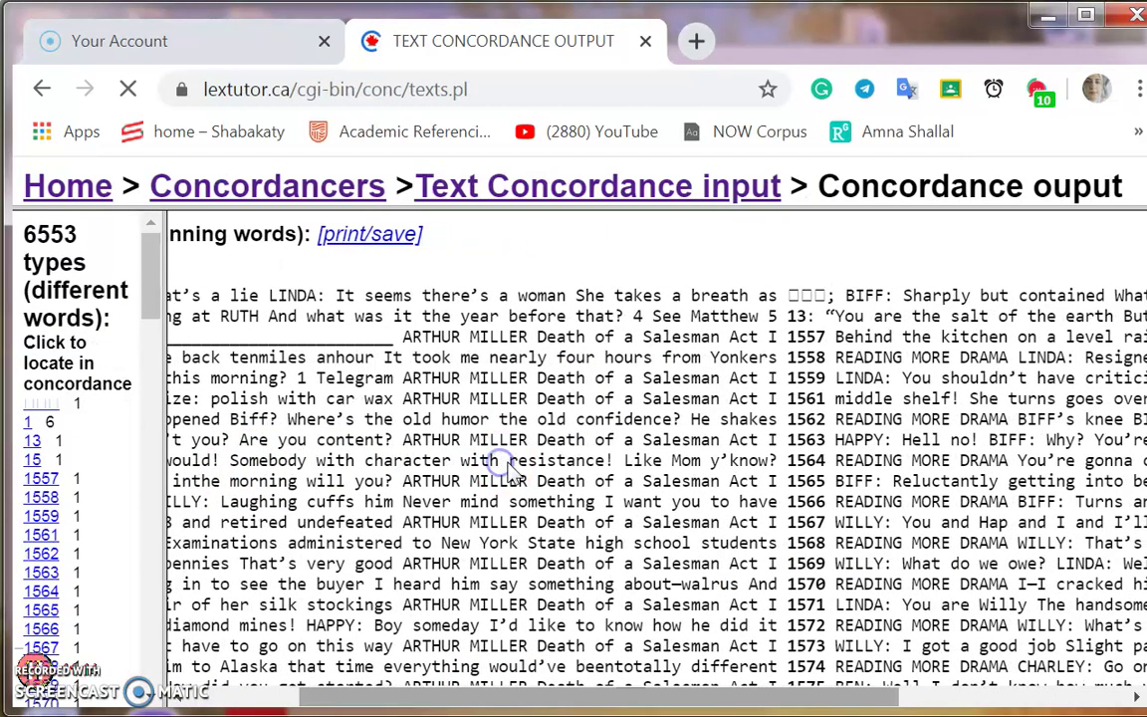
scroll(517, 458, right, 6)
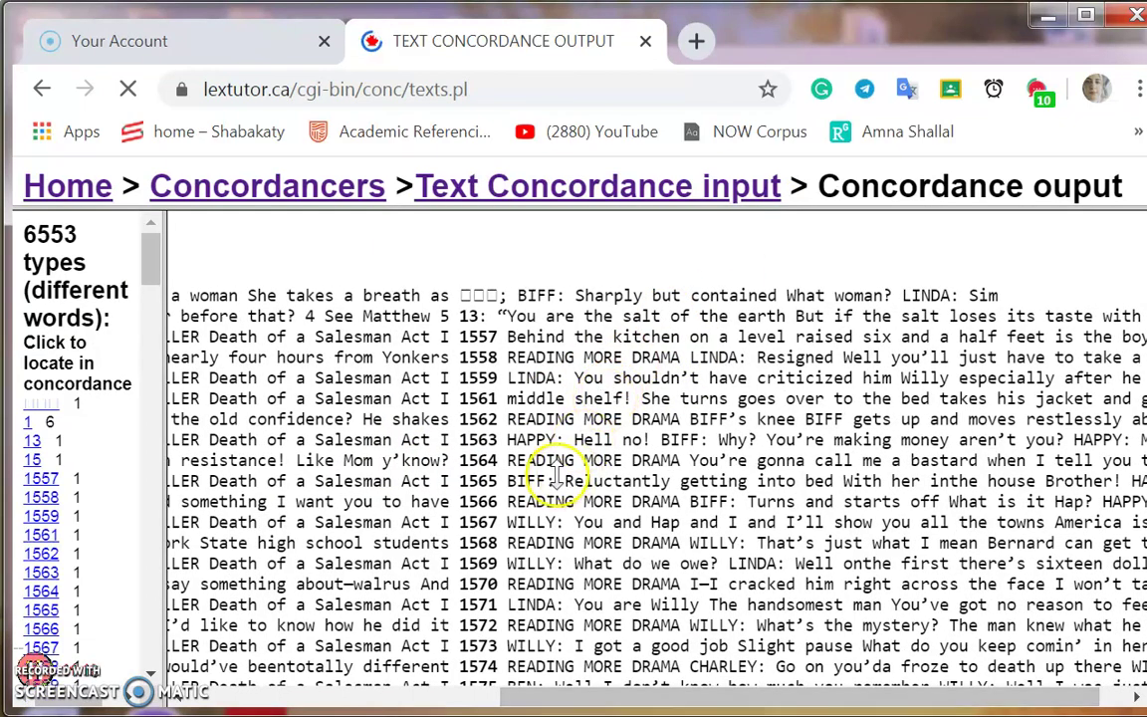
scroll(518, 452, left, 5)
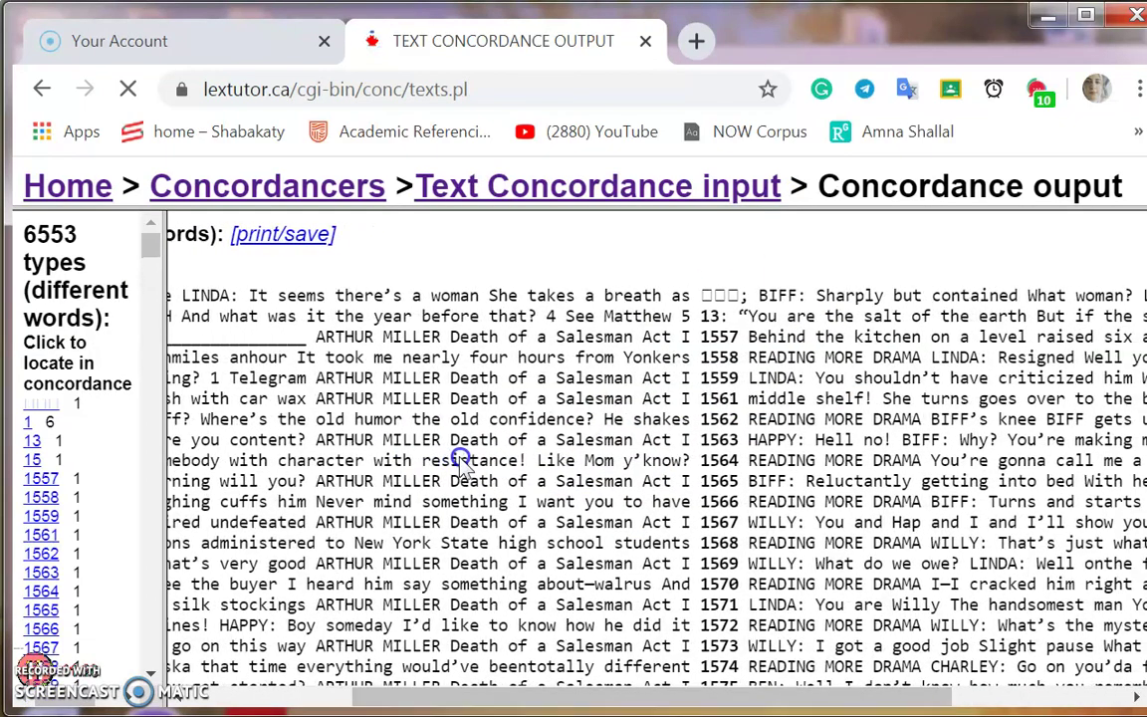
Read through the concordance lines for the numeral entries, from 1565 on to the end of the loaded lines
scroll(771, 212, down, 5)
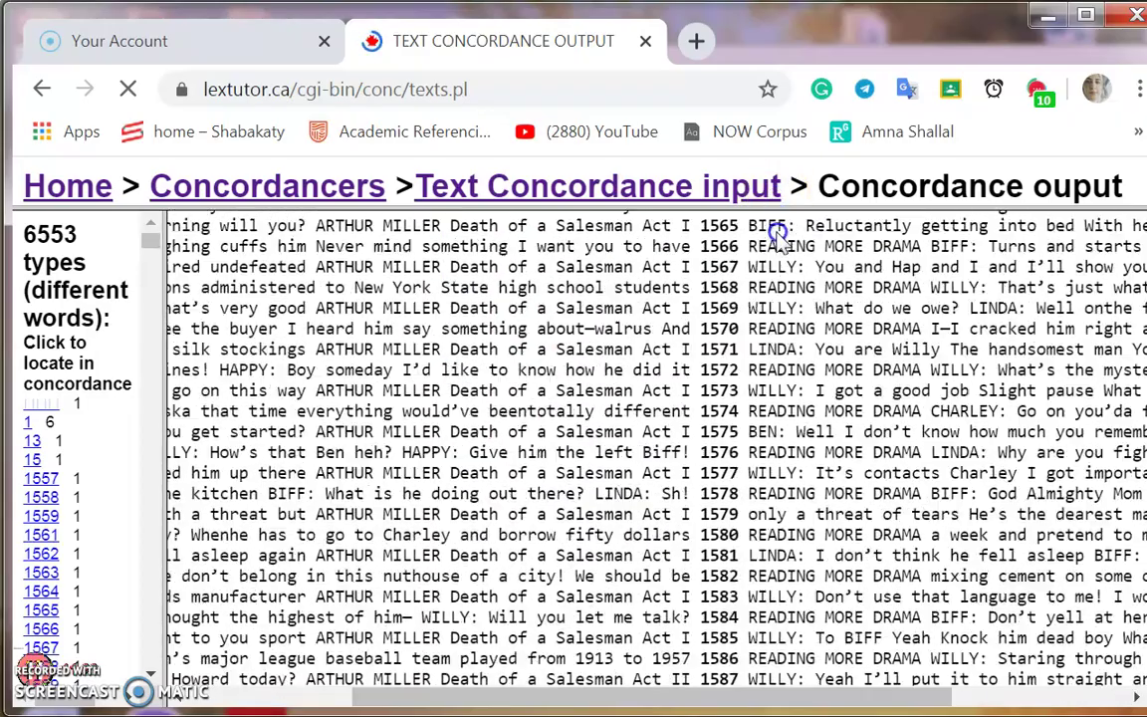
scroll(776, 257, down, 5)
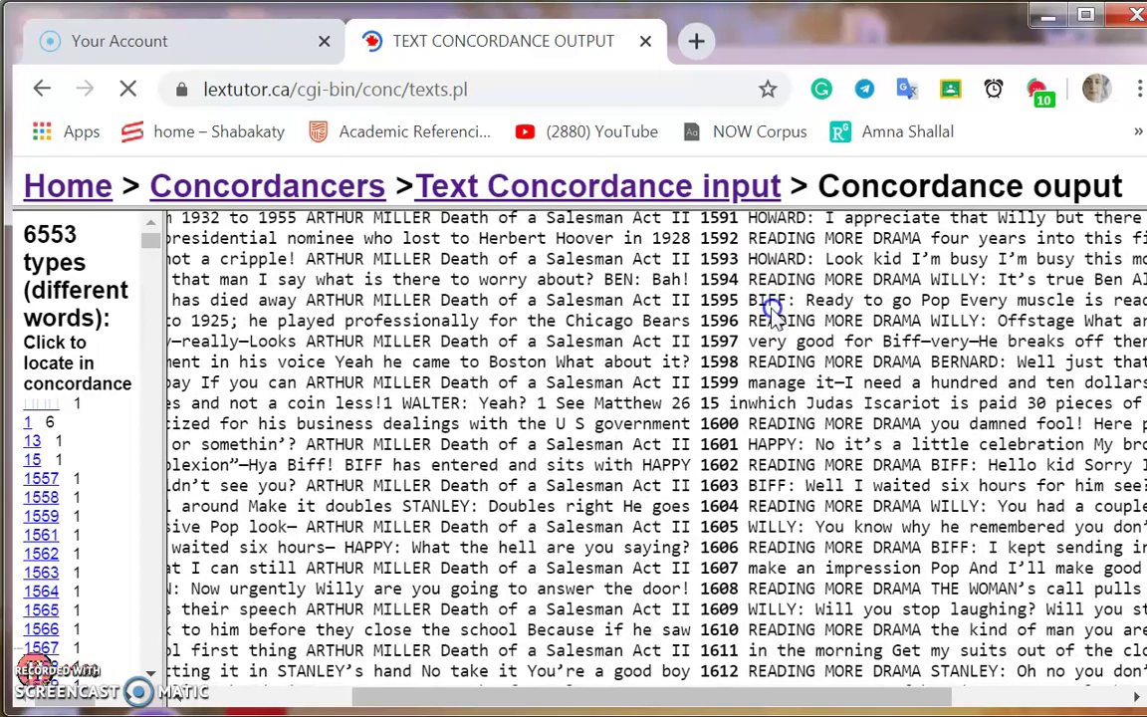
scroll(775, 312, down, 6)
scroll(773, 337, down, 7)
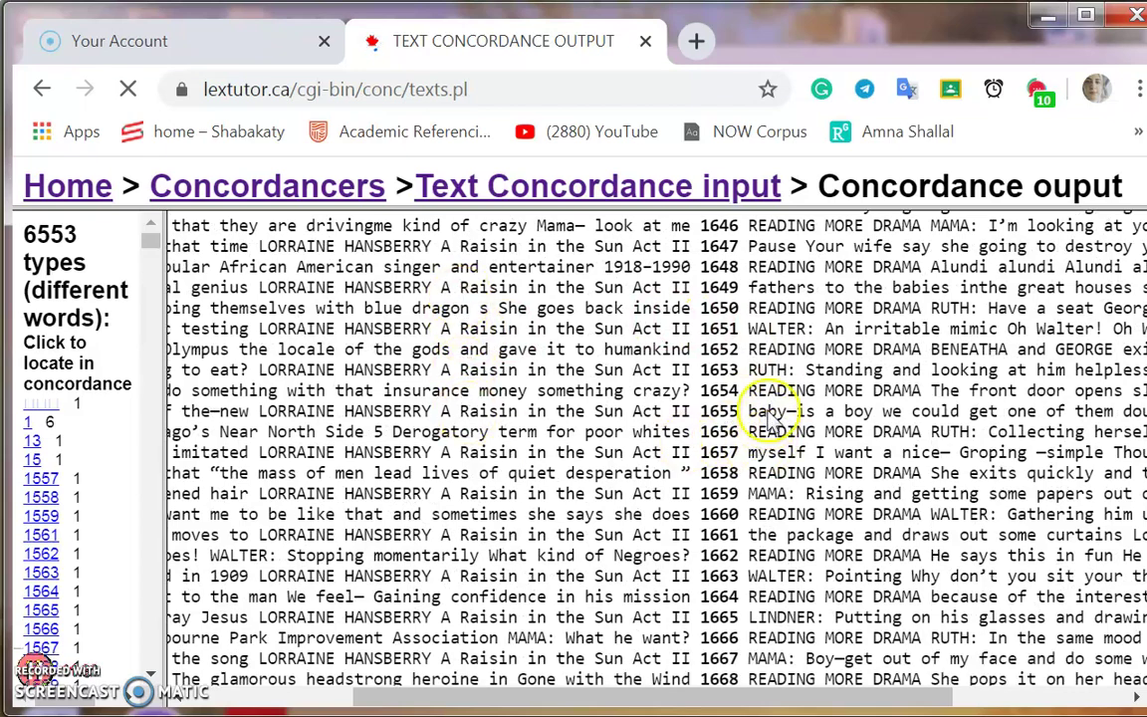
scroll(697, 408, down, 5)
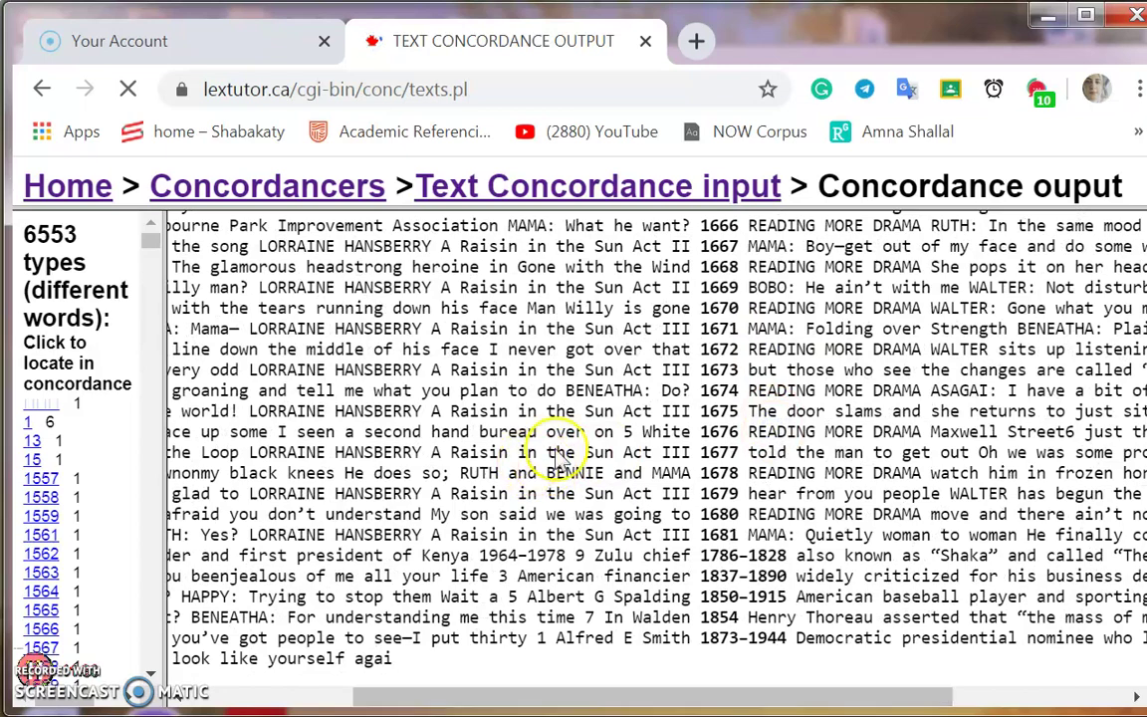
scroll(777, 408, up, 3)
scroll(775, 406, down, 3)
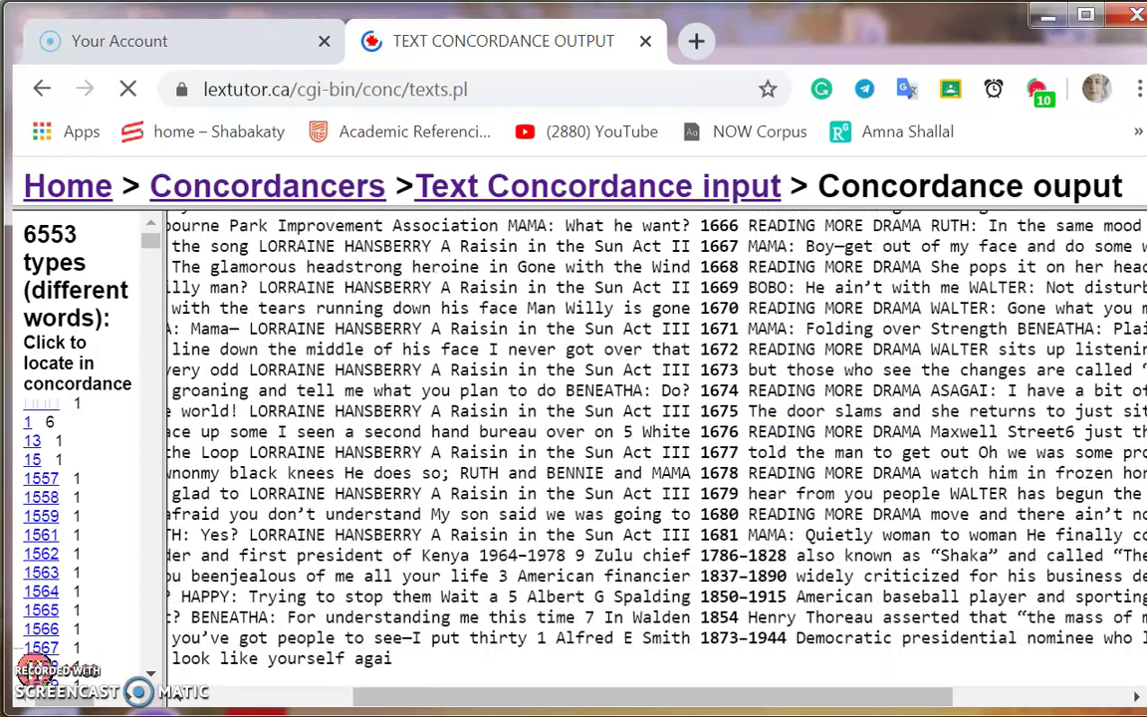
click(771, 441)
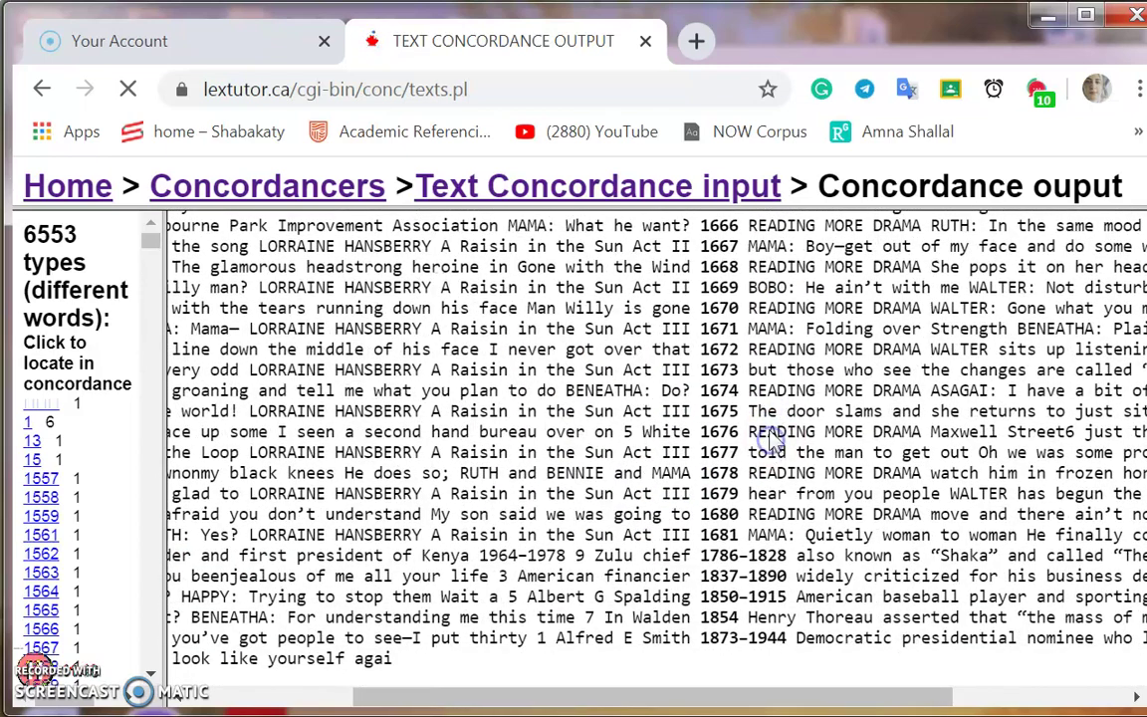
scroll(774, 438, up, 15)
scroll(774, 443, down, 15)
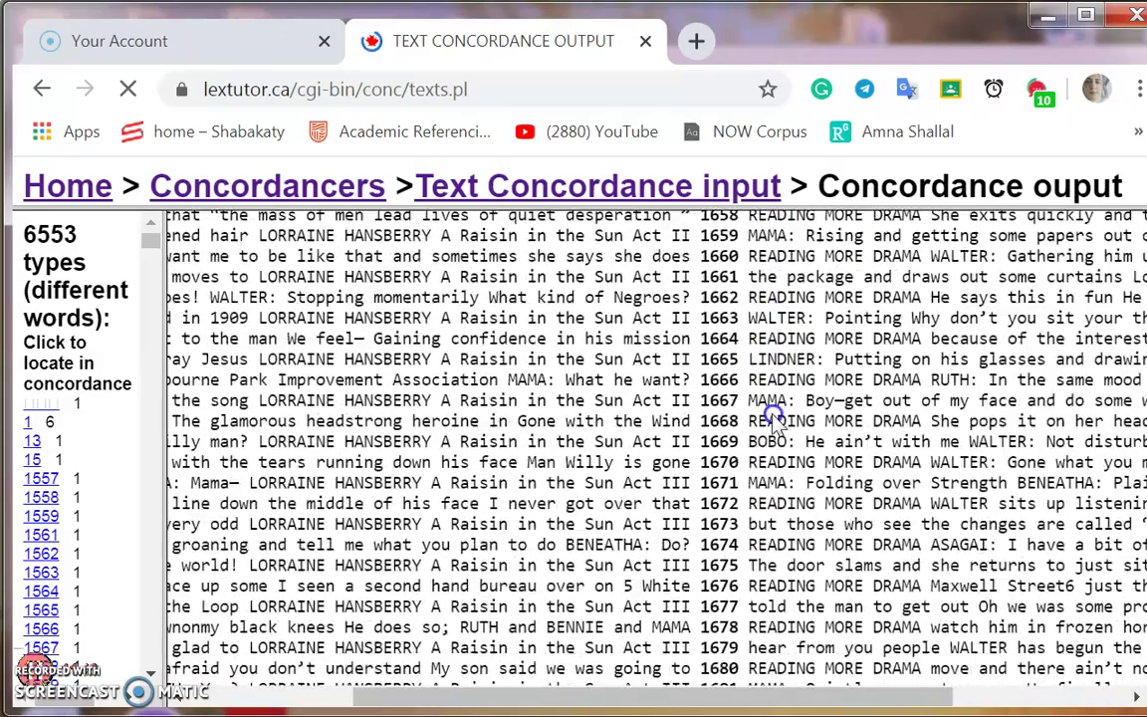
Review the remaining numeral entries of the concordance, checking the context on both sides of the aligned numbers
scroll(774, 438, up, 3)
scroll(774, 443, down, 3)
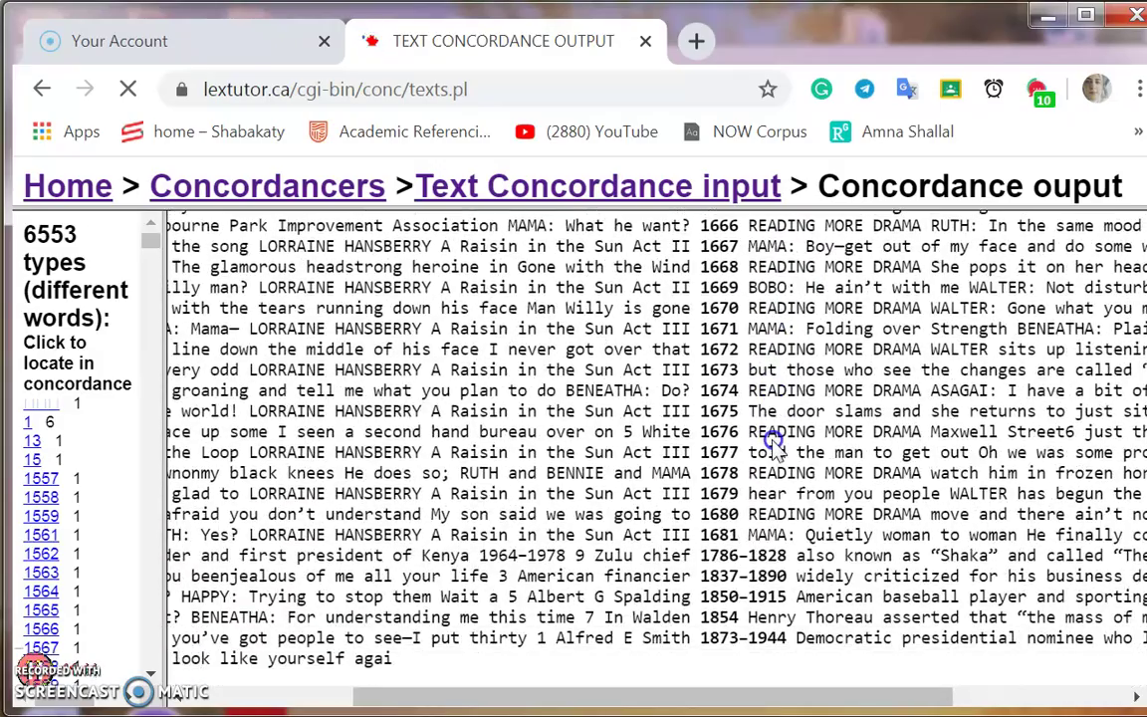
key(alt+Left)
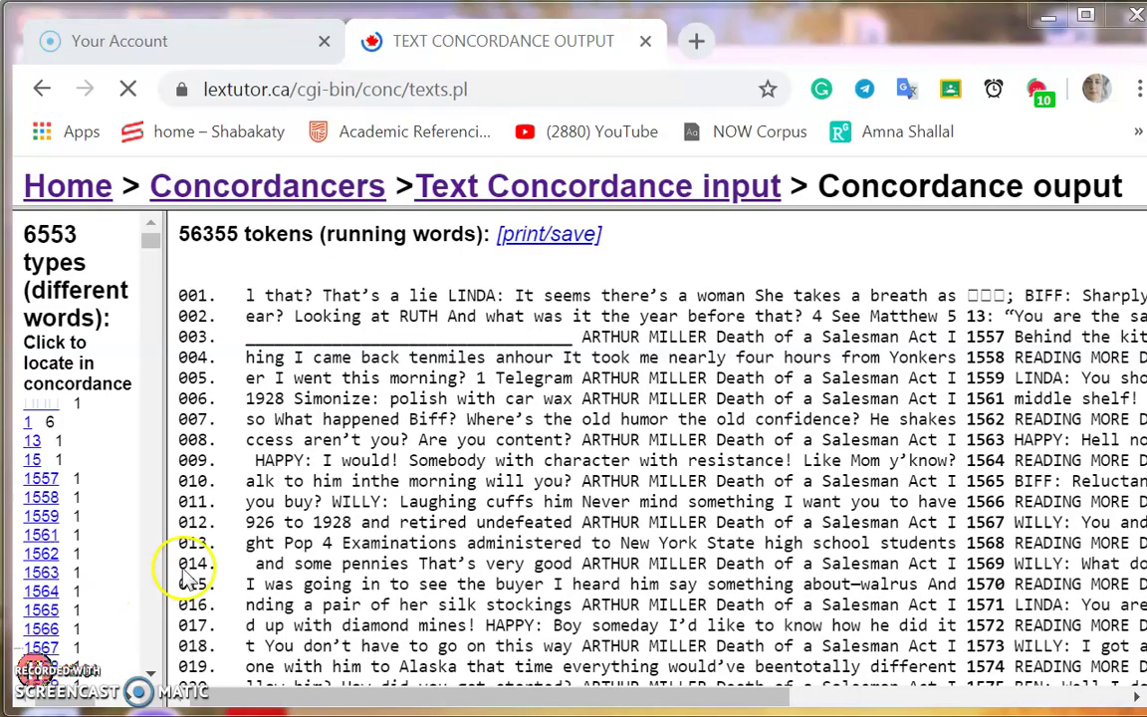
scroll(691, 223, down, 20)
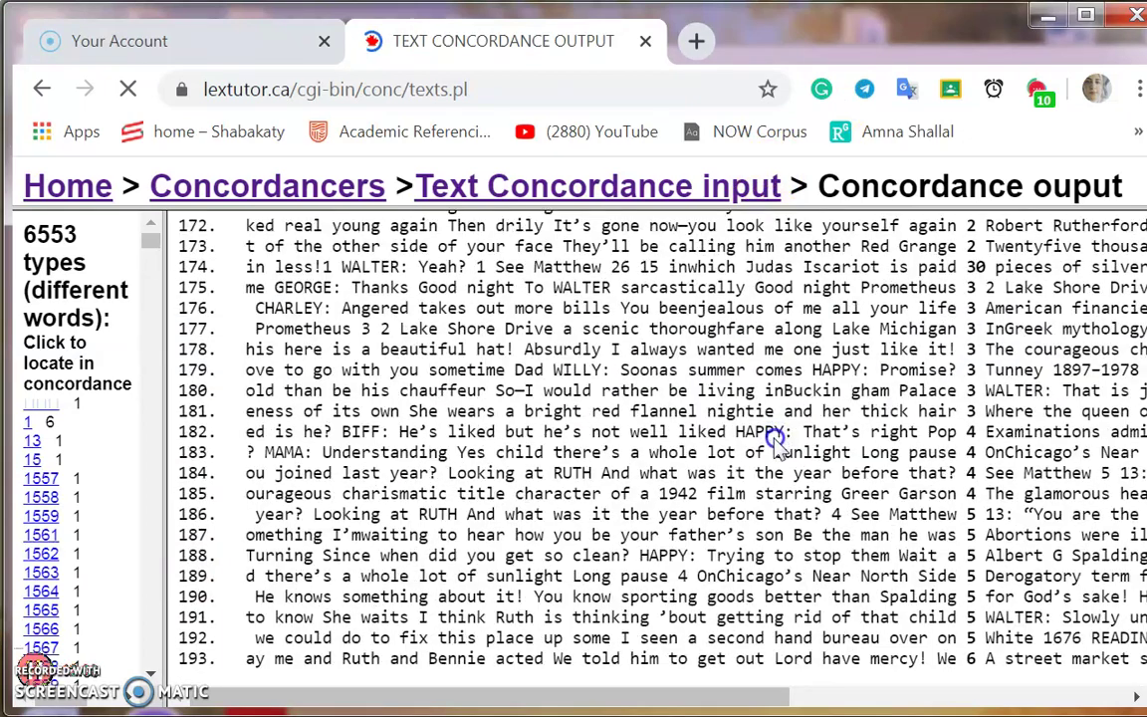
scroll(461, 474, right, 5)
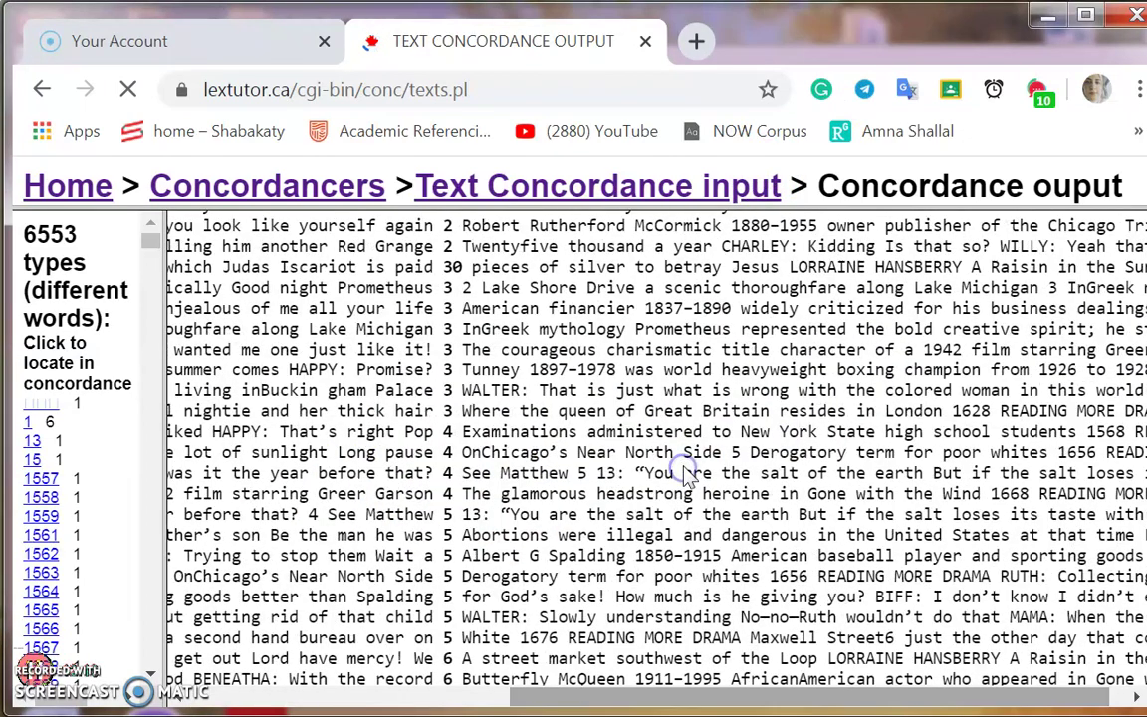
scroll(551, 481, left, 5)
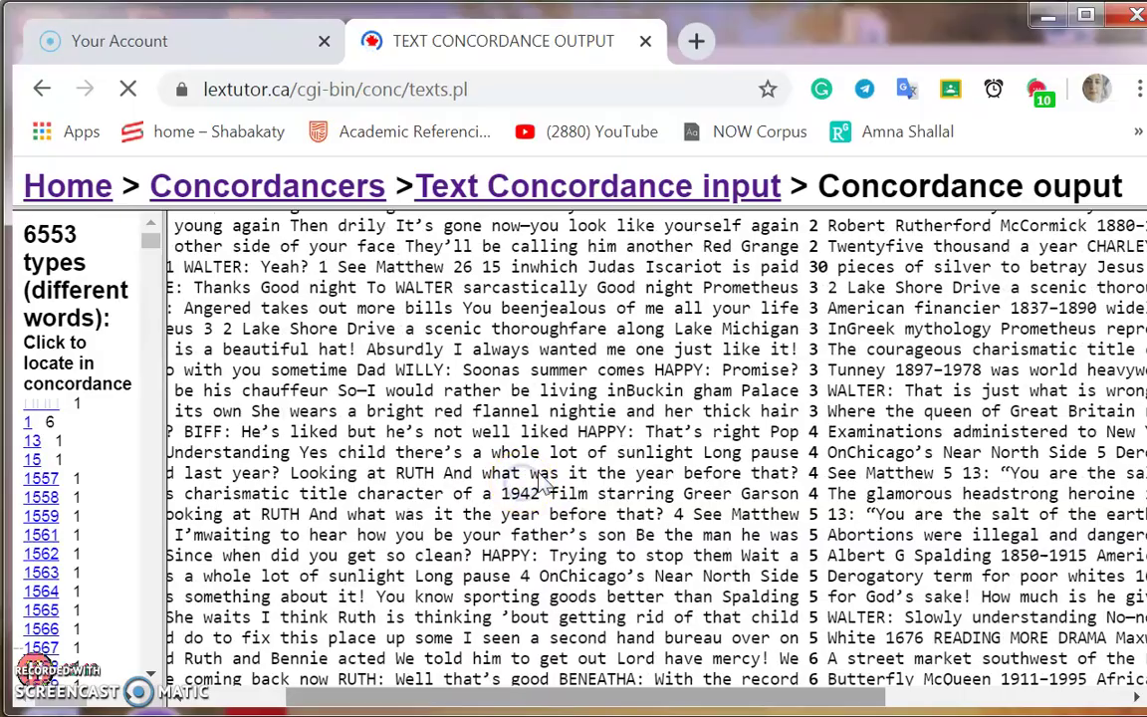
Read through the concordance lines for the article A, from "A change" to "A deal"
scroll(726, 349, down, 15)
scroll(757, 368, up, 1)
scroll(778, 372, down, 12)
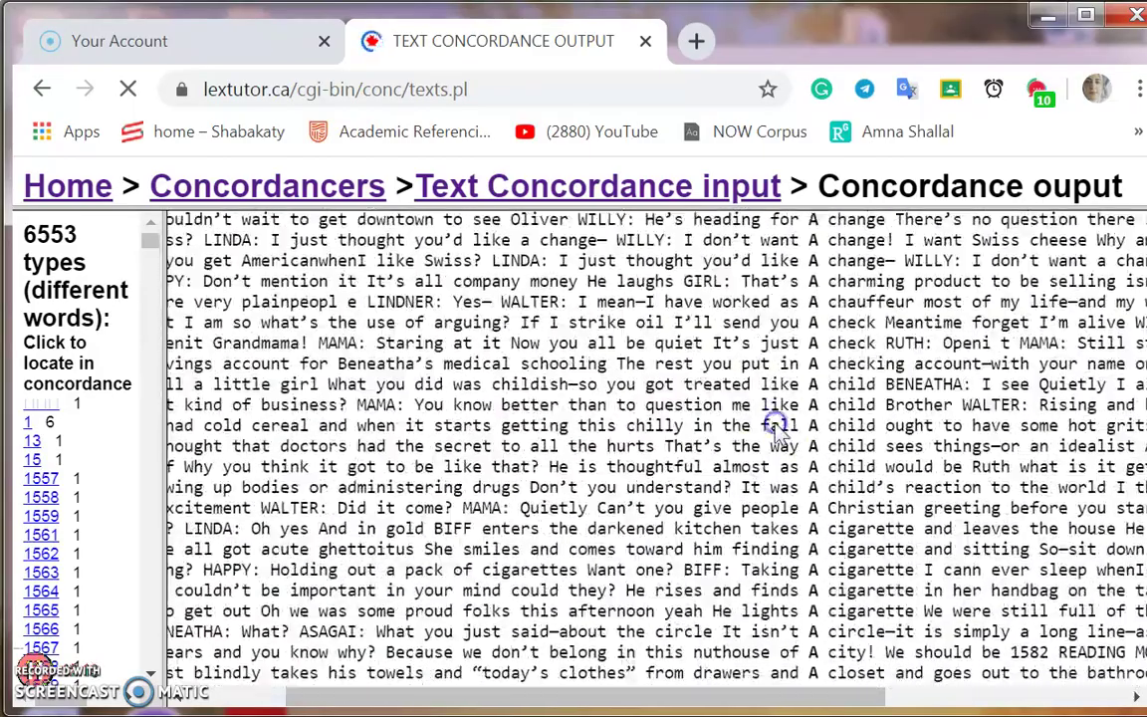
scroll(778, 426, down, 3)
scroll(488, 468, right, 1)
scroll(494, 480, left, 1)
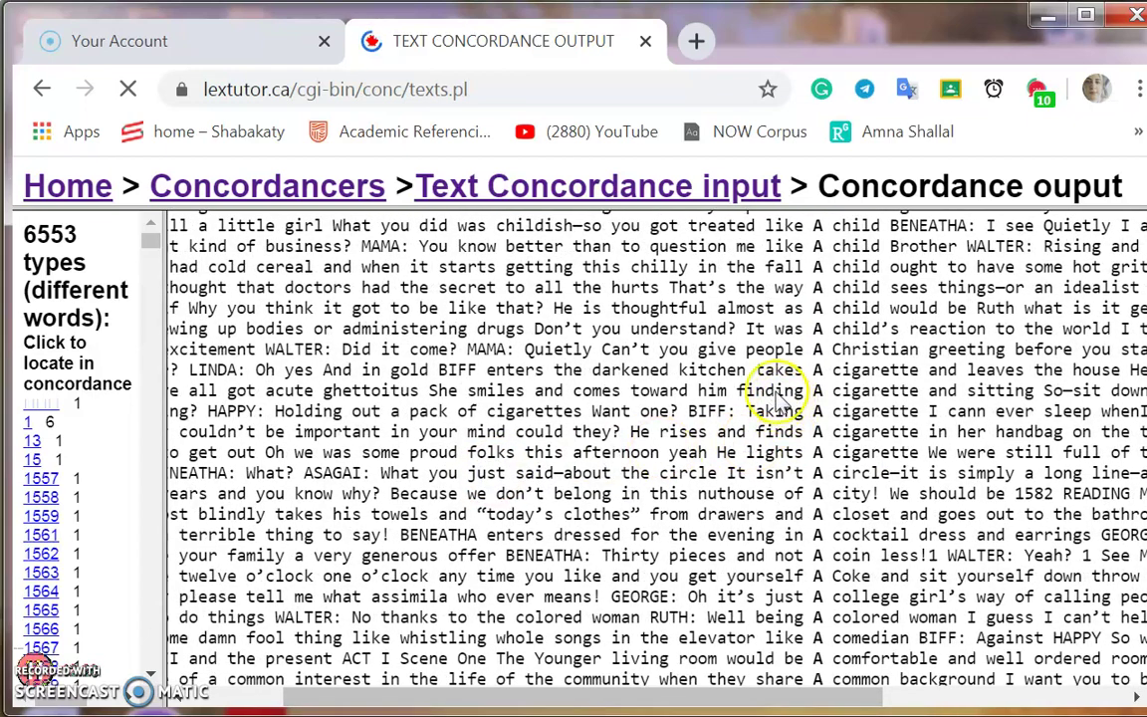
scroll(778, 398, down, 10)
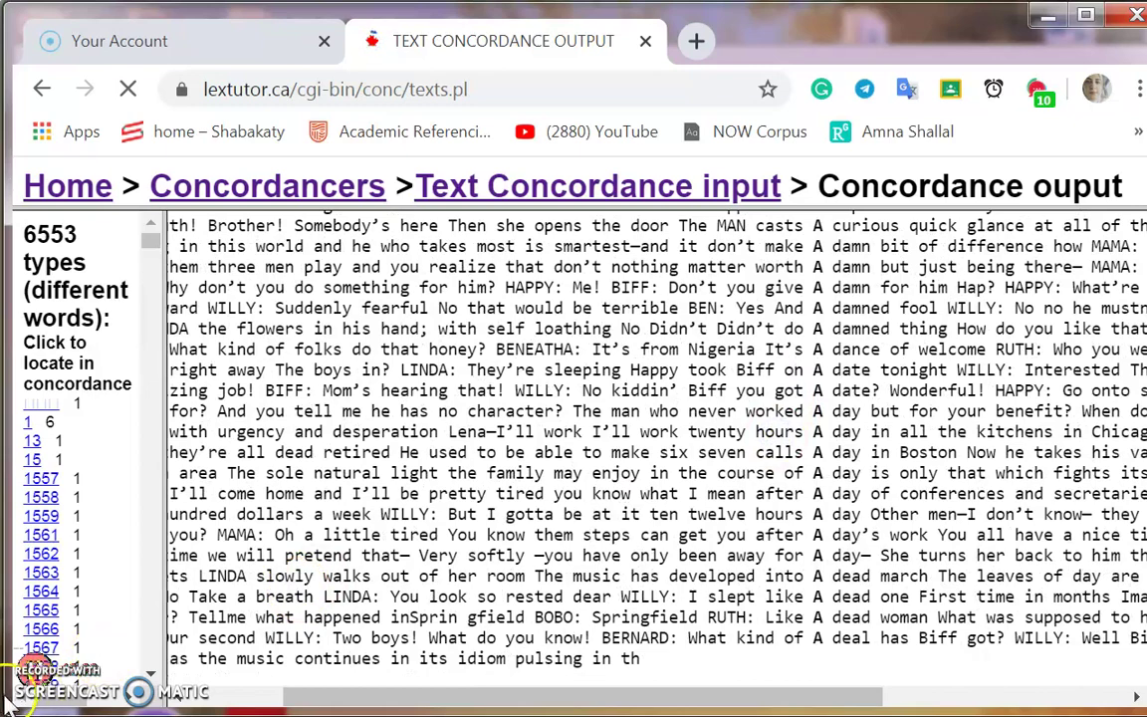
Examine the concordance entries from AGO through AHEAD and AIM to the first AIN'T lines
scroll(772, 458, down, 15)
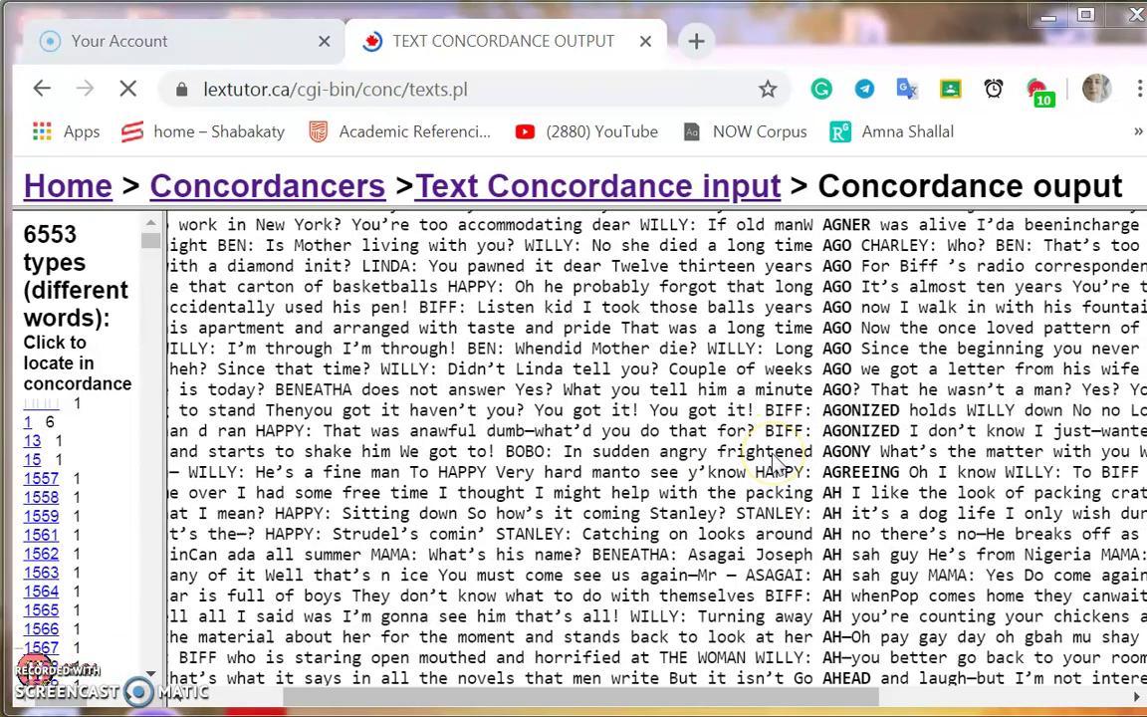
click(774, 458)
scroll(776, 460, down, 5)
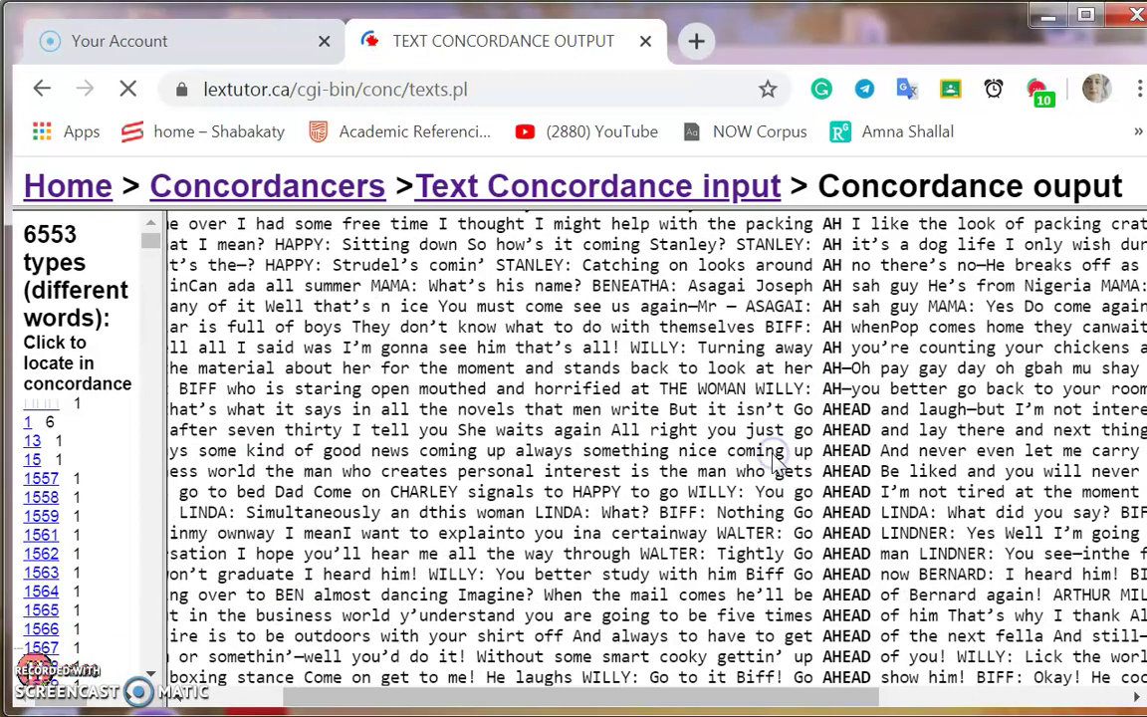
scroll(775, 460, down, 6)
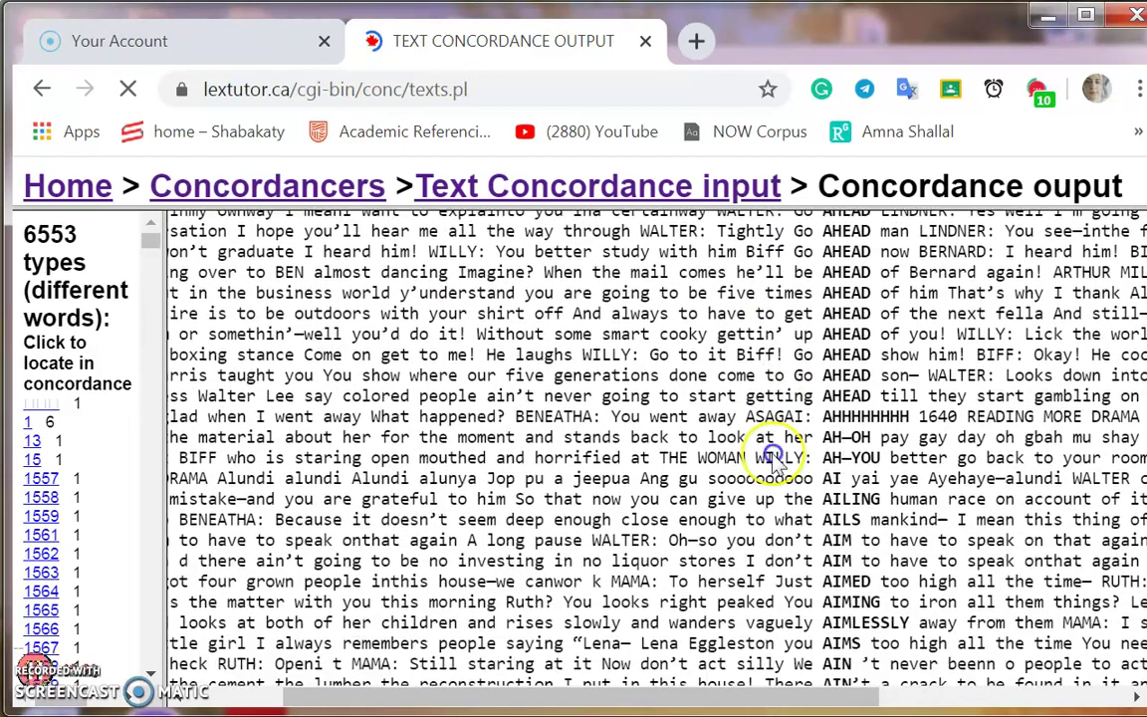
scroll(775, 460, down, 1)
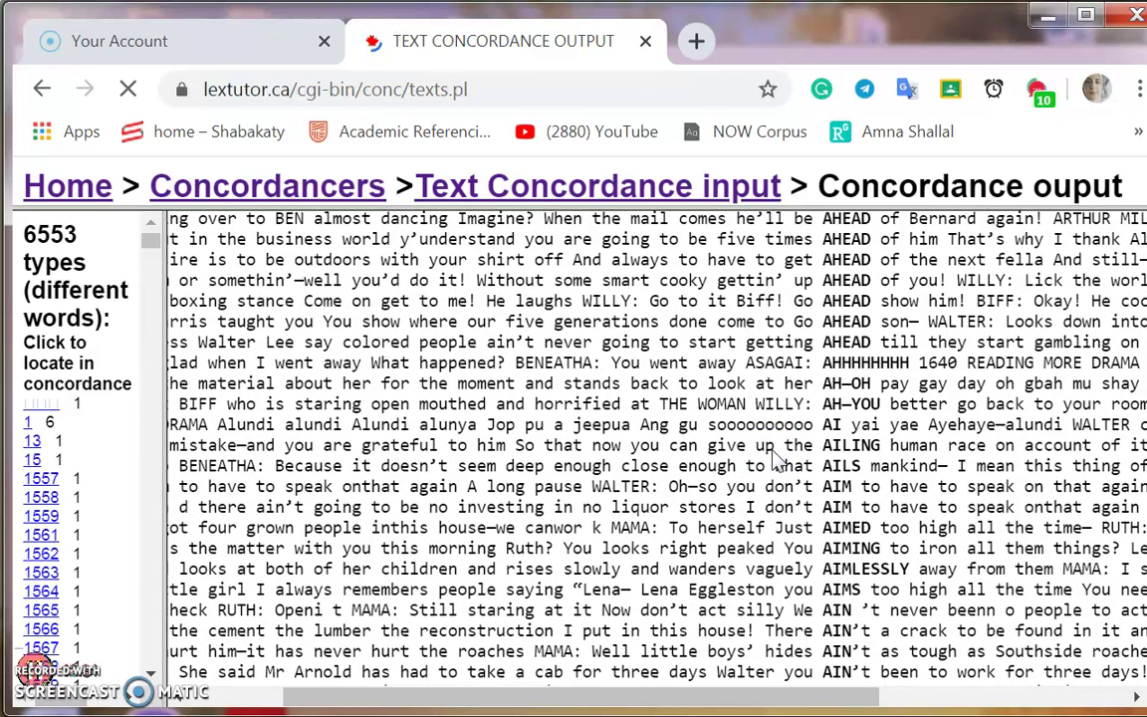
scroll(776, 460, down, 3)
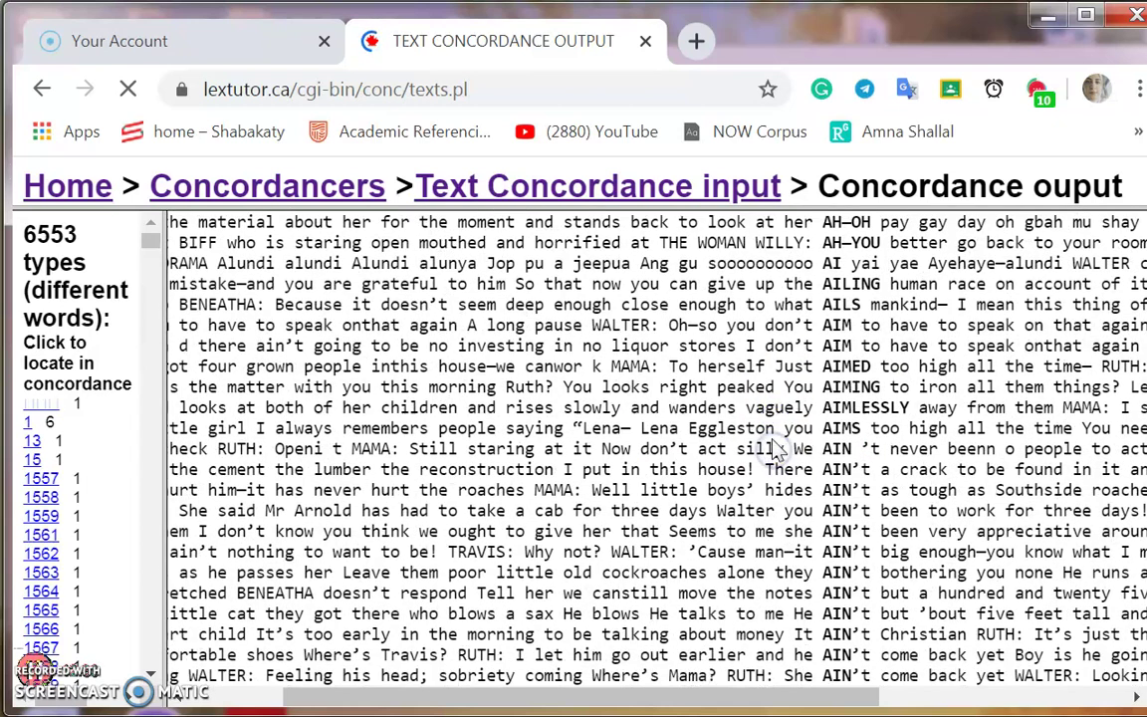
Study the AIN'T lines of the concordance, comparing the words before and after the contraction
scroll(694, 438, down, 5)
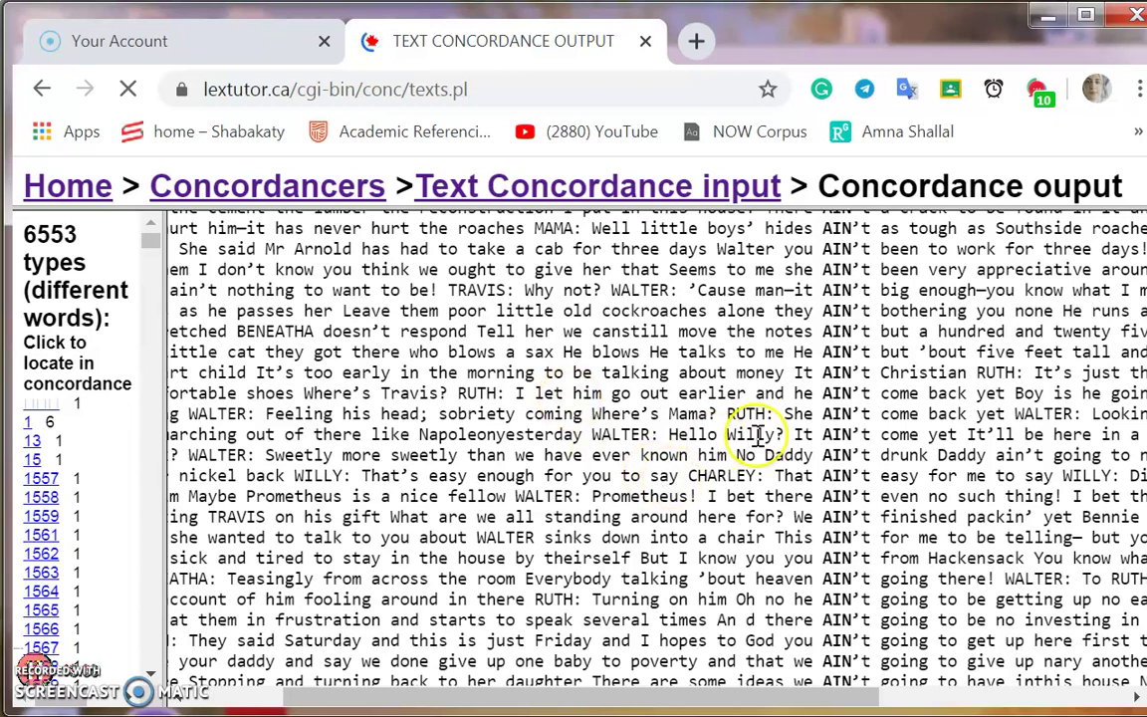
scroll(702, 448, down, 3)
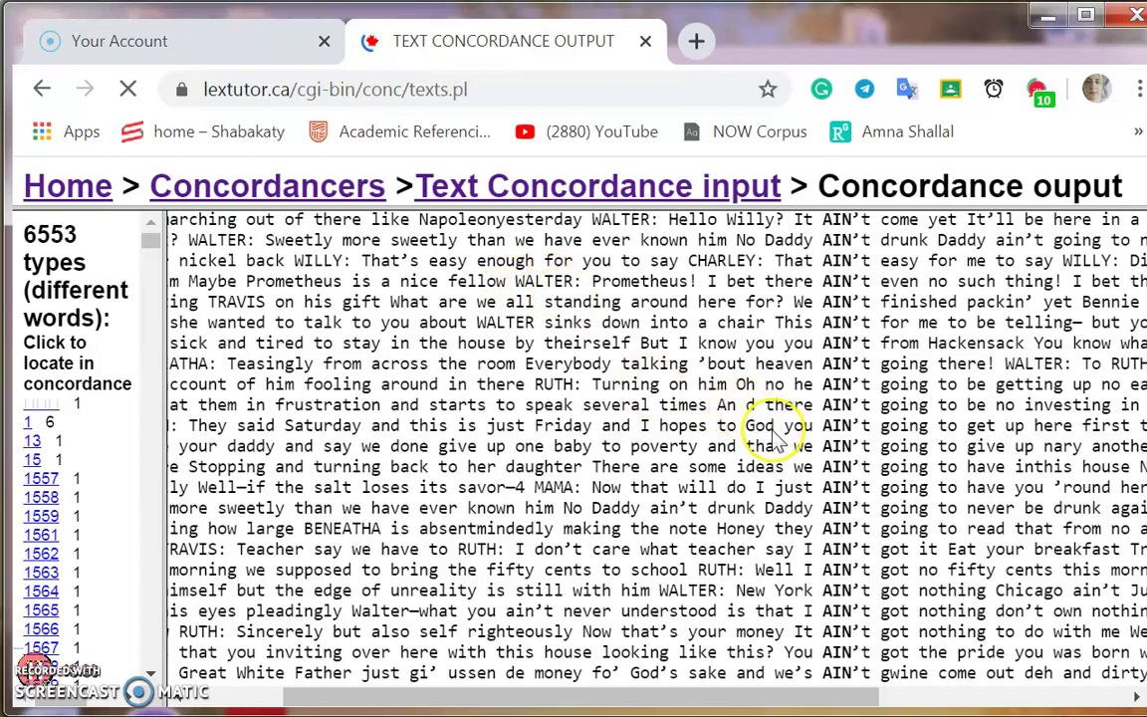
scroll(777, 460, down, 5)
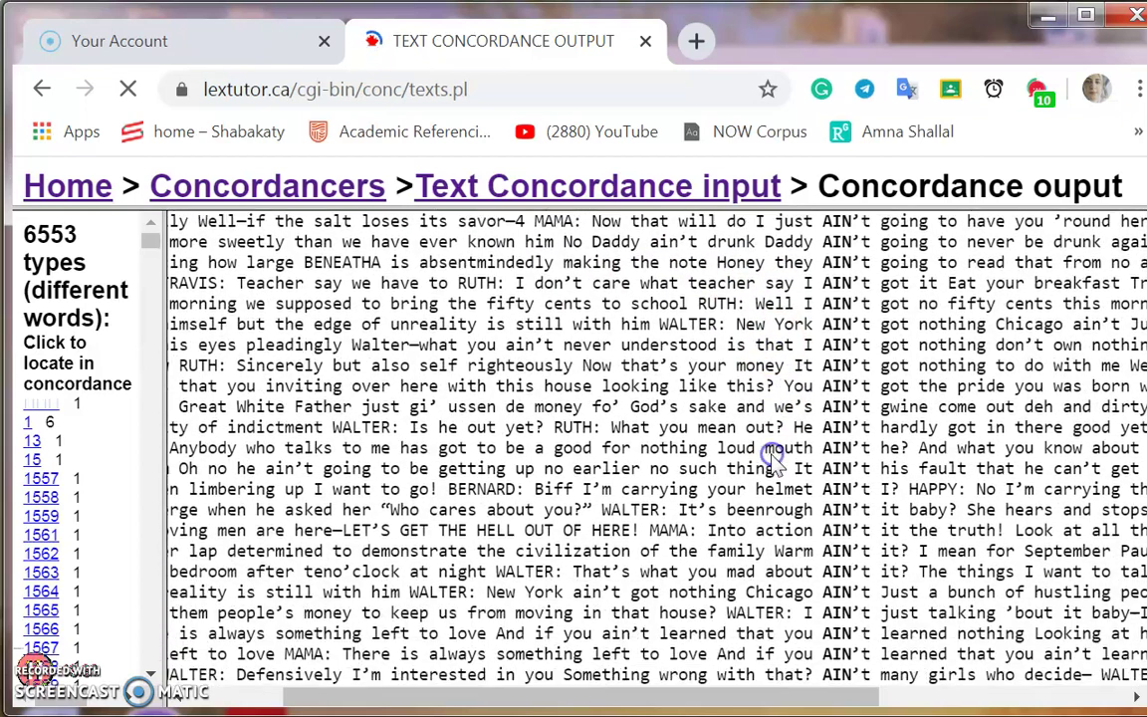
scroll(774, 460, down, 5)
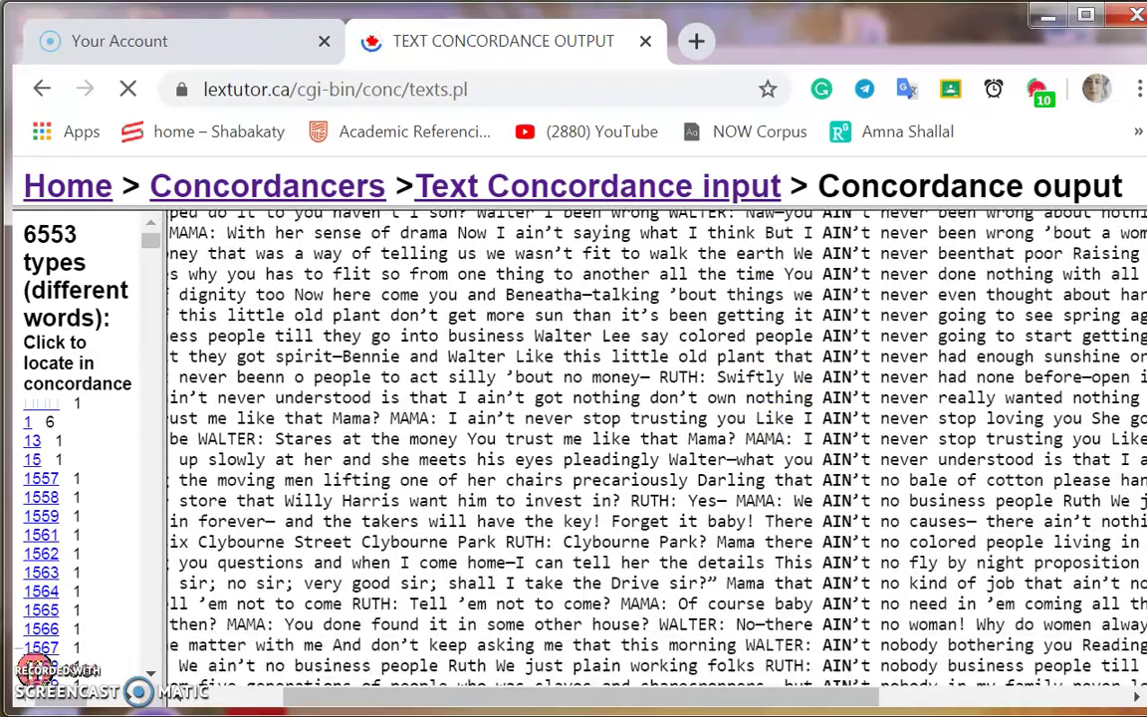
scroll(772, 459, down, 5)
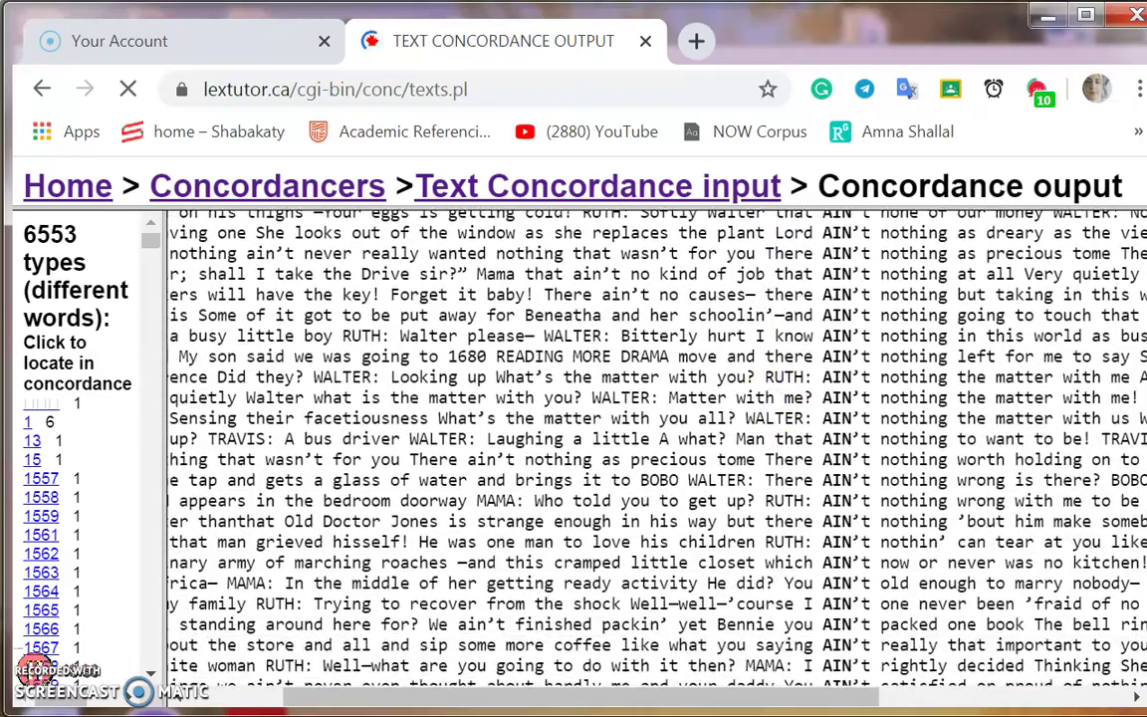
Read through the concordance lines for AND, from "AND be" to "AND me"
scroll(783, 347, down, 6)
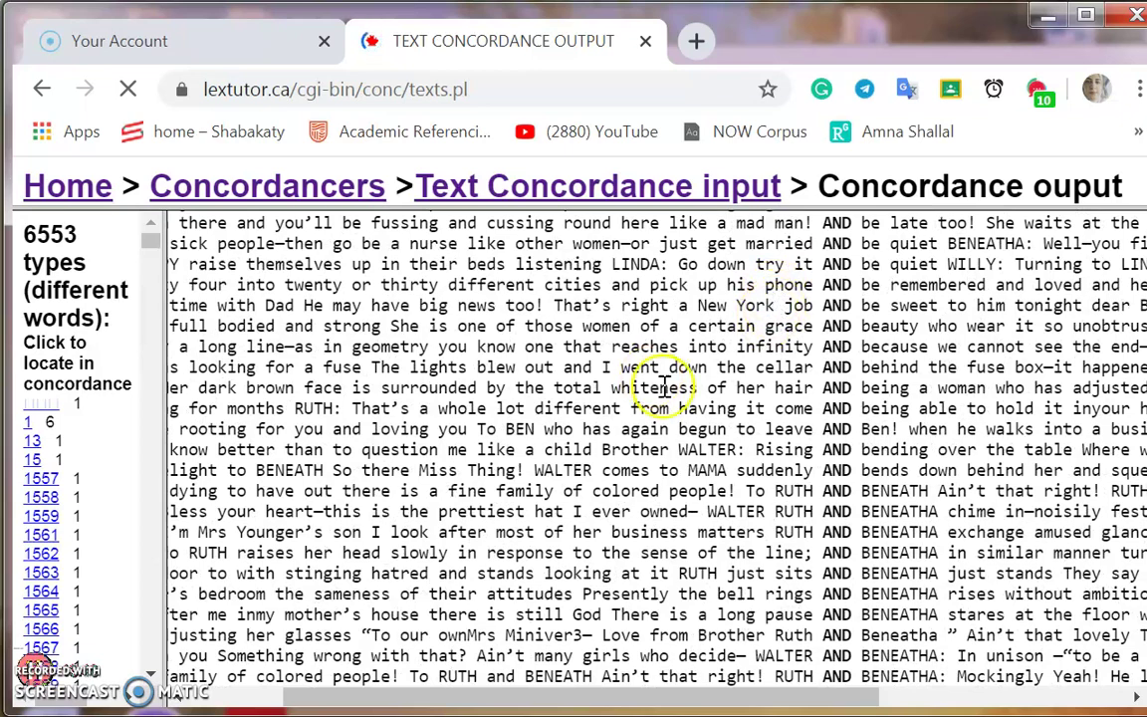
scroll(779, 413, down, 10)
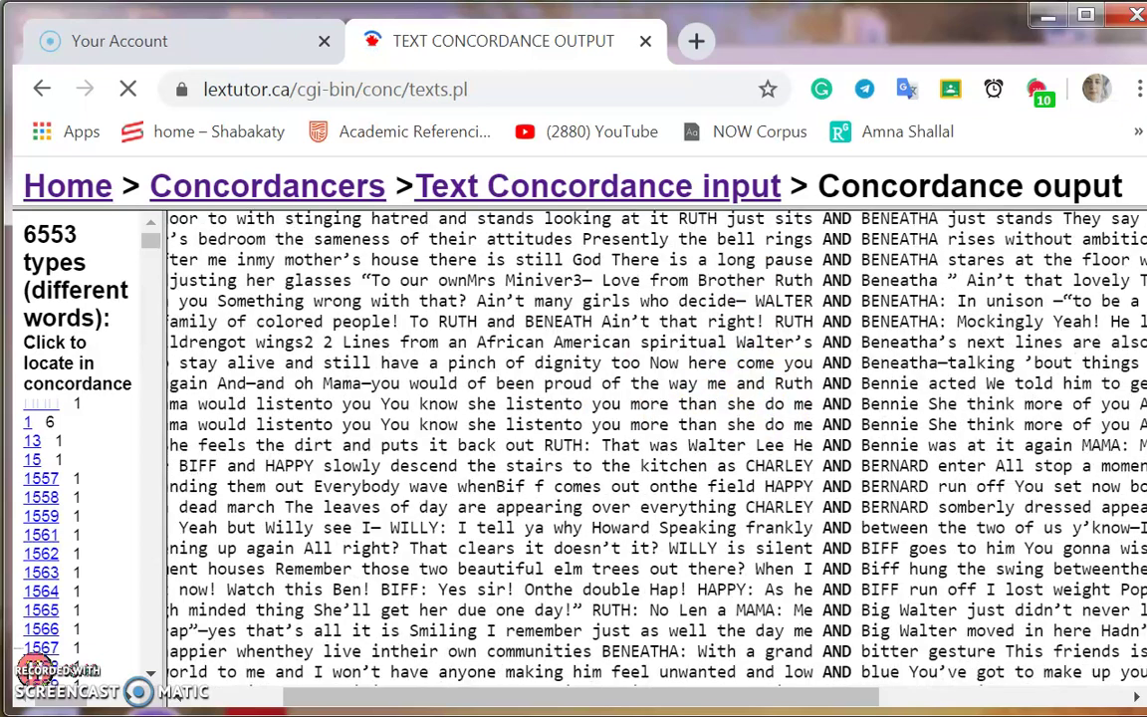
scroll(768, 404, down, 5)
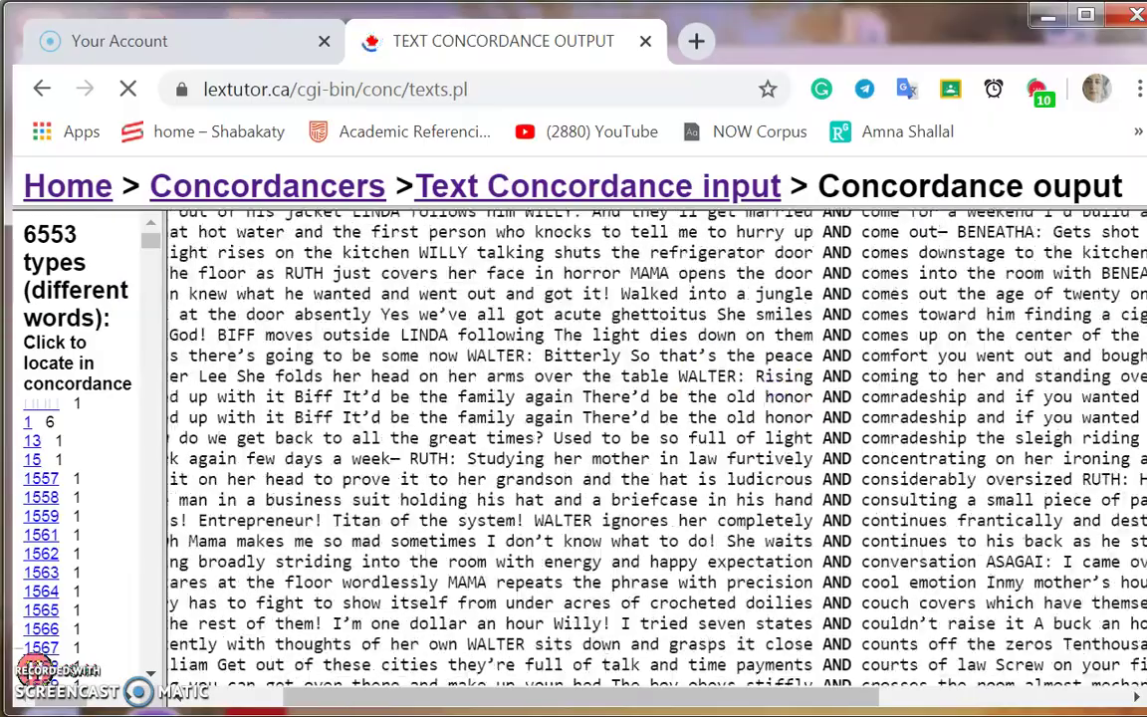
scroll(777, 410, down, 15)
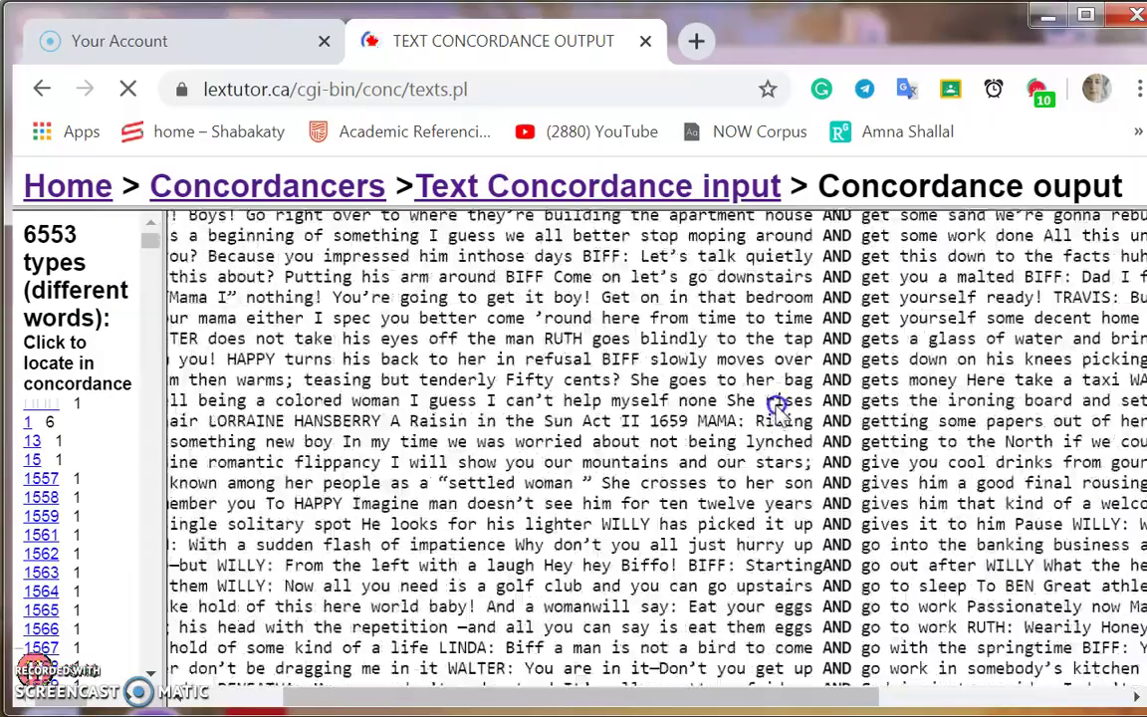
scroll(778, 410, down, 5)
scroll(776, 408, down, 12)
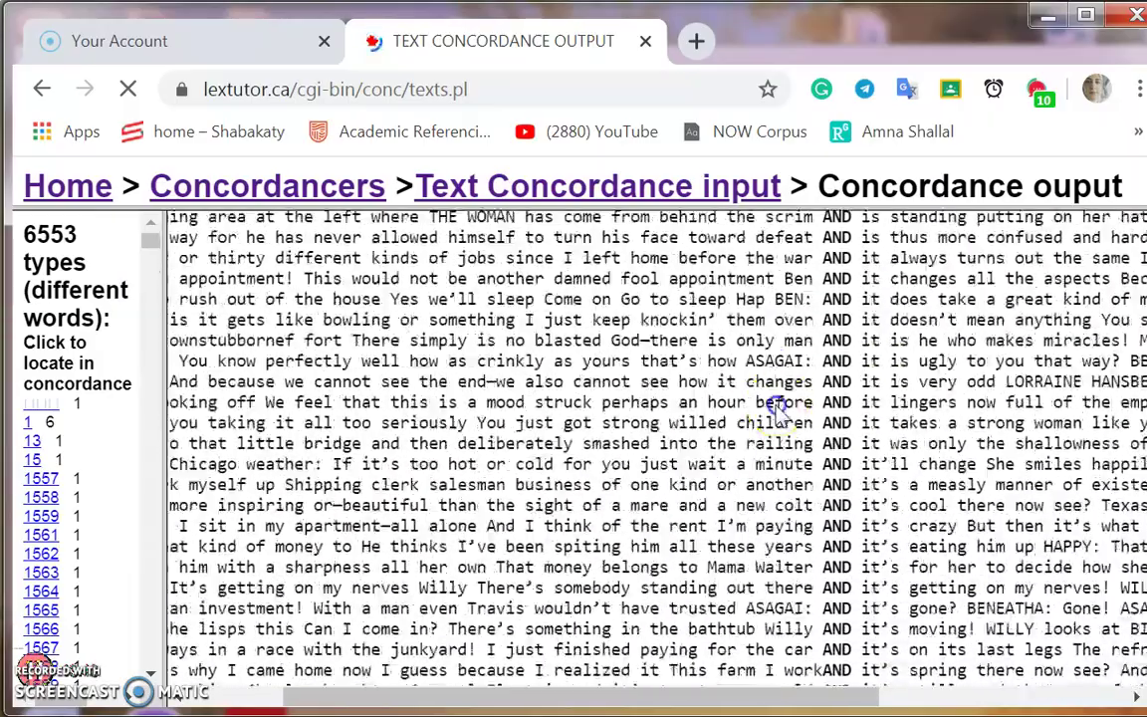
scroll(776, 408, down, 10)
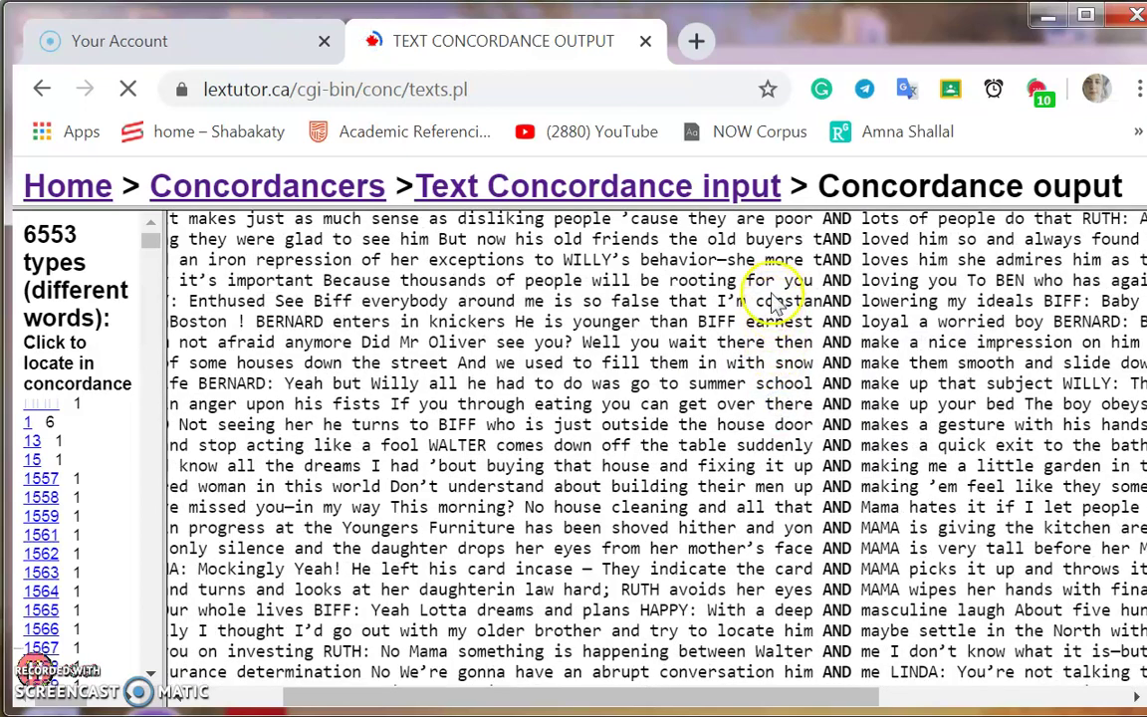
Examine the concordance entries from AS through ASSOCIATION to the AT lines, including "AT her", "AT him" and "AT me"
scroll(774, 362, down, 10)
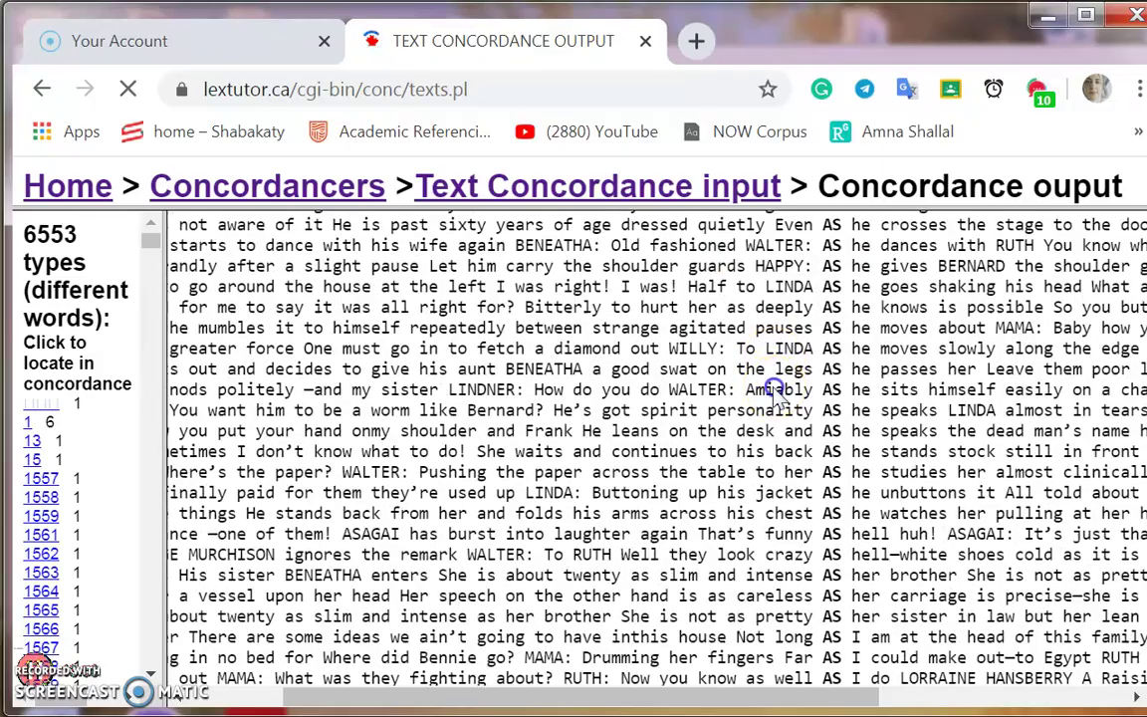
scroll(775, 388, down, 15)
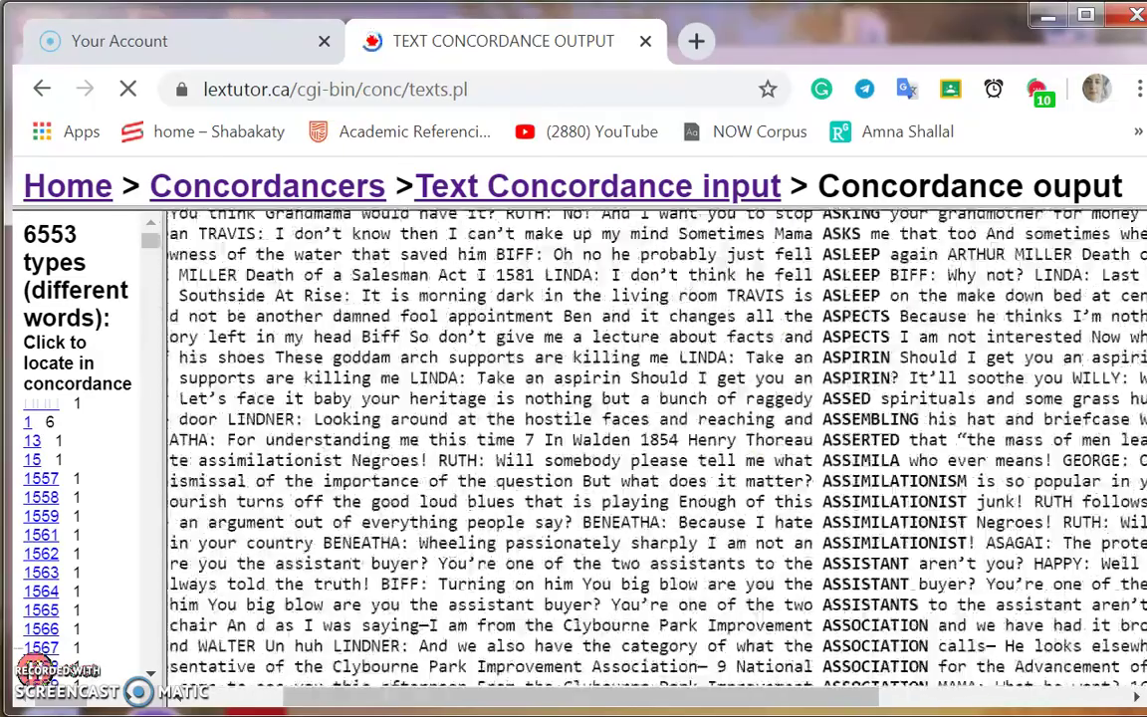
scroll(768, 384, down, 5)
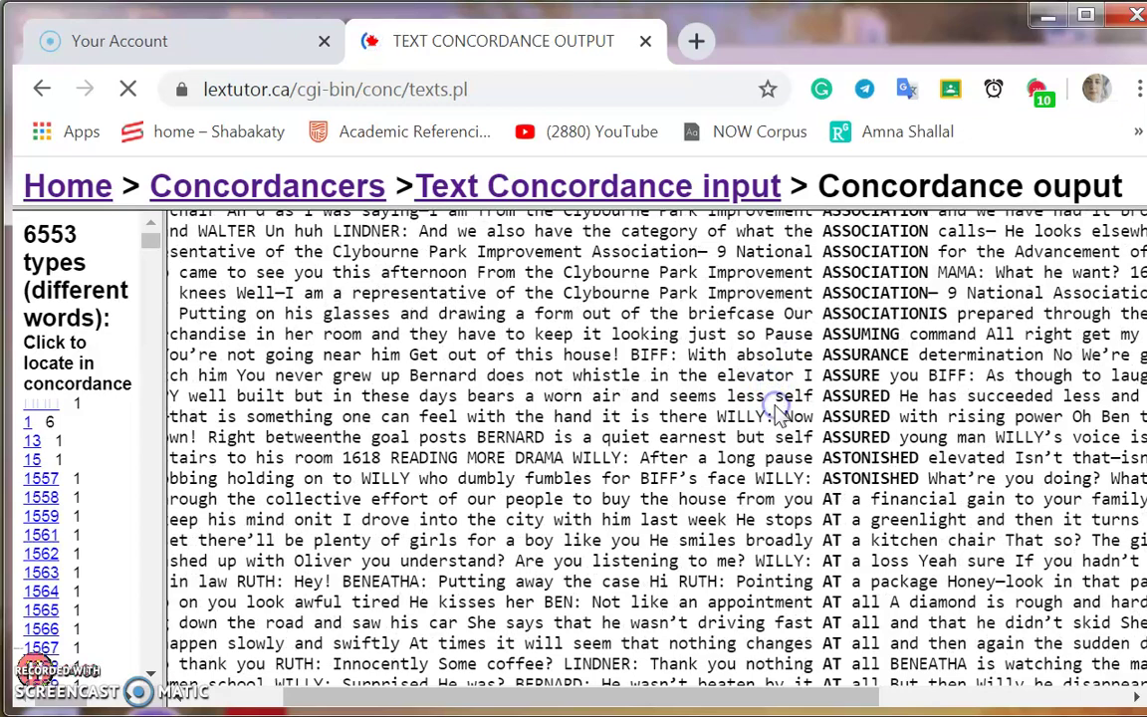
scroll(775, 408, down, 10)
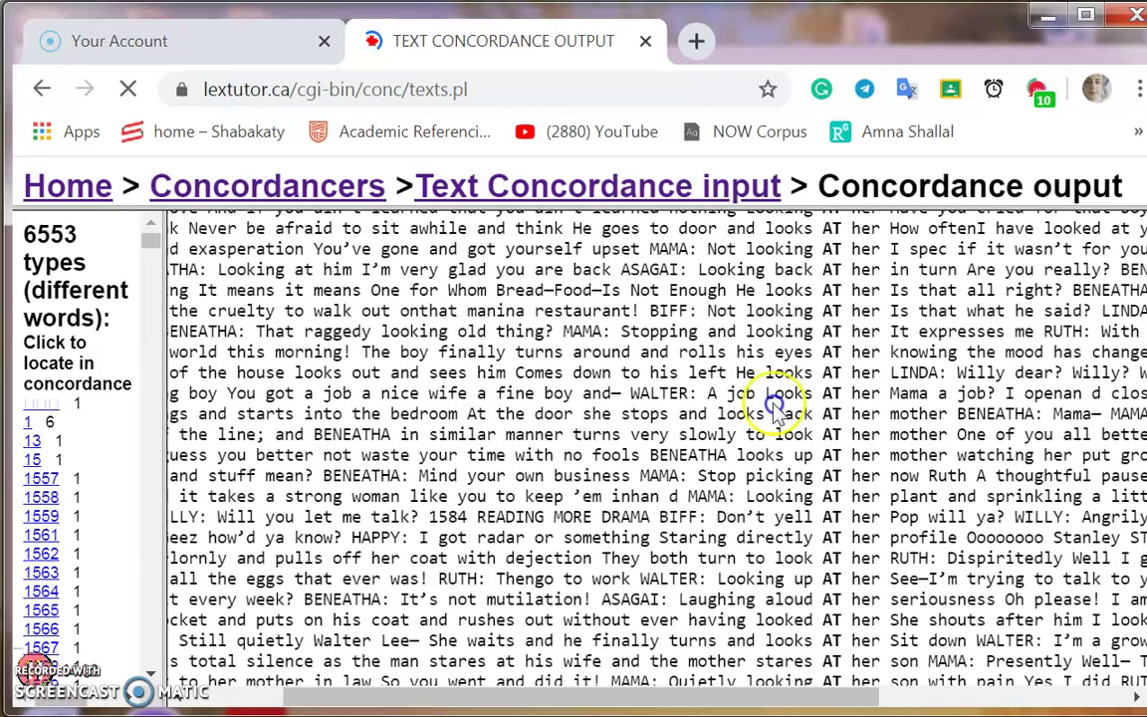
scroll(774, 408, down, 7)
scroll(774, 408, down, 7)
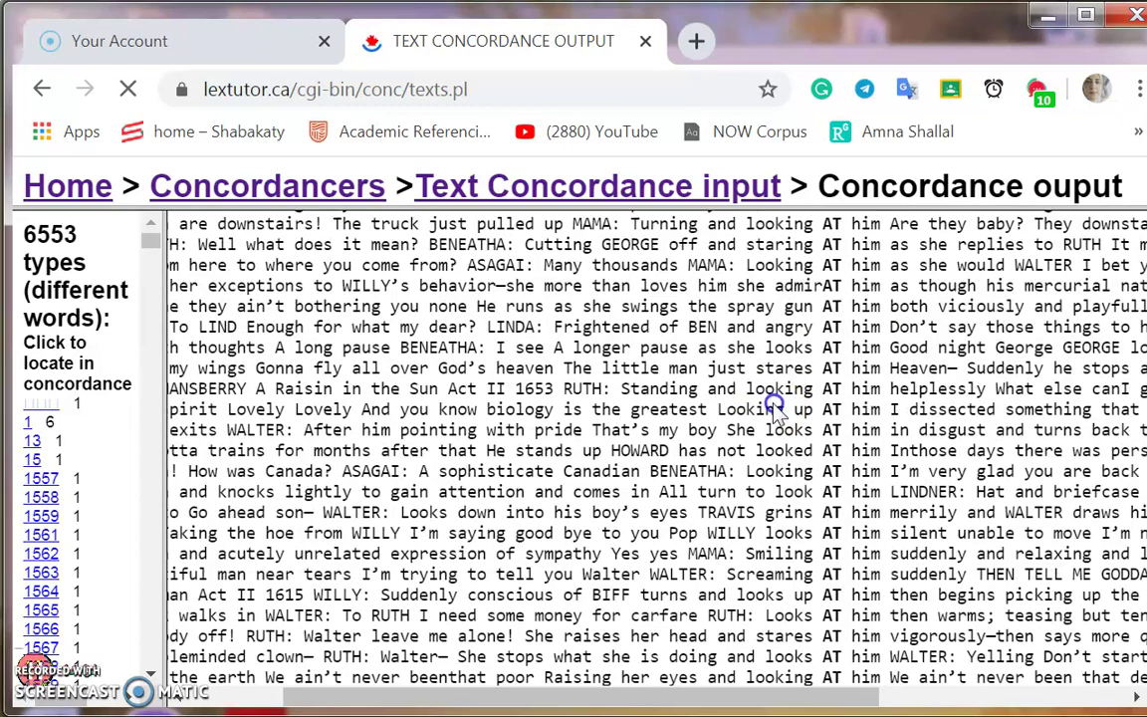
scroll(377, 476, down, 10)
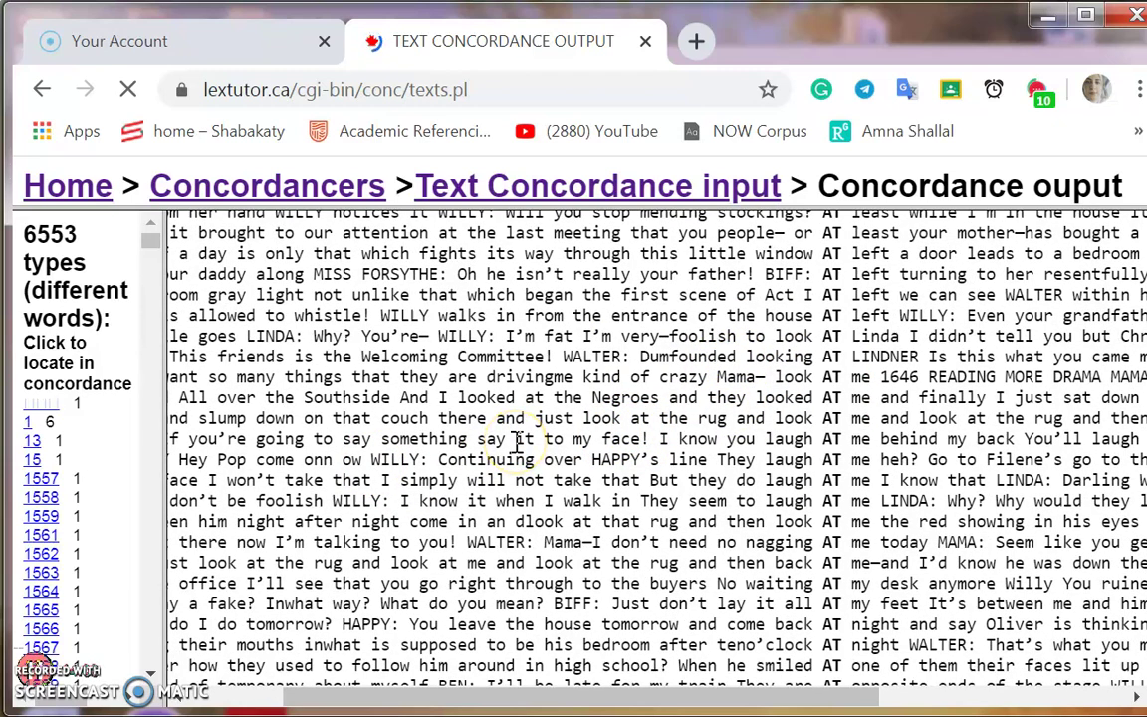
Look over the CAME lines of the concordance with their contexts, continuing to the CAN entries
scroll(559, 257, down, 10)
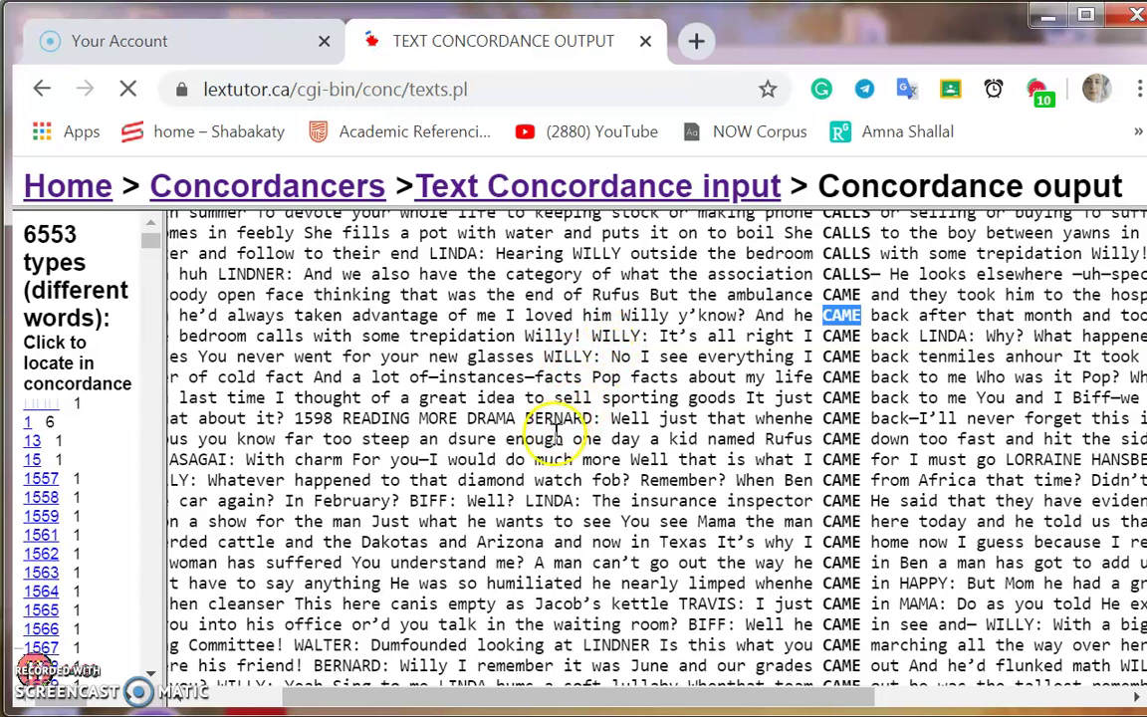
scroll(775, 453, down, 3)
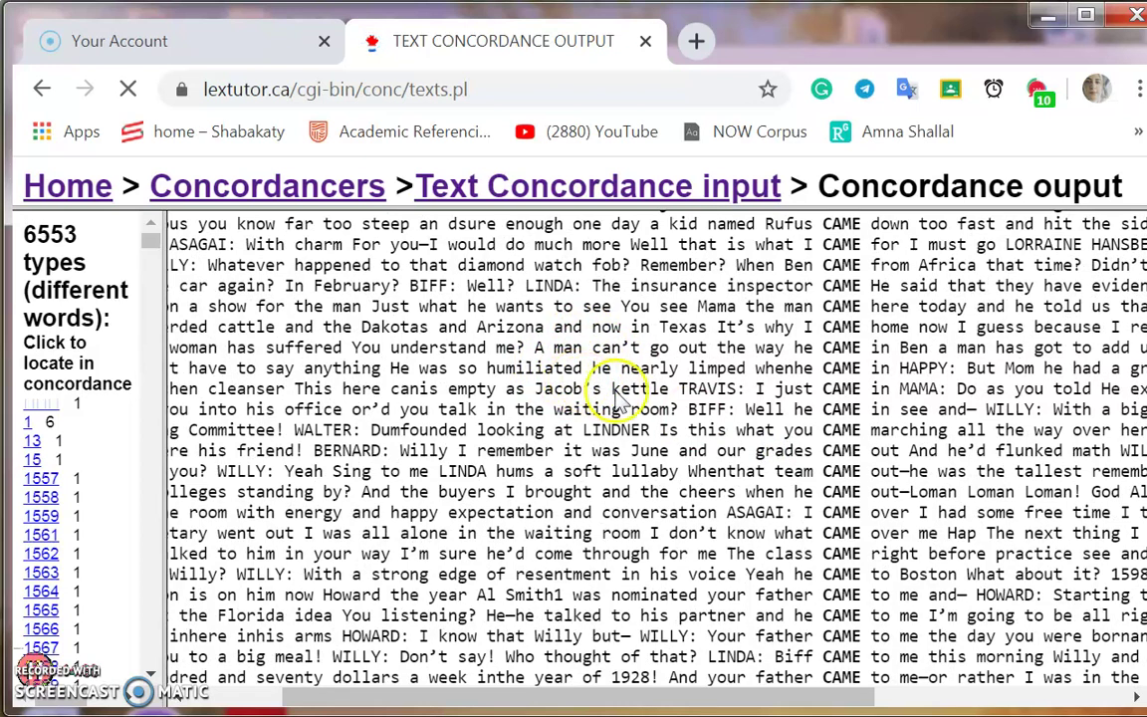
scroll(767, 433, down, 3)
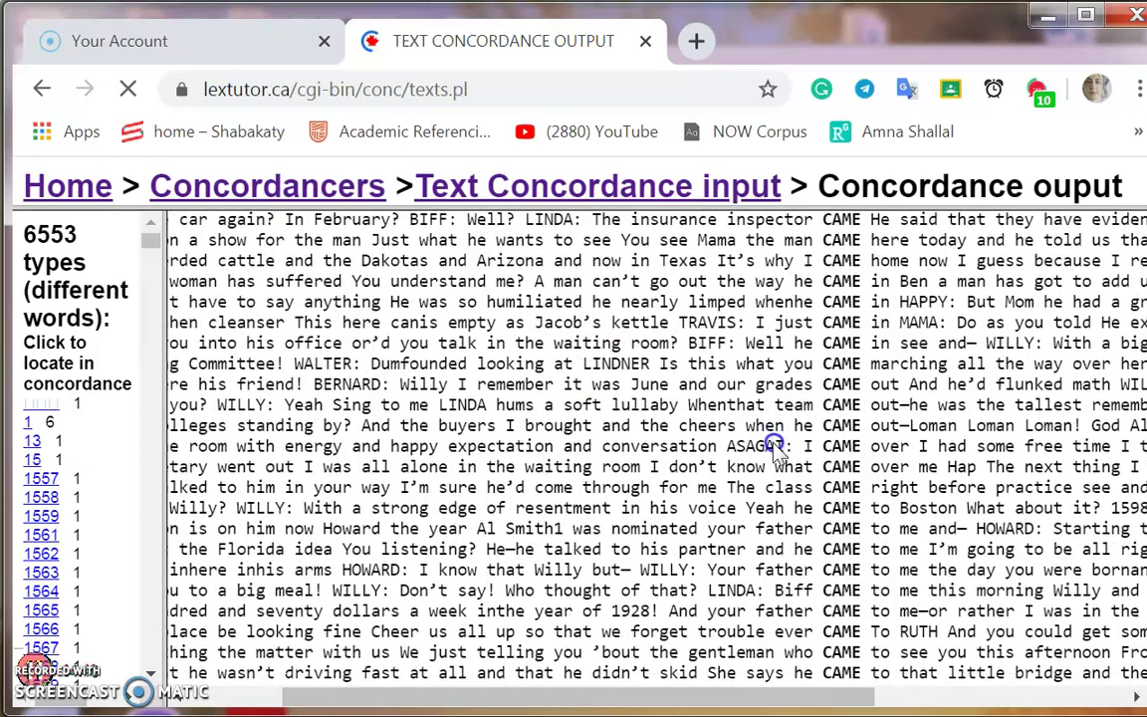
scroll(776, 448, down, 3)
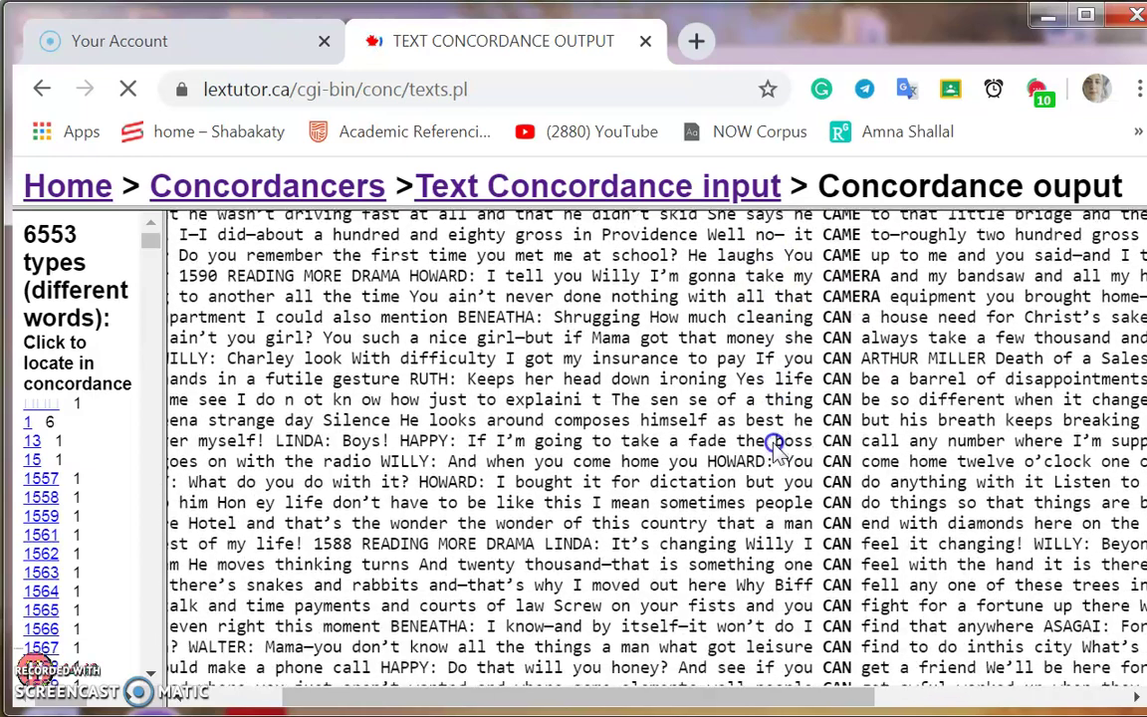